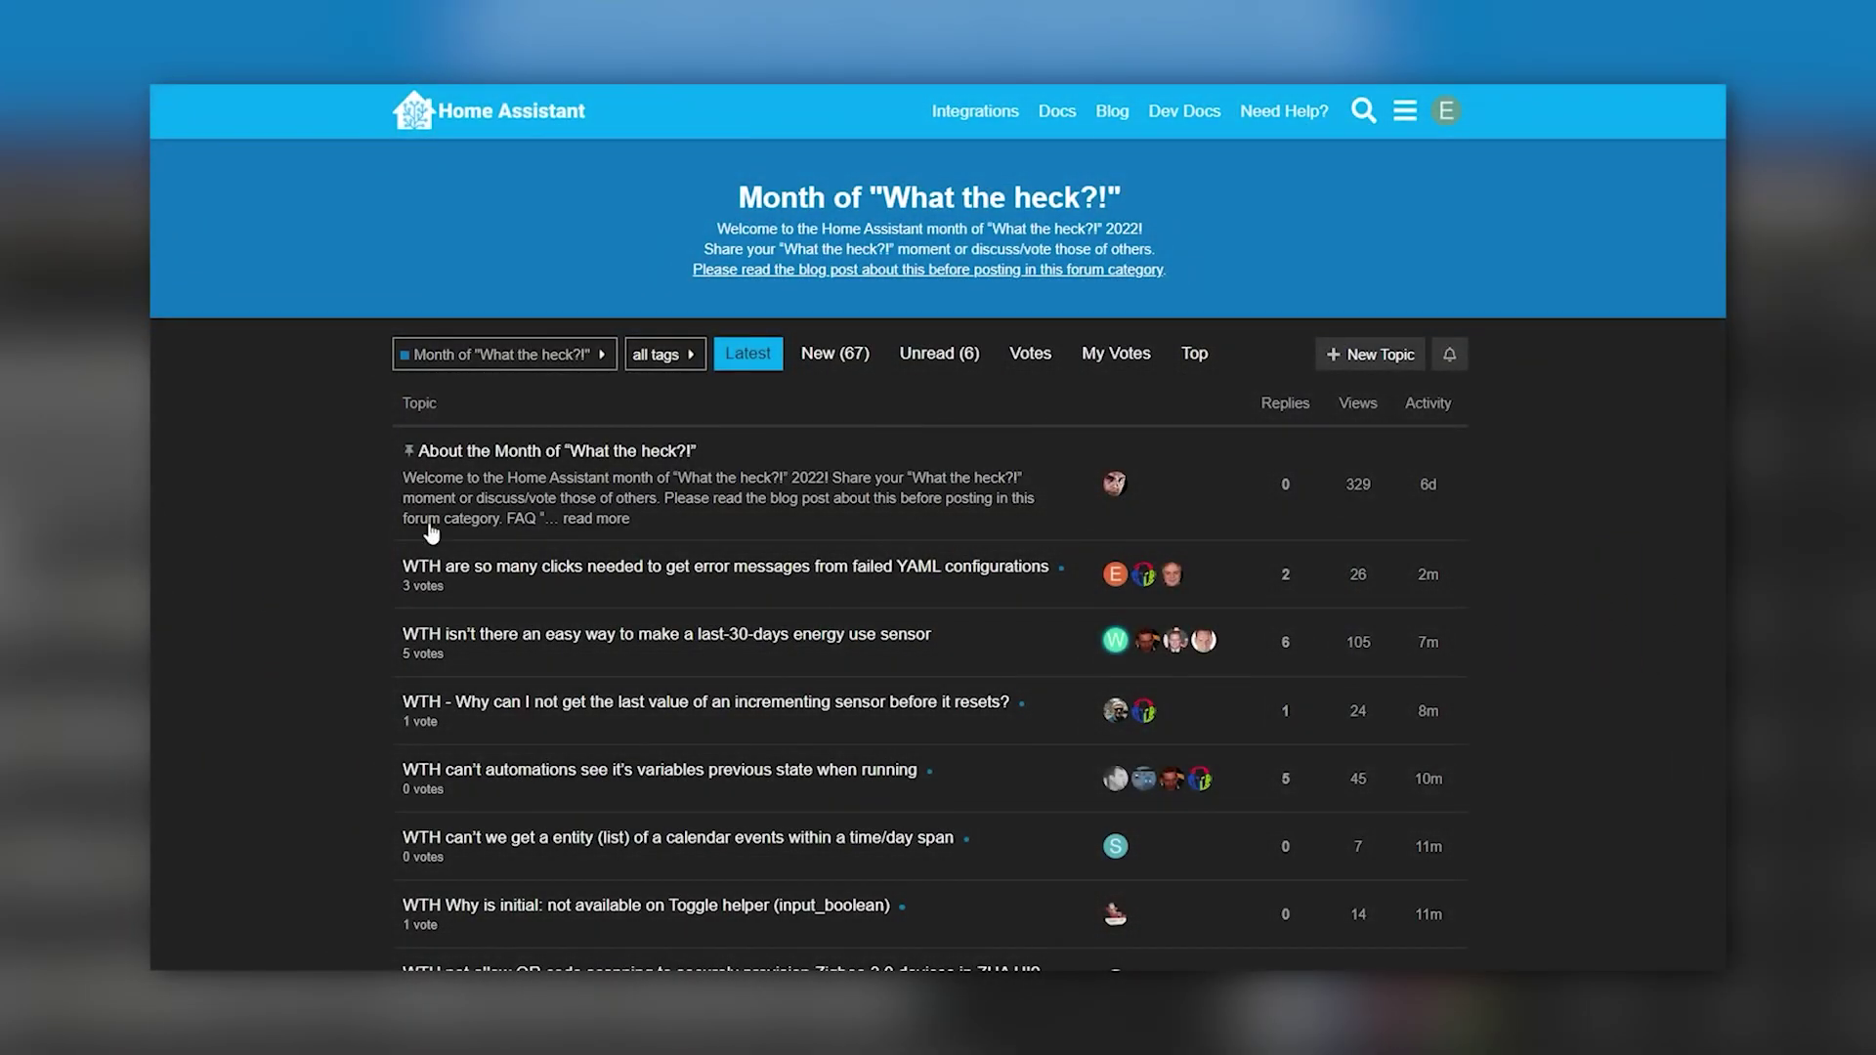
Open the Month of "What the heck?!" category and sort its topics by Votes
{"action": "scroll", "coordinate": [749, 672], "scroll_direction": "down", "scroll_amount": 8}
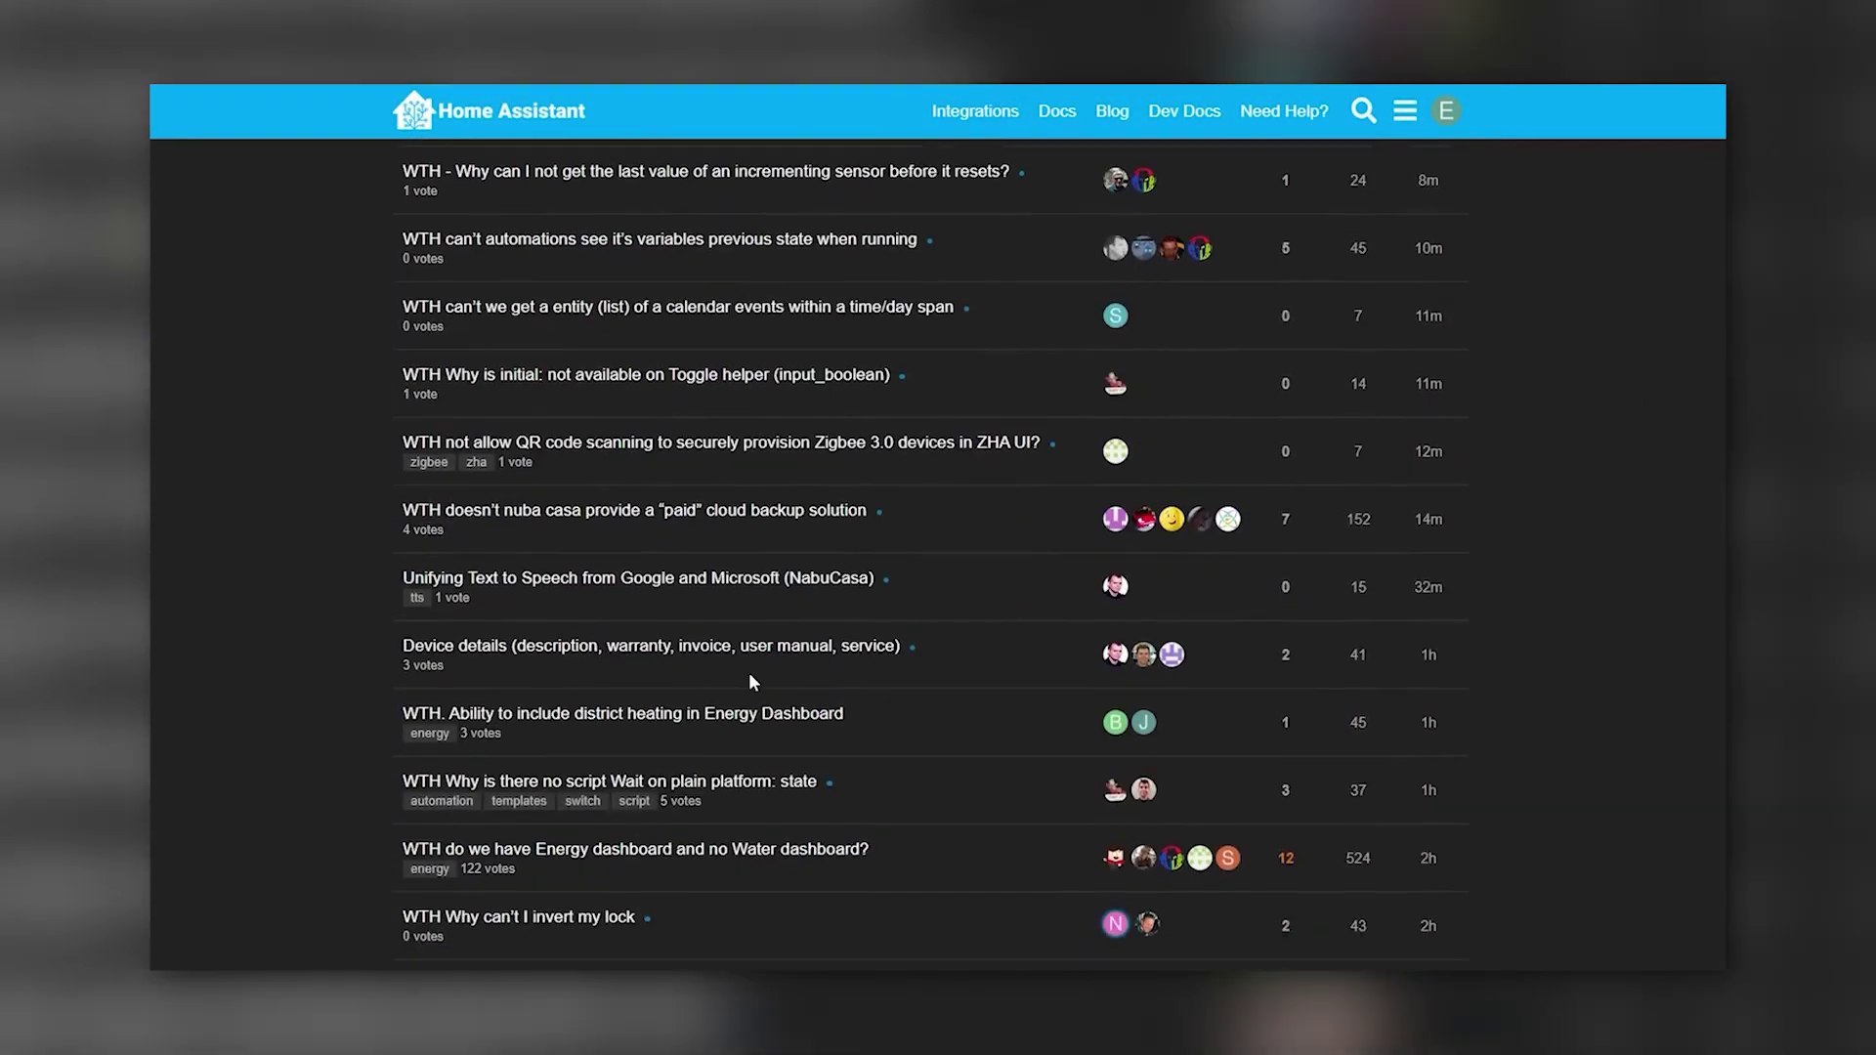
{"action": "scroll", "coordinate": [947, 314], "scroll_direction": "up", "scroll_amount": 10}
{"action": "left_click", "coordinate": [1030, 353]}
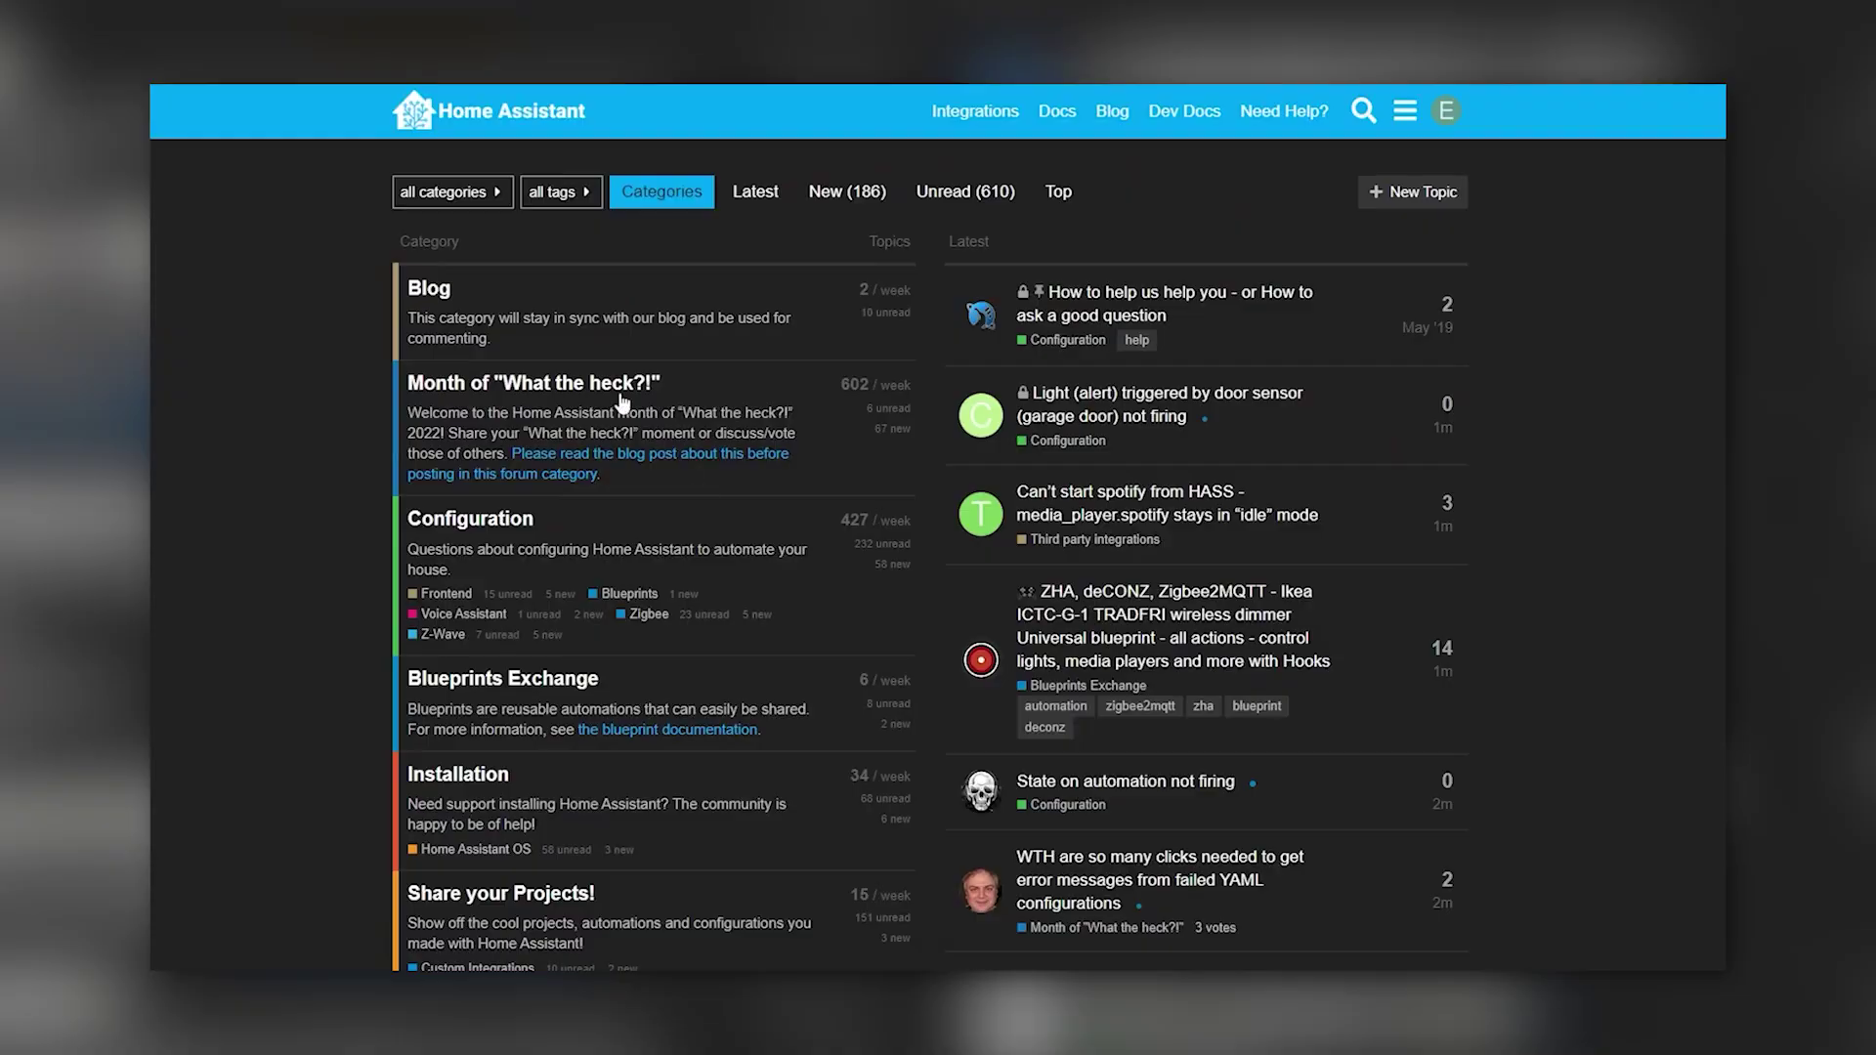
{"action": "left_click", "coordinate": [620, 394]}
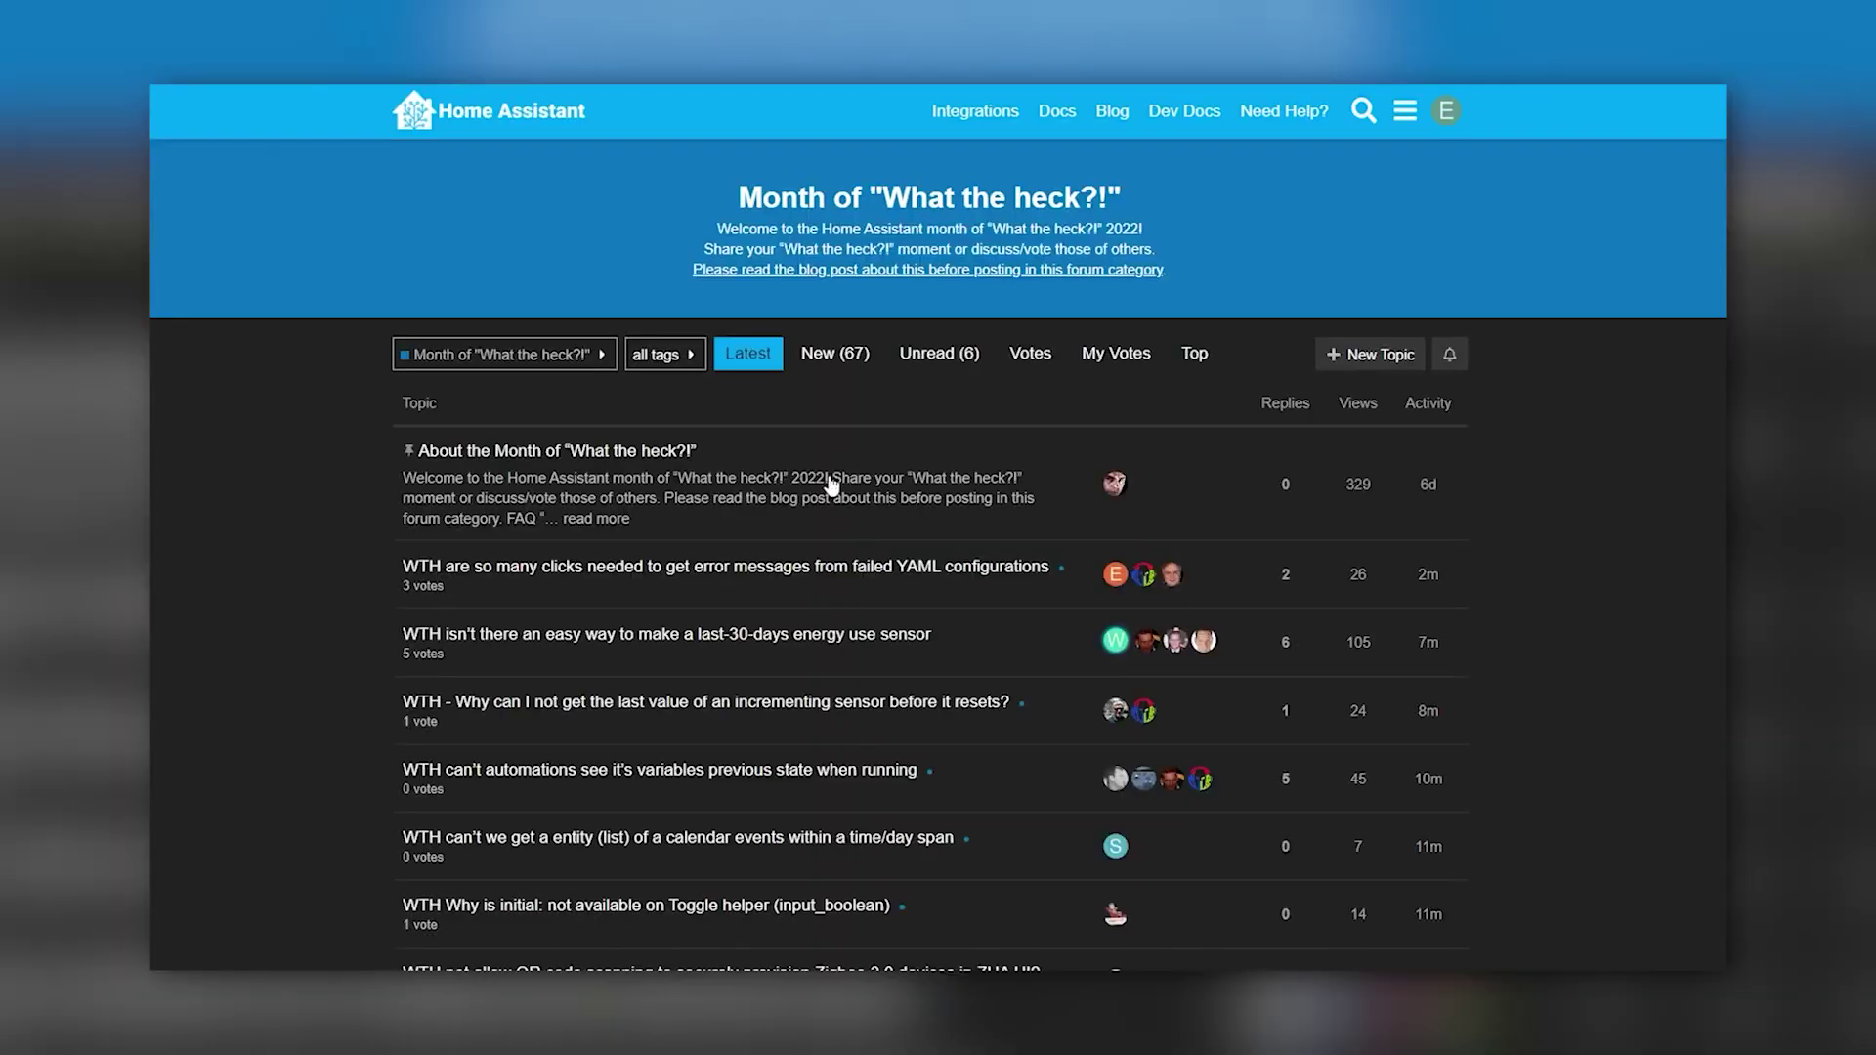
{"action": "scroll", "coordinate": [753, 681], "scroll_direction": "down", "scroll_amount": 6}
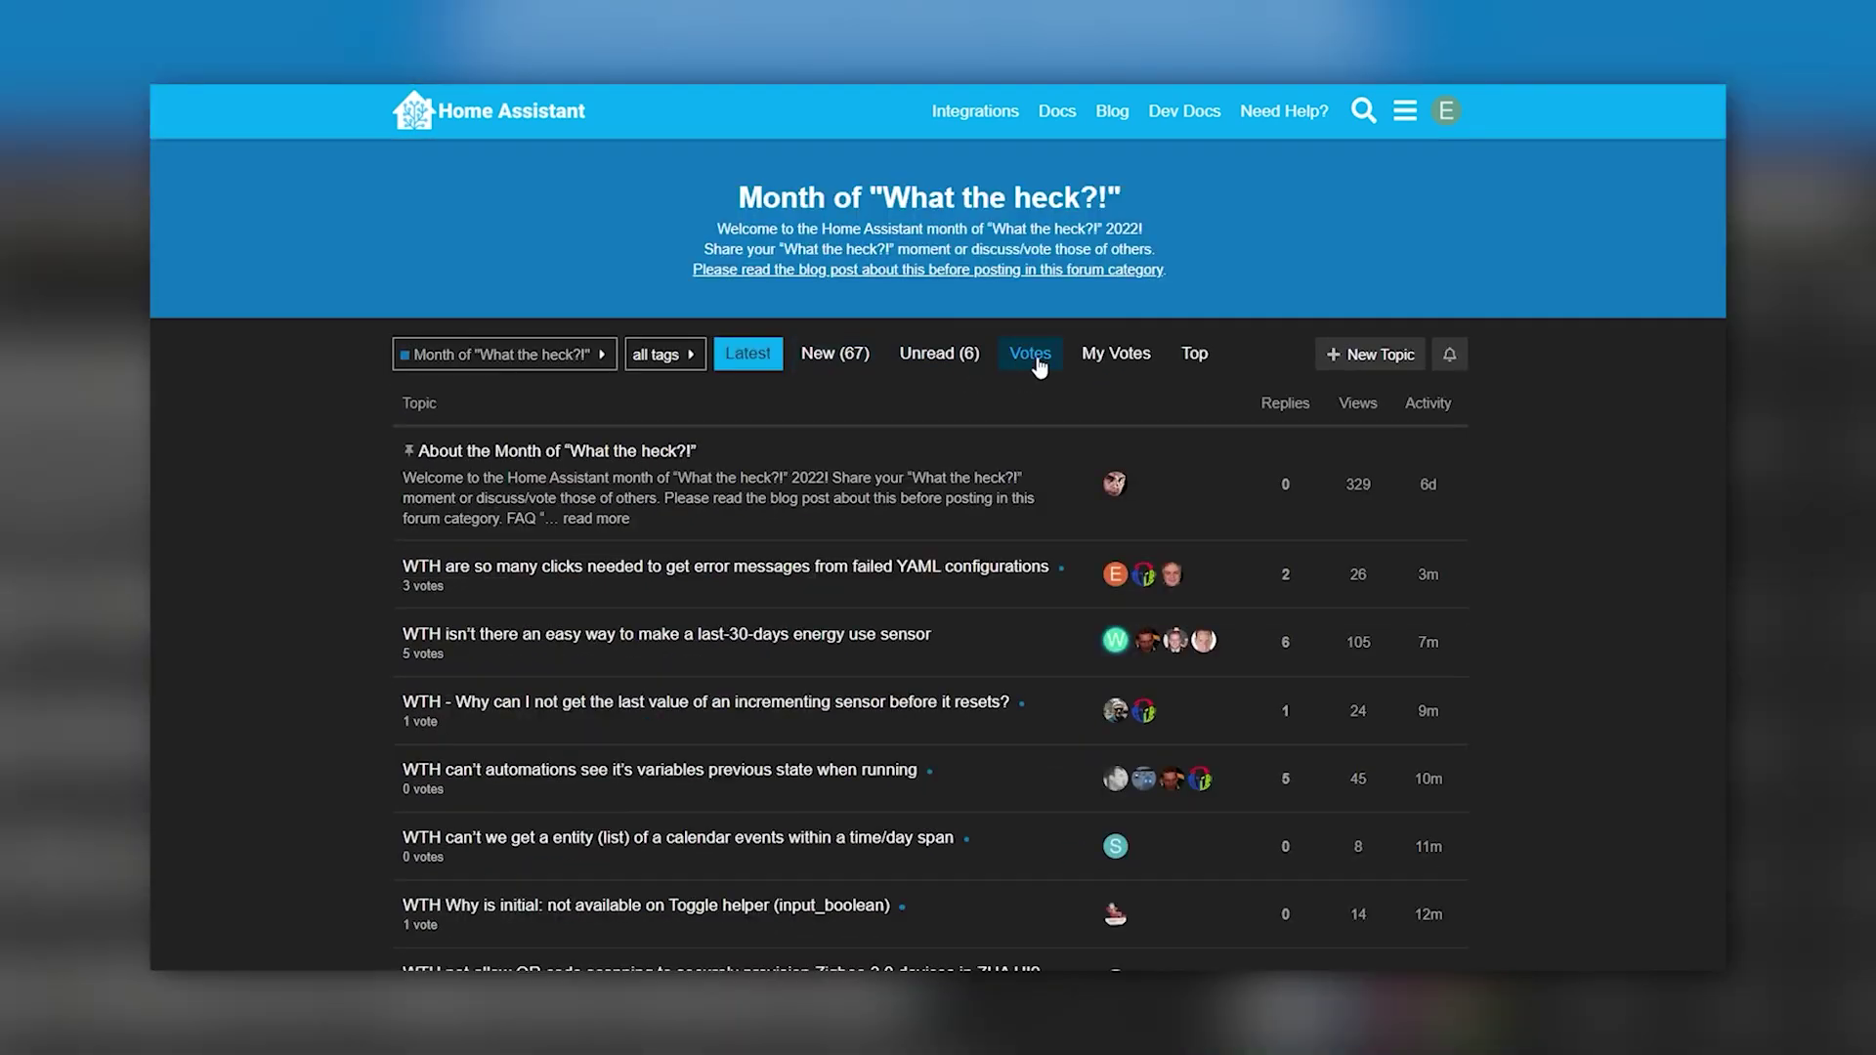
{"action": "left_click", "coordinate": [1036, 359]}
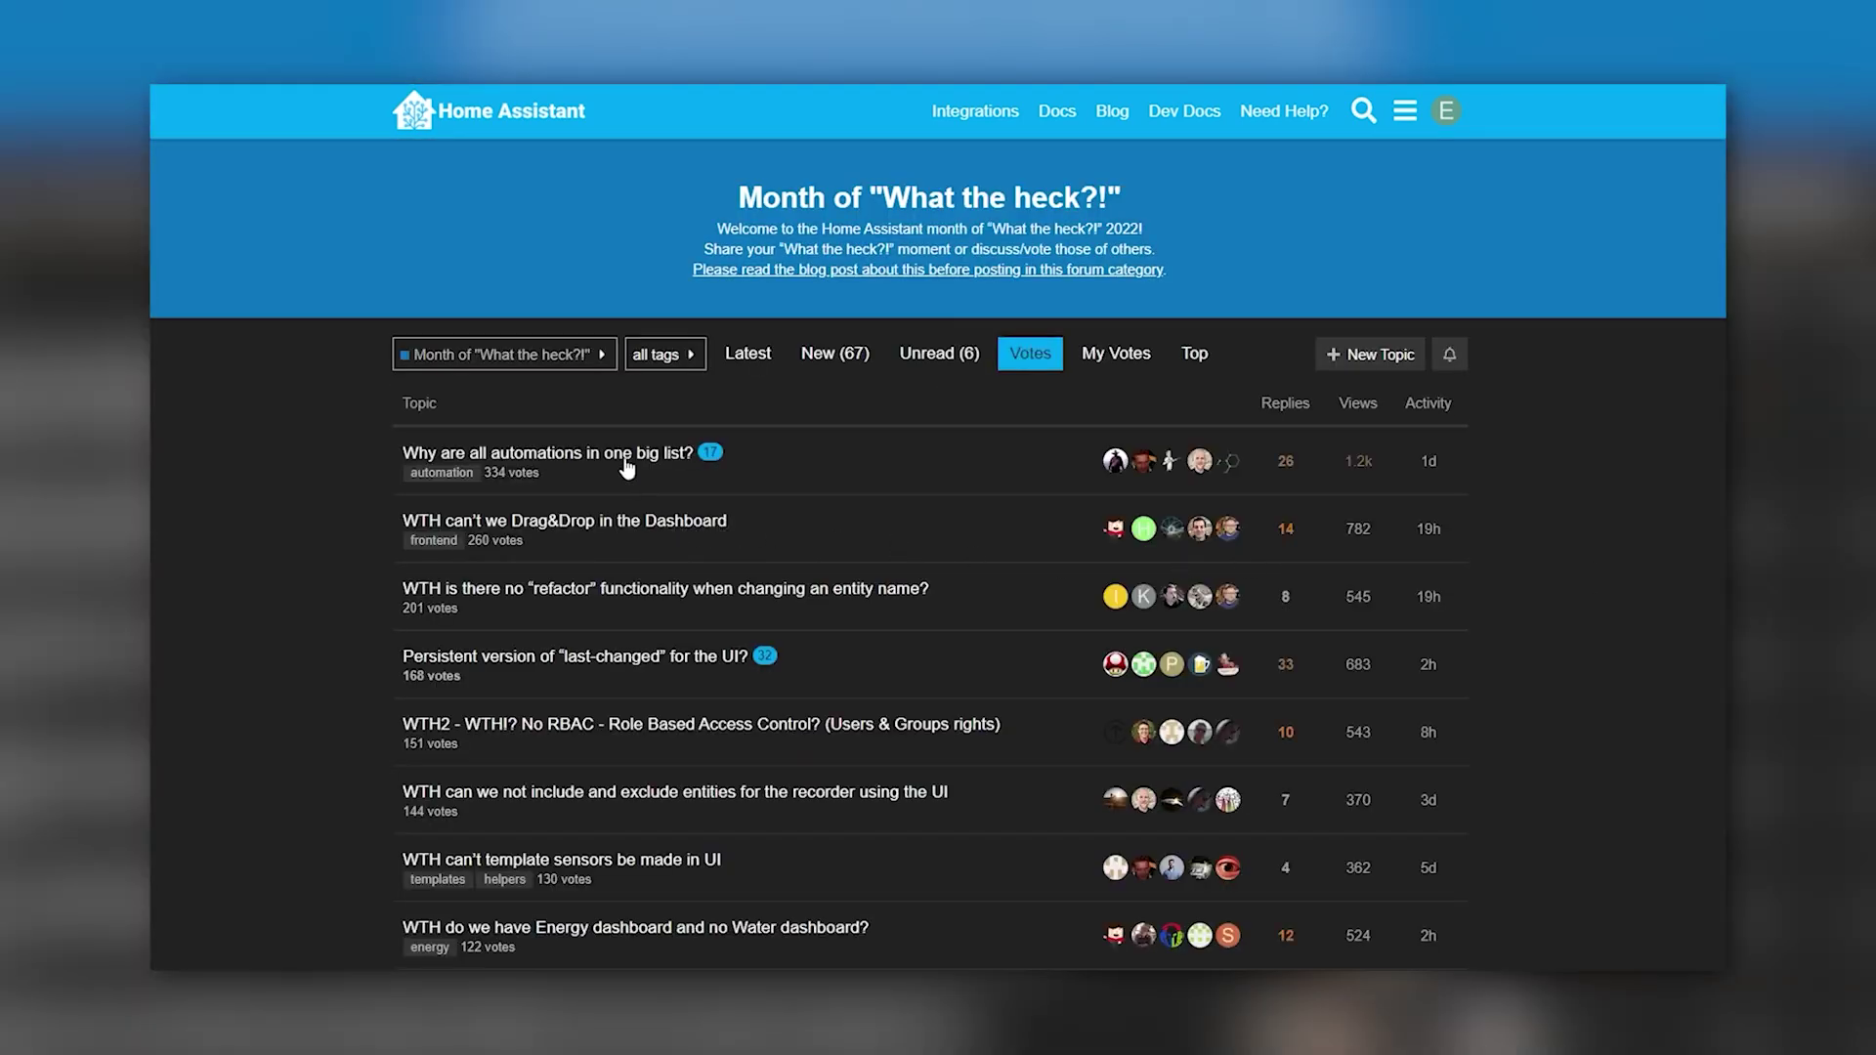
{"action": "left_click_drag", "start_coordinate": [626, 459], "coordinate": [364, 536]}
Read the "Why are all automations in one big list?" topic, then return to the category's topic list
{"action": "left_click", "coordinate": [364, 535]}
{"action": "left_click", "coordinate": [567, 455]}
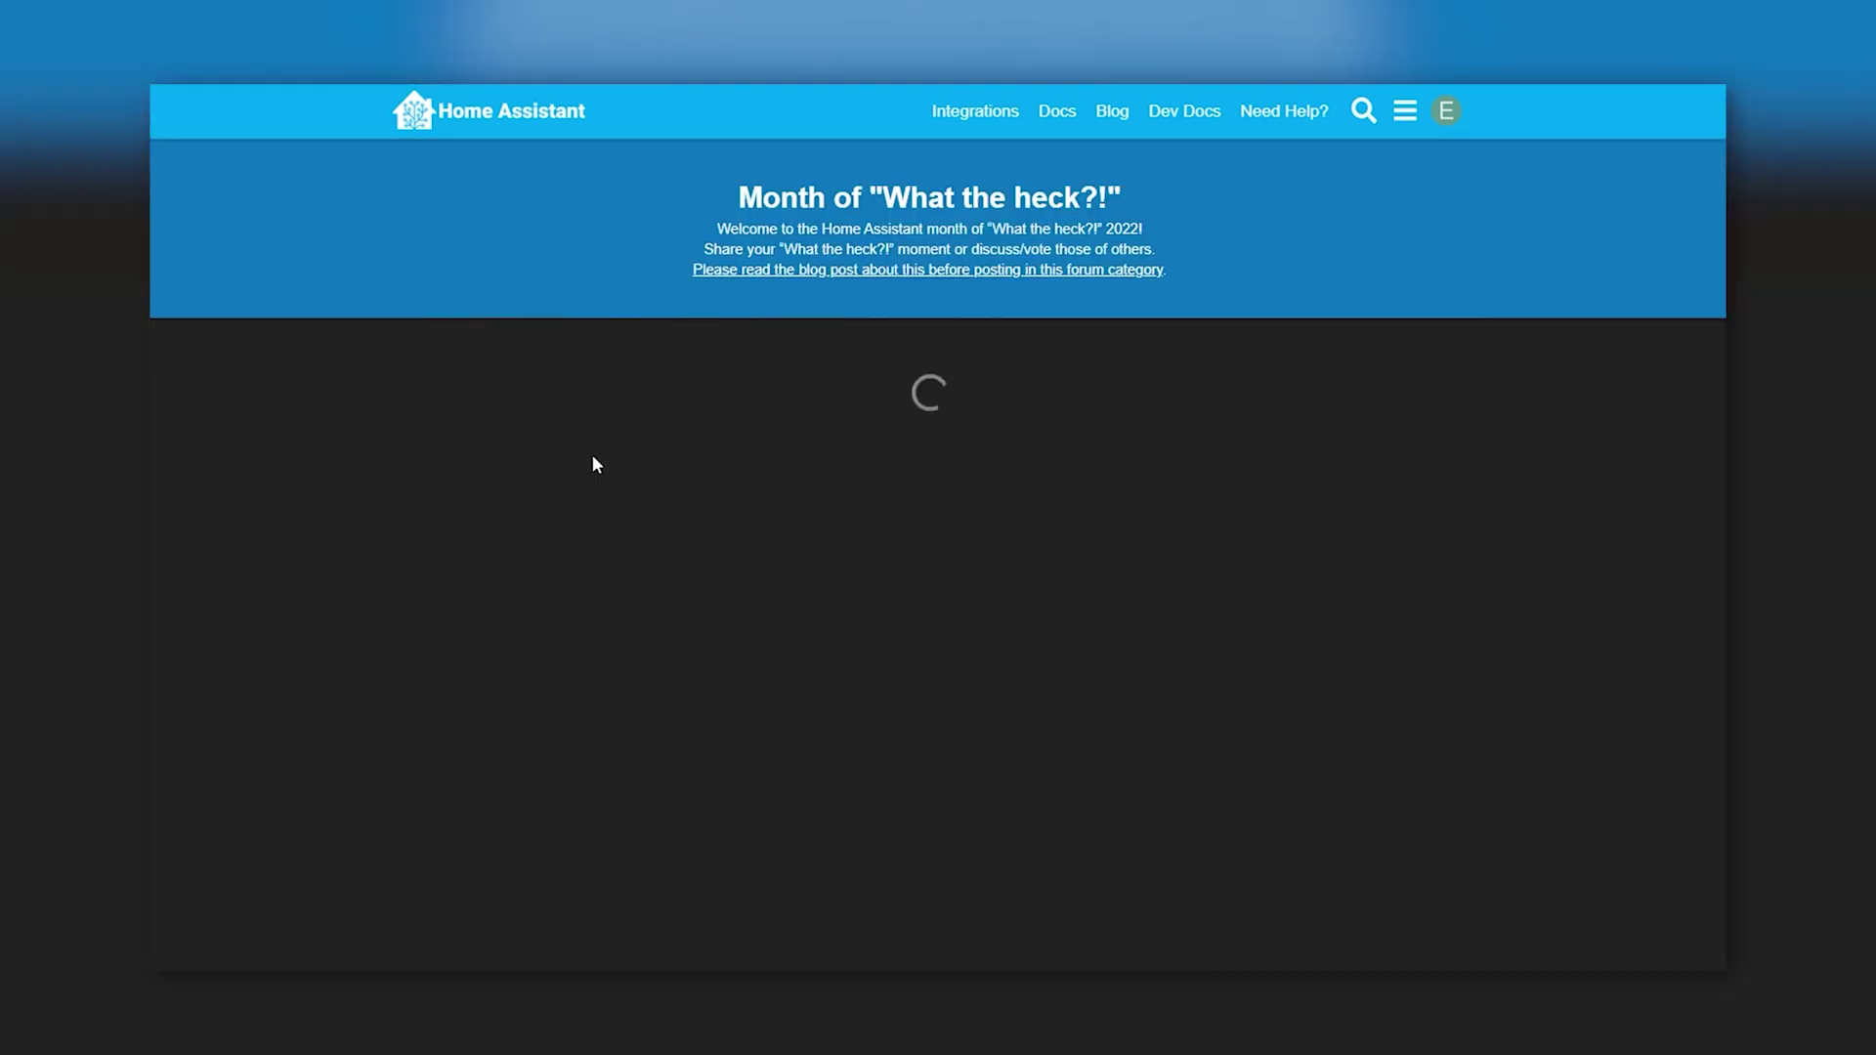
{"action": "scroll", "coordinate": [1075, 460], "scroll_direction": "up", "scroll_amount": 4}
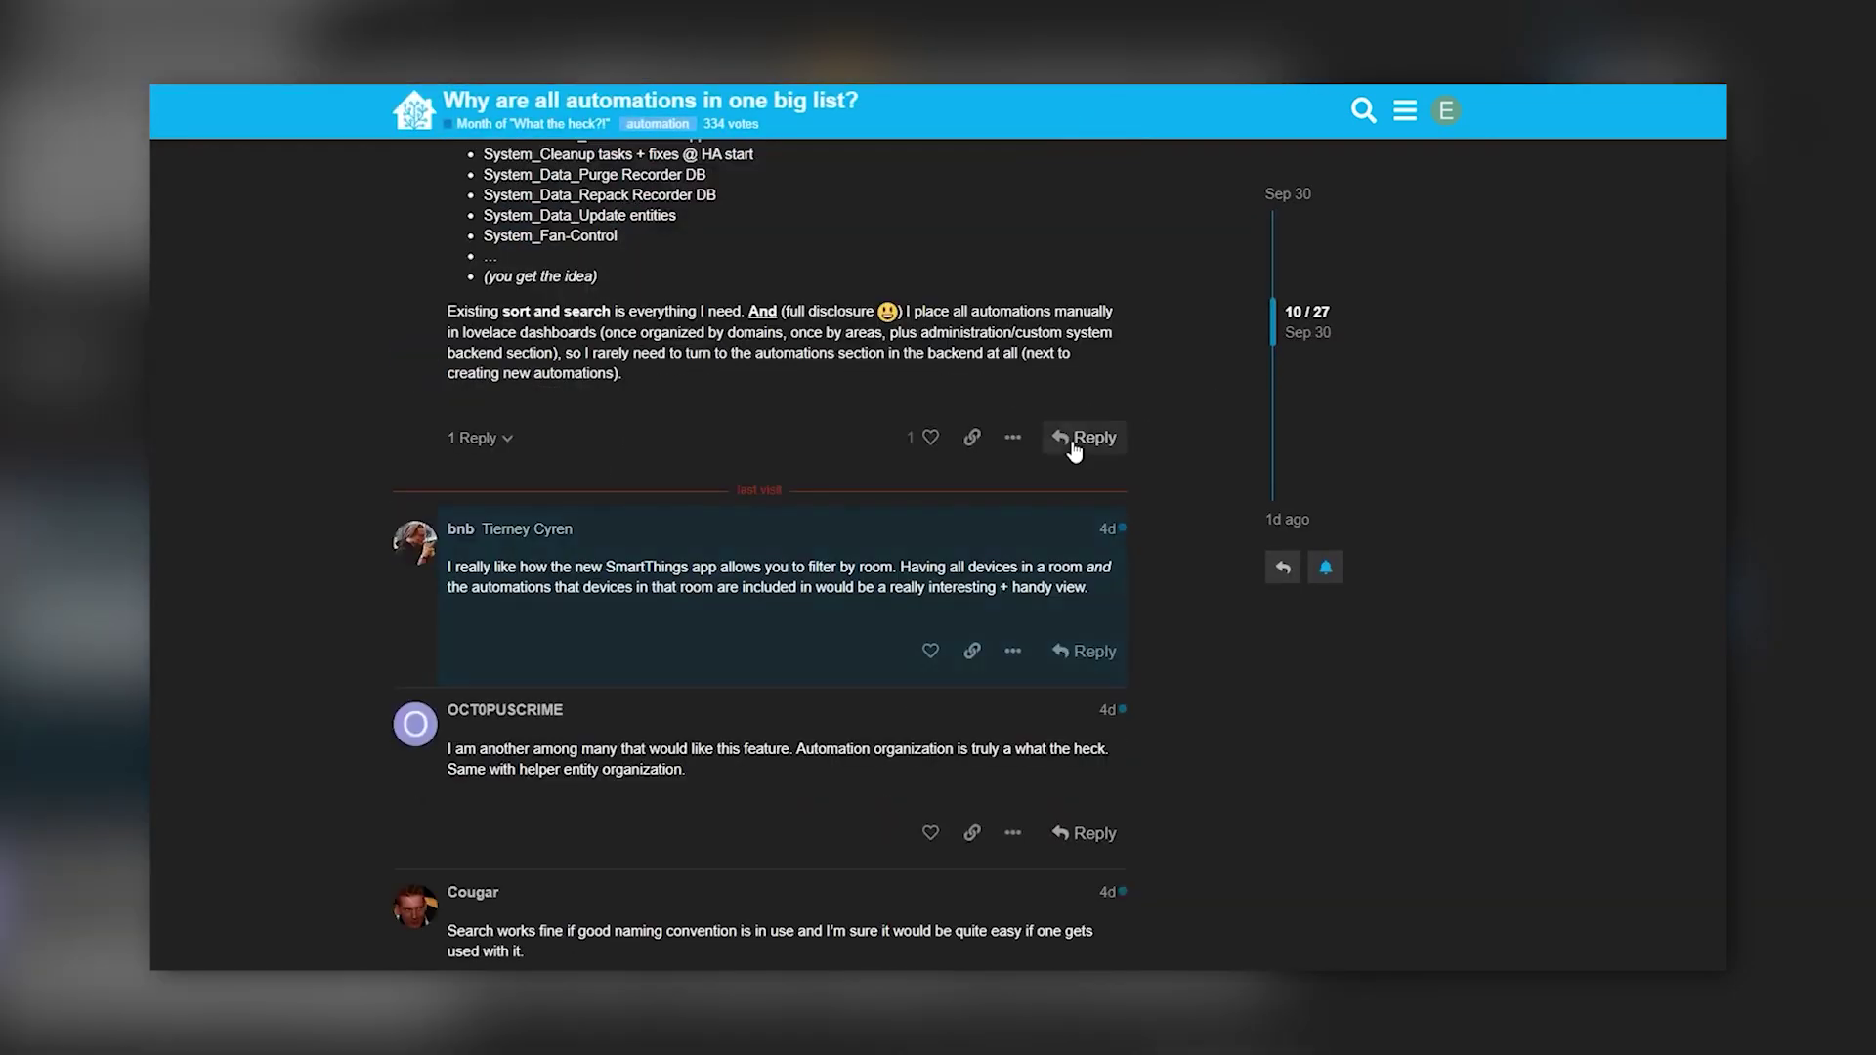
{"action": "left_click", "coordinate": [1290, 200]}
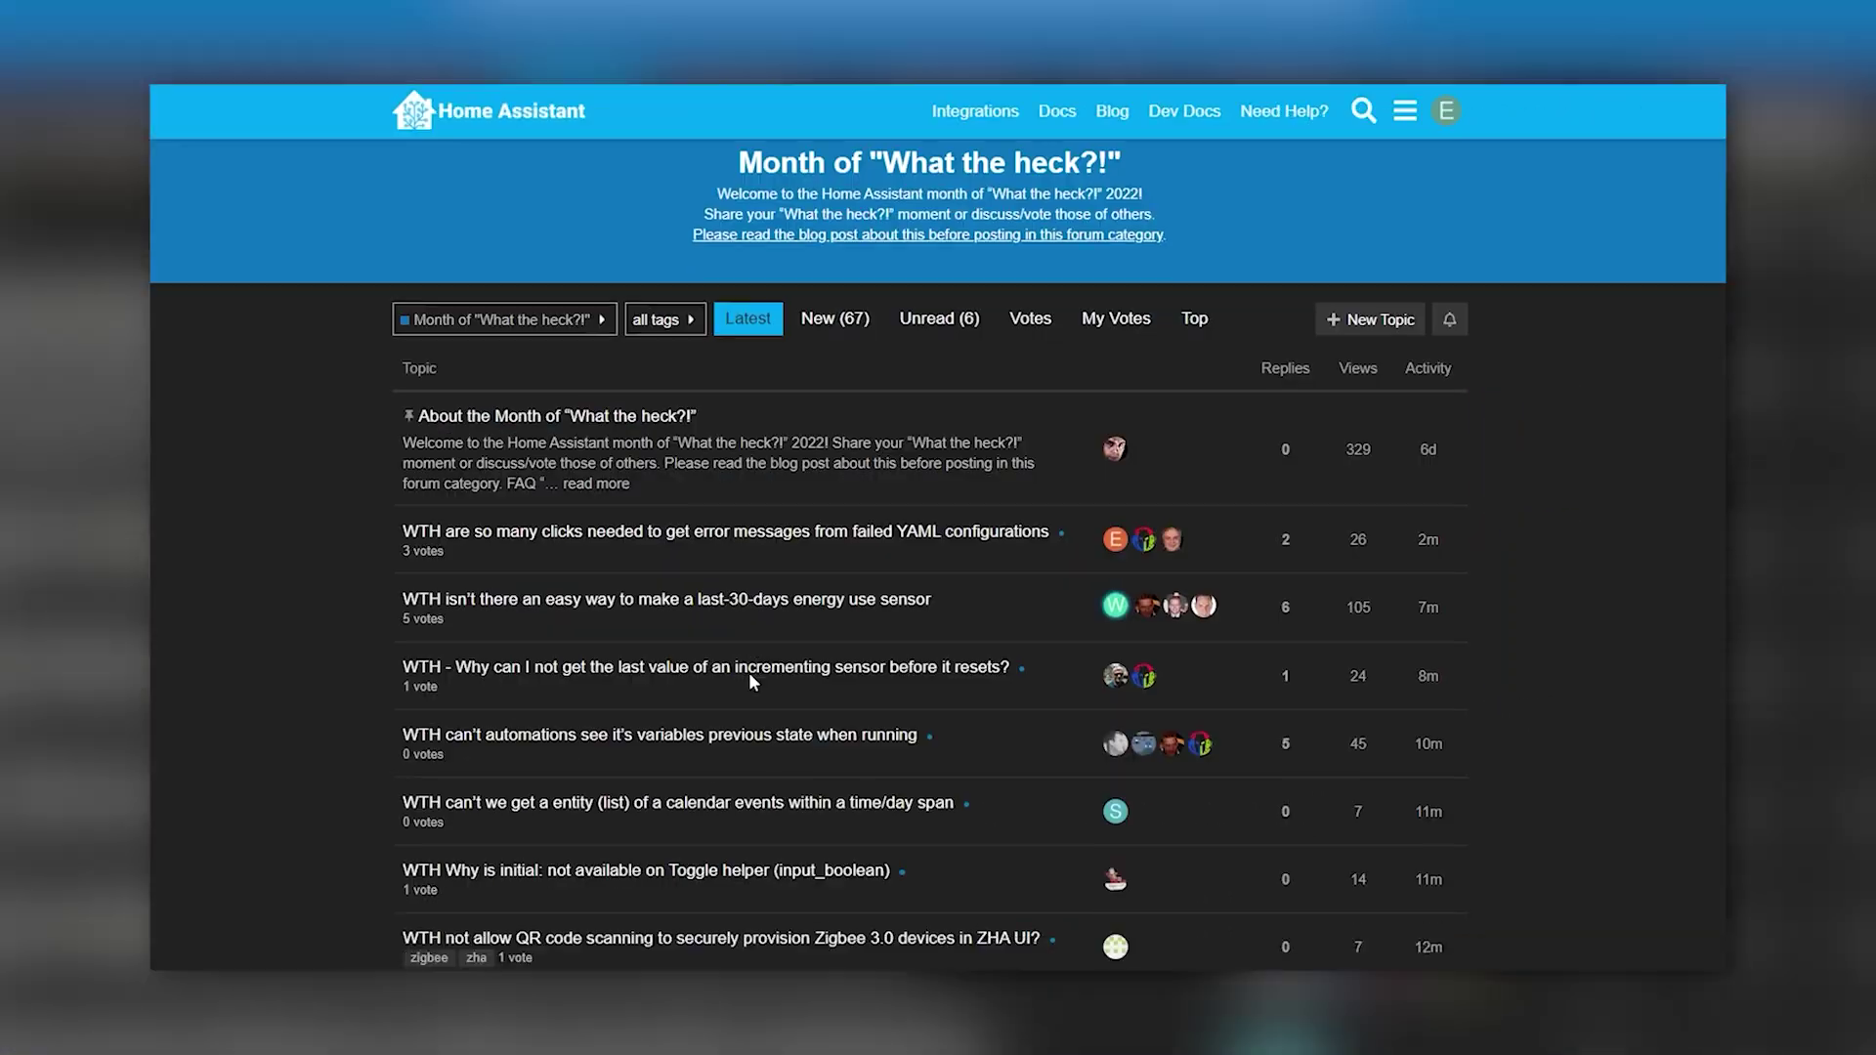
{"action": "scroll", "coordinate": [753, 681], "scroll_direction": "down", "scroll_amount": 8}
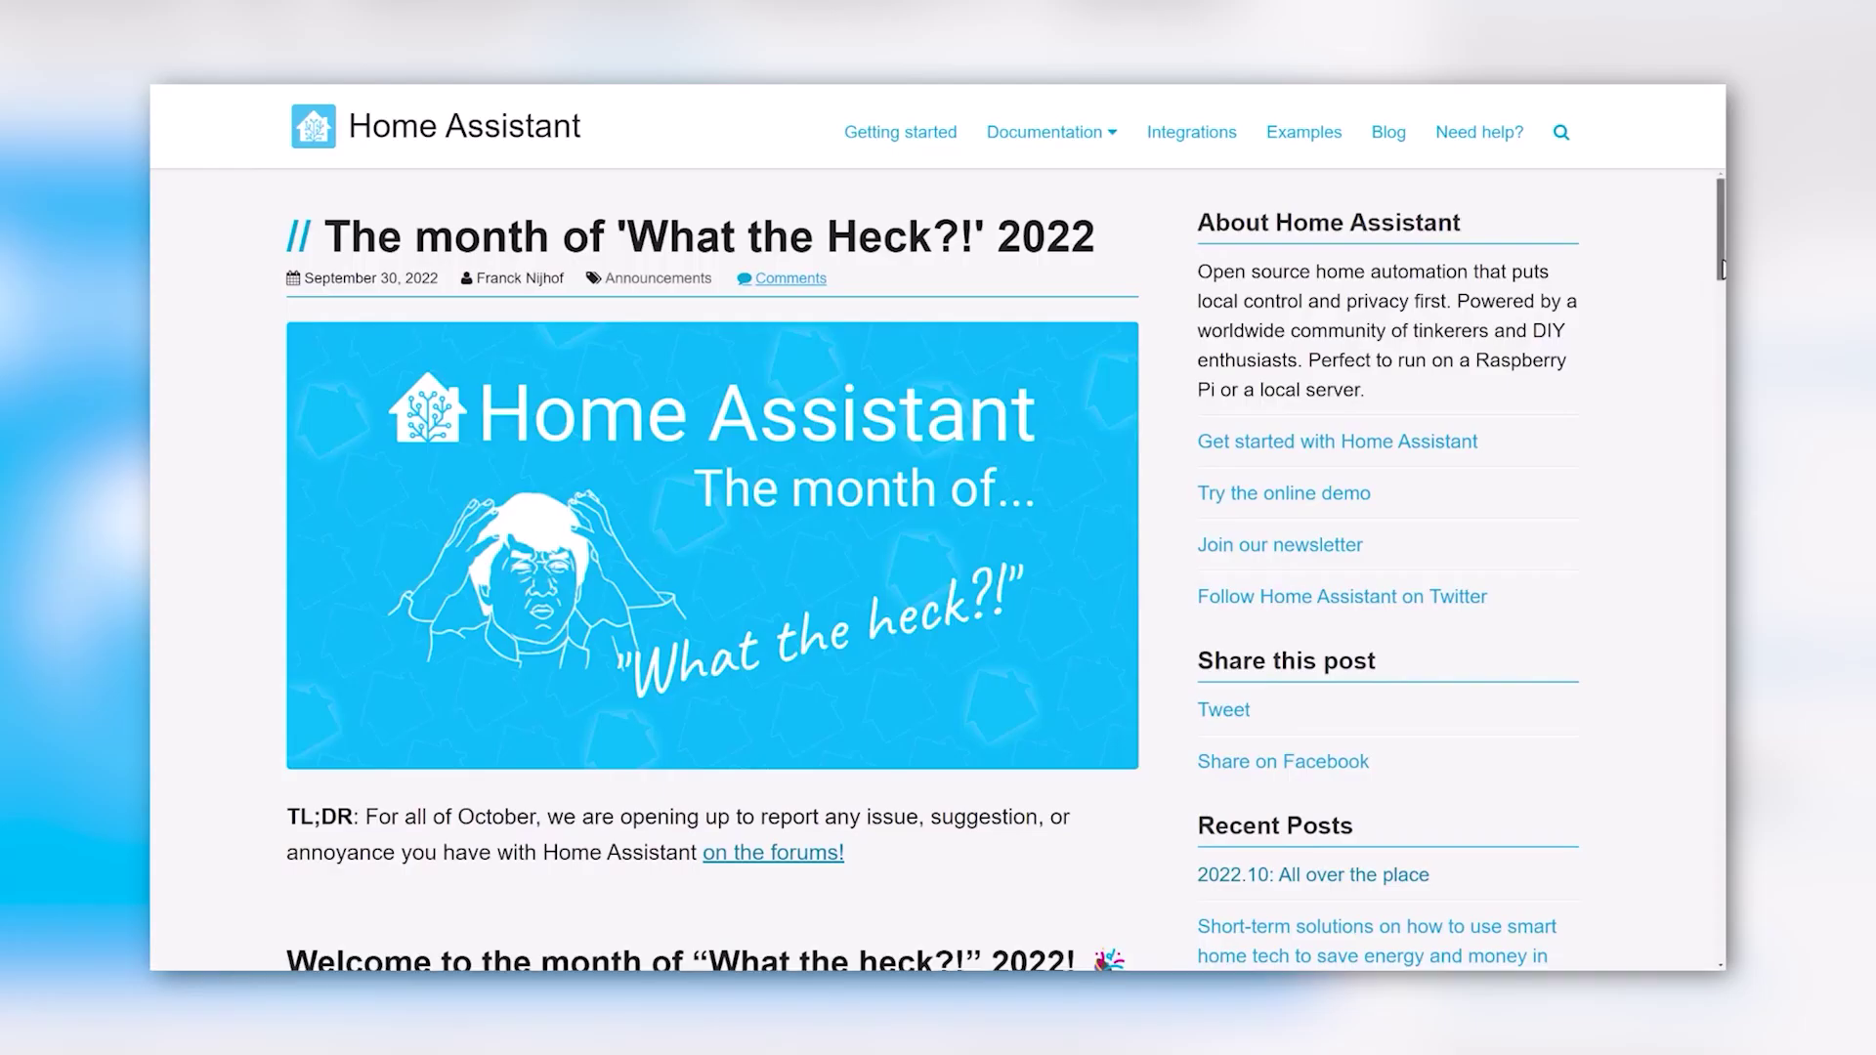
{"action": "scroll", "coordinate": [1722, 269], "scroll_direction": "down", "scroll_amount": 3}
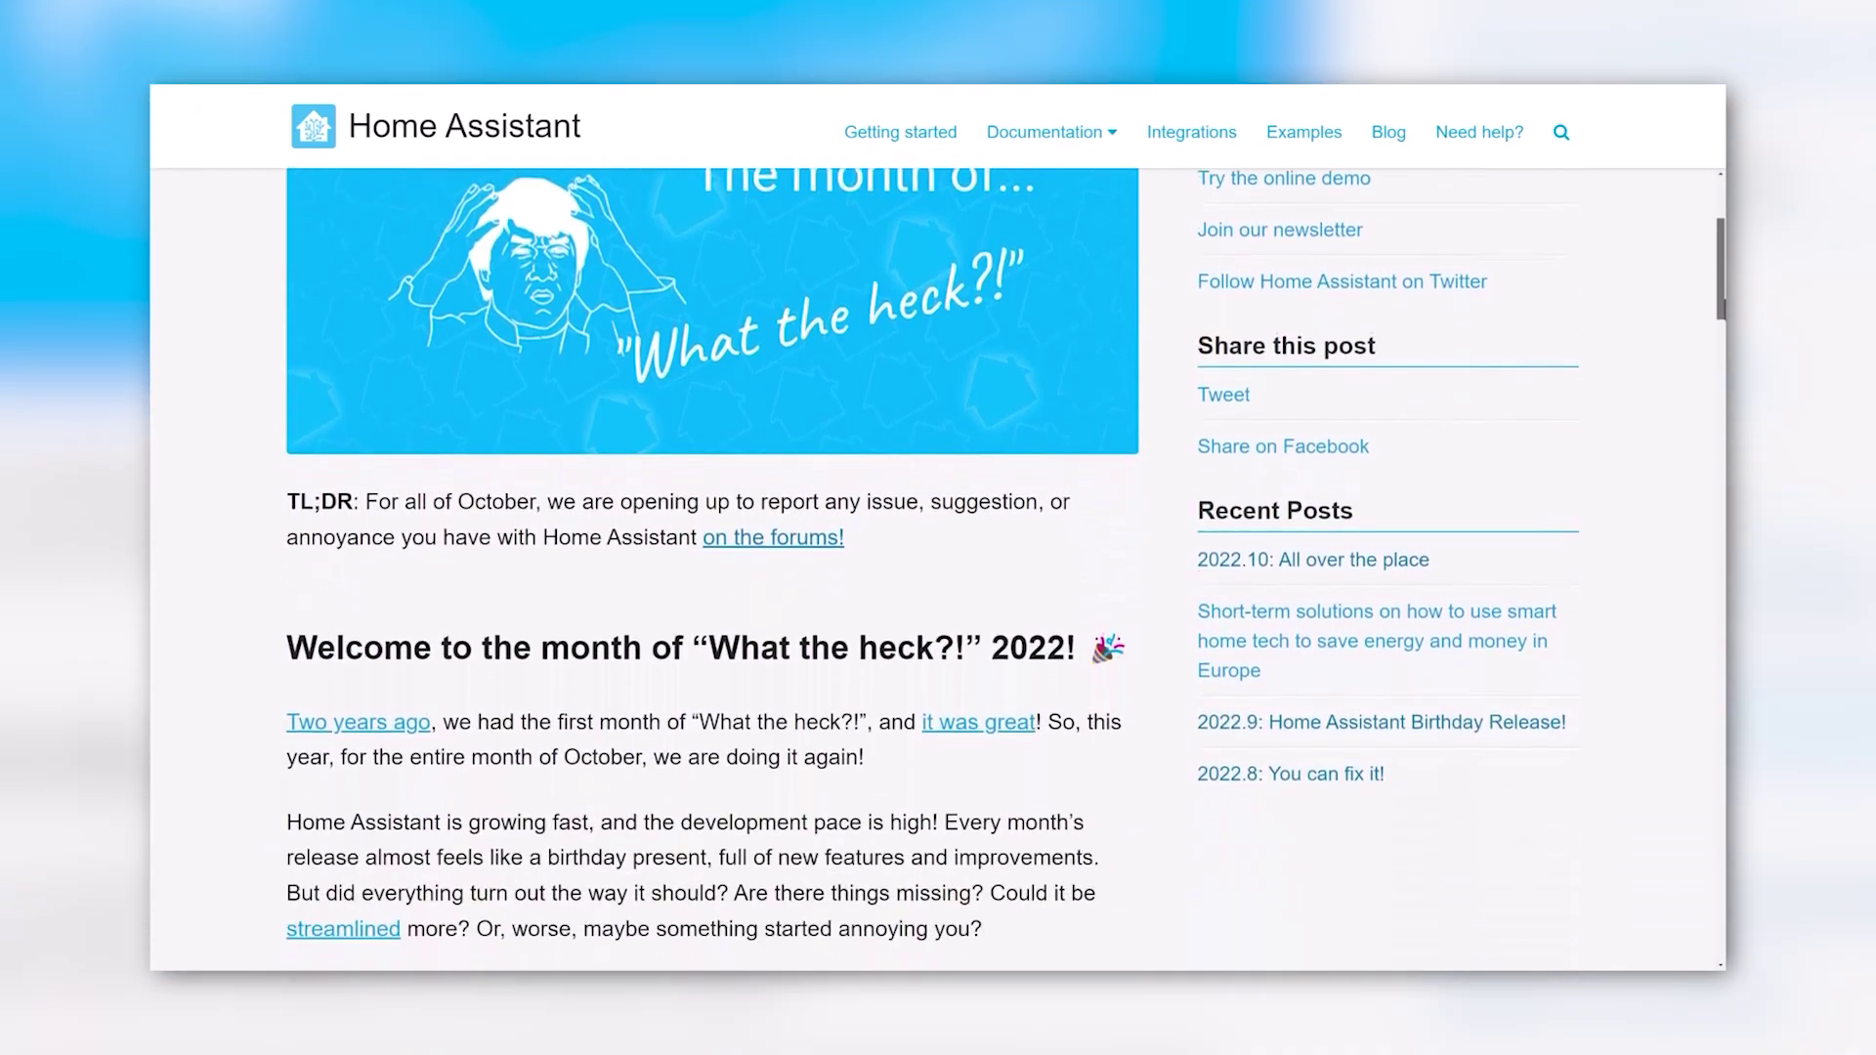
{"action": "scroll", "coordinate": [711, 586], "scroll_direction": "down", "scroll_amount": 3}
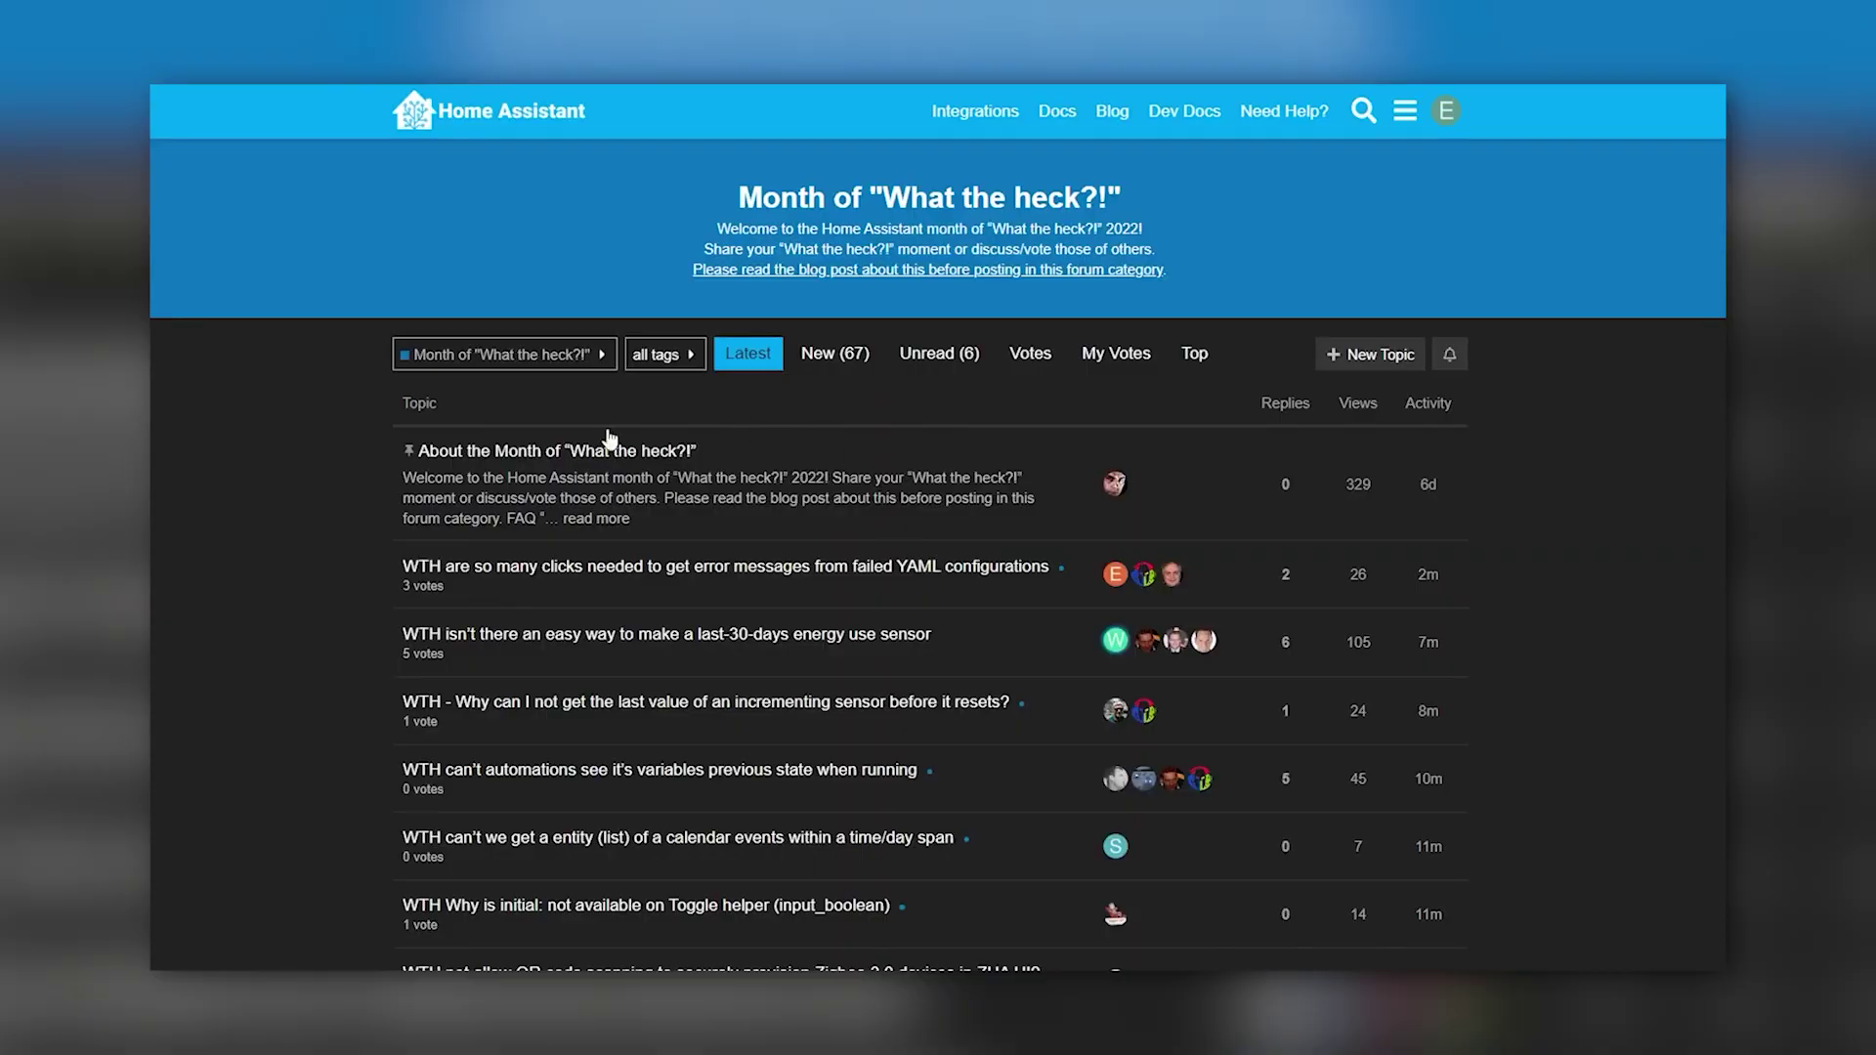
{"action": "scroll", "coordinate": [731, 696], "scroll_direction": "down", "scroll_amount": 1}
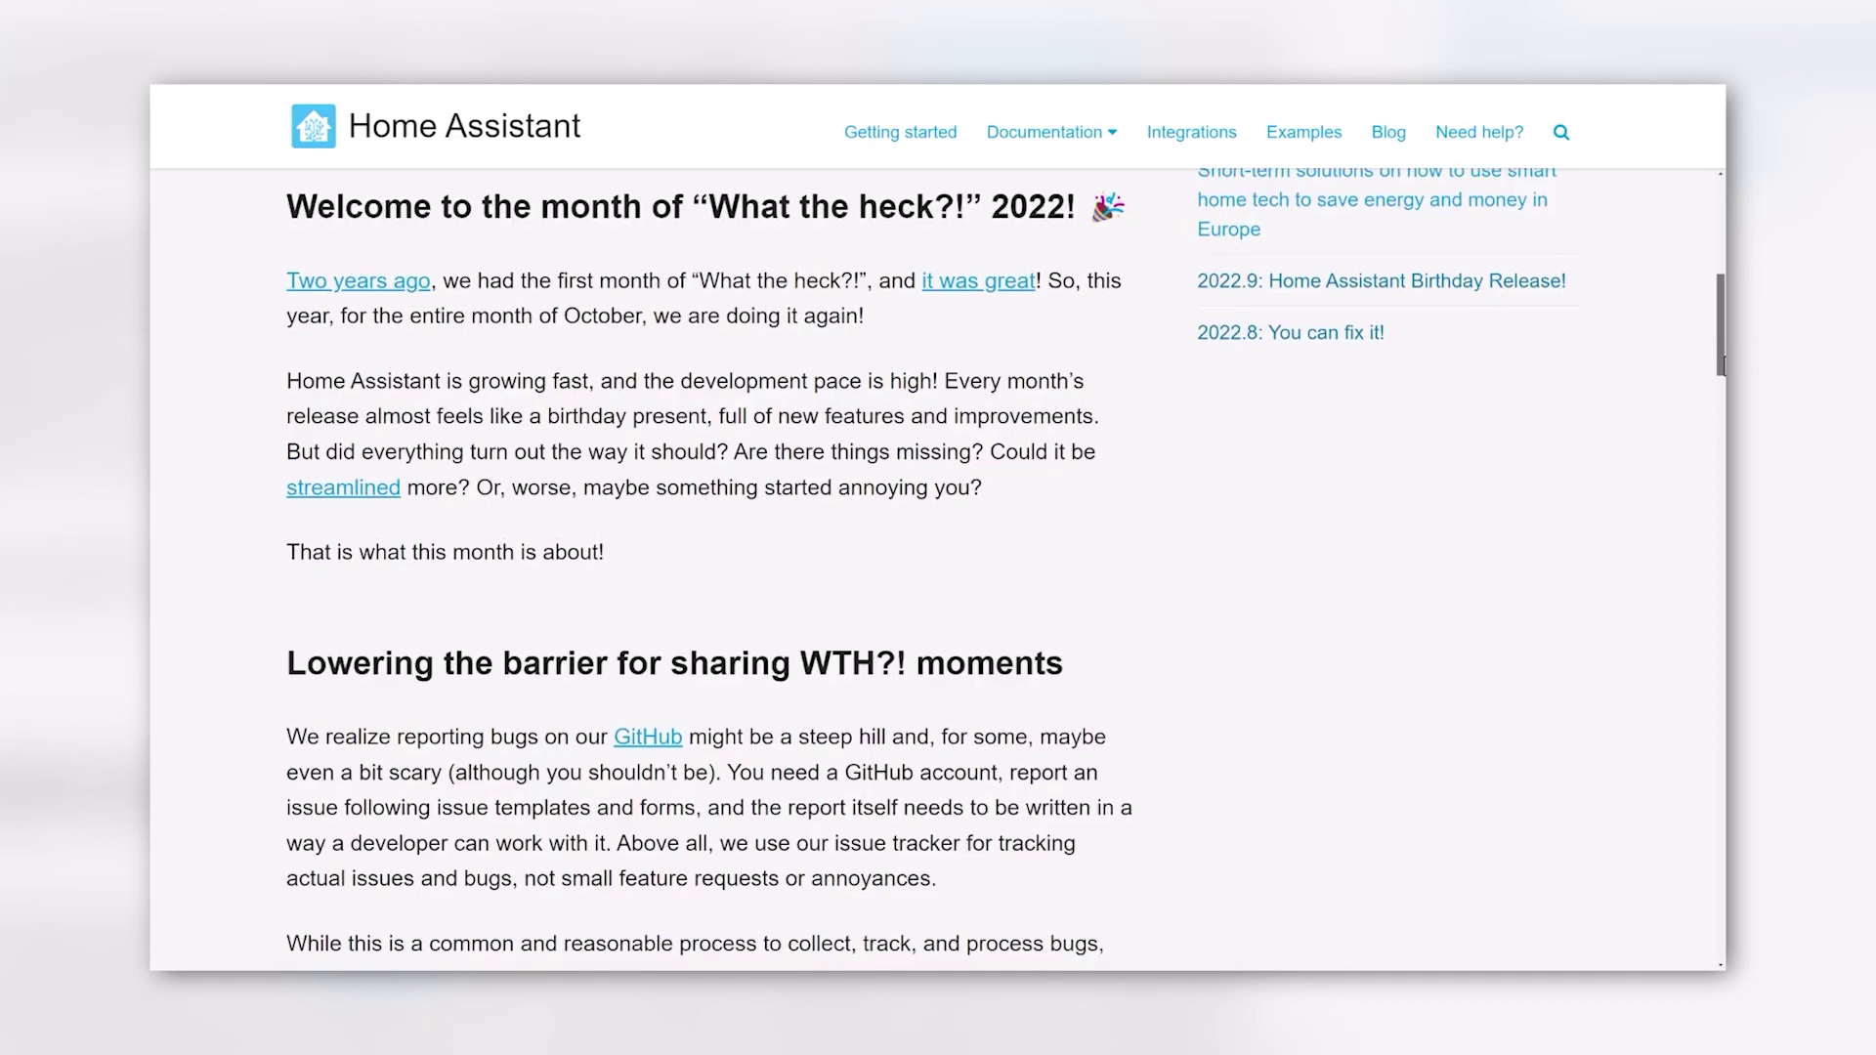
{"action": "scroll", "coordinate": [1722, 391], "scroll_direction": "down", "scroll_amount": 2}
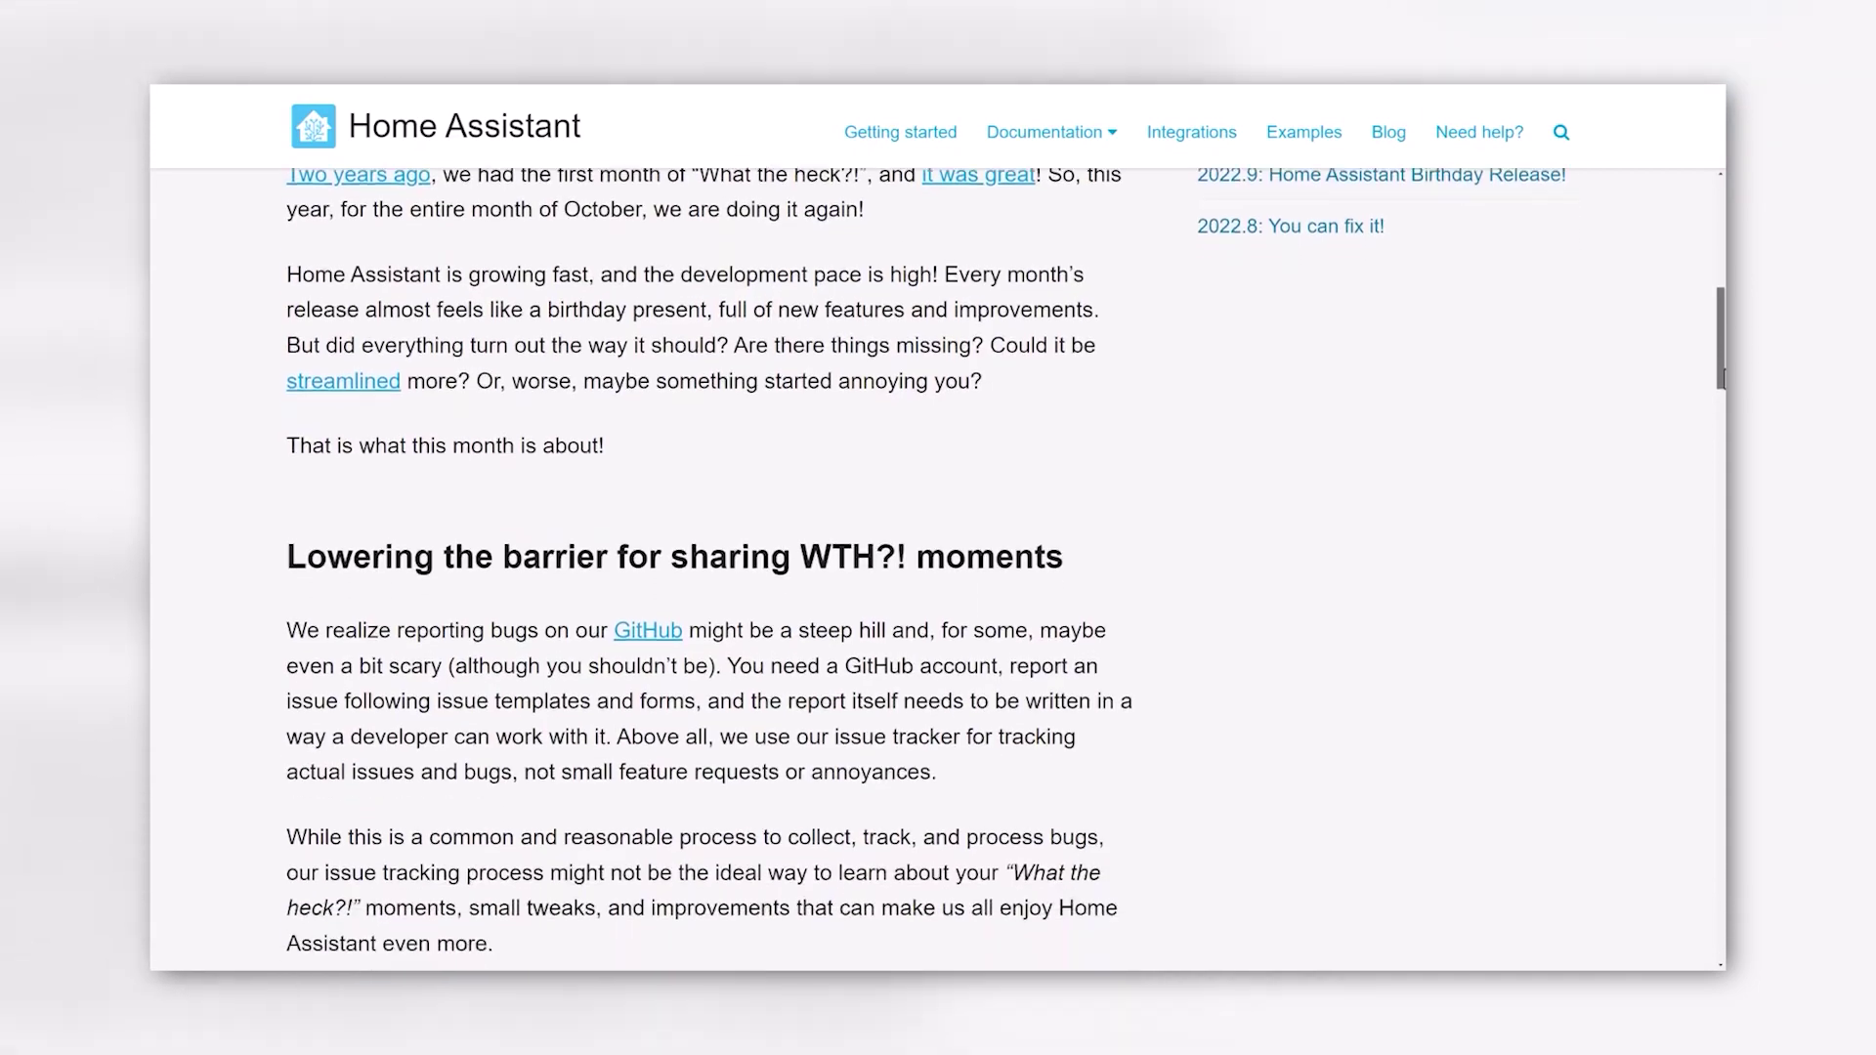
{"action": "scroll", "coordinate": [1722, 390], "scroll_direction": "down", "scroll_amount": 3}
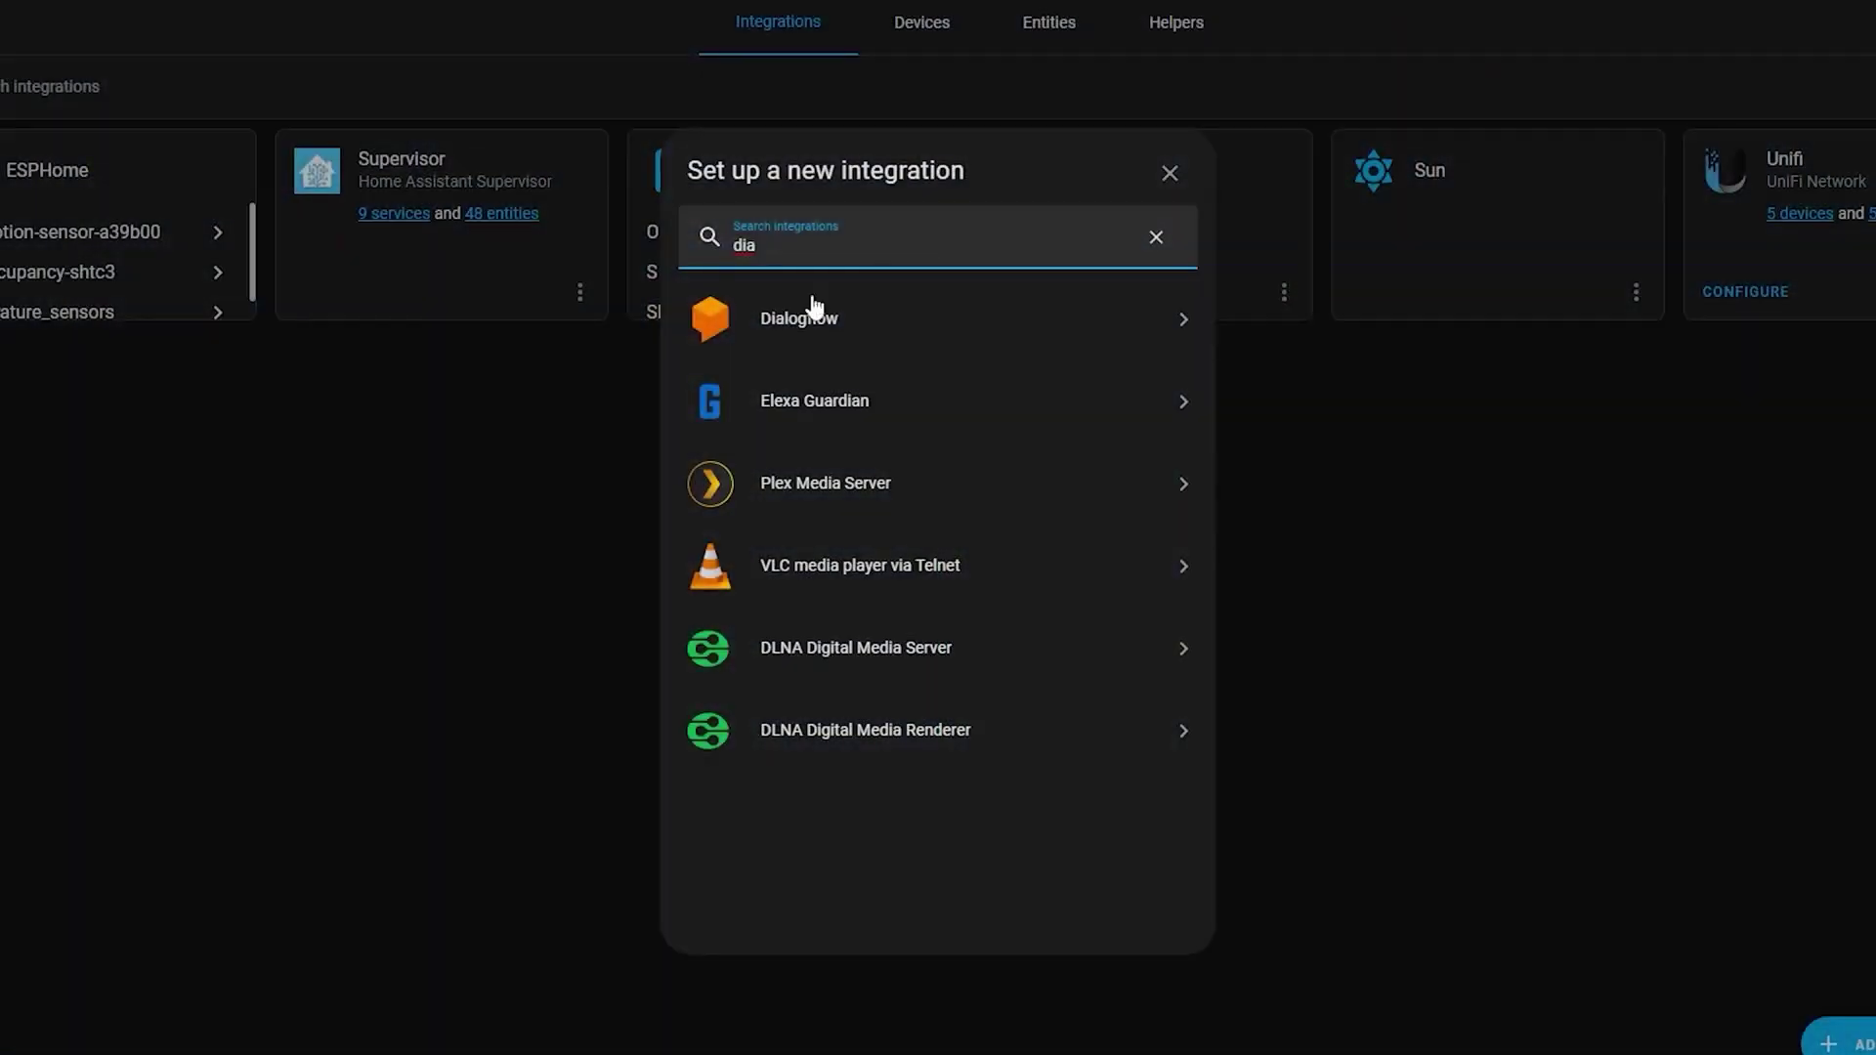
Replace the integration search text with 'google'
{"action": "key", "text": "BackSpace"}
{"action": "key", "text": "BackSpace"}
{"action": "key", "text": "BackSpace"}
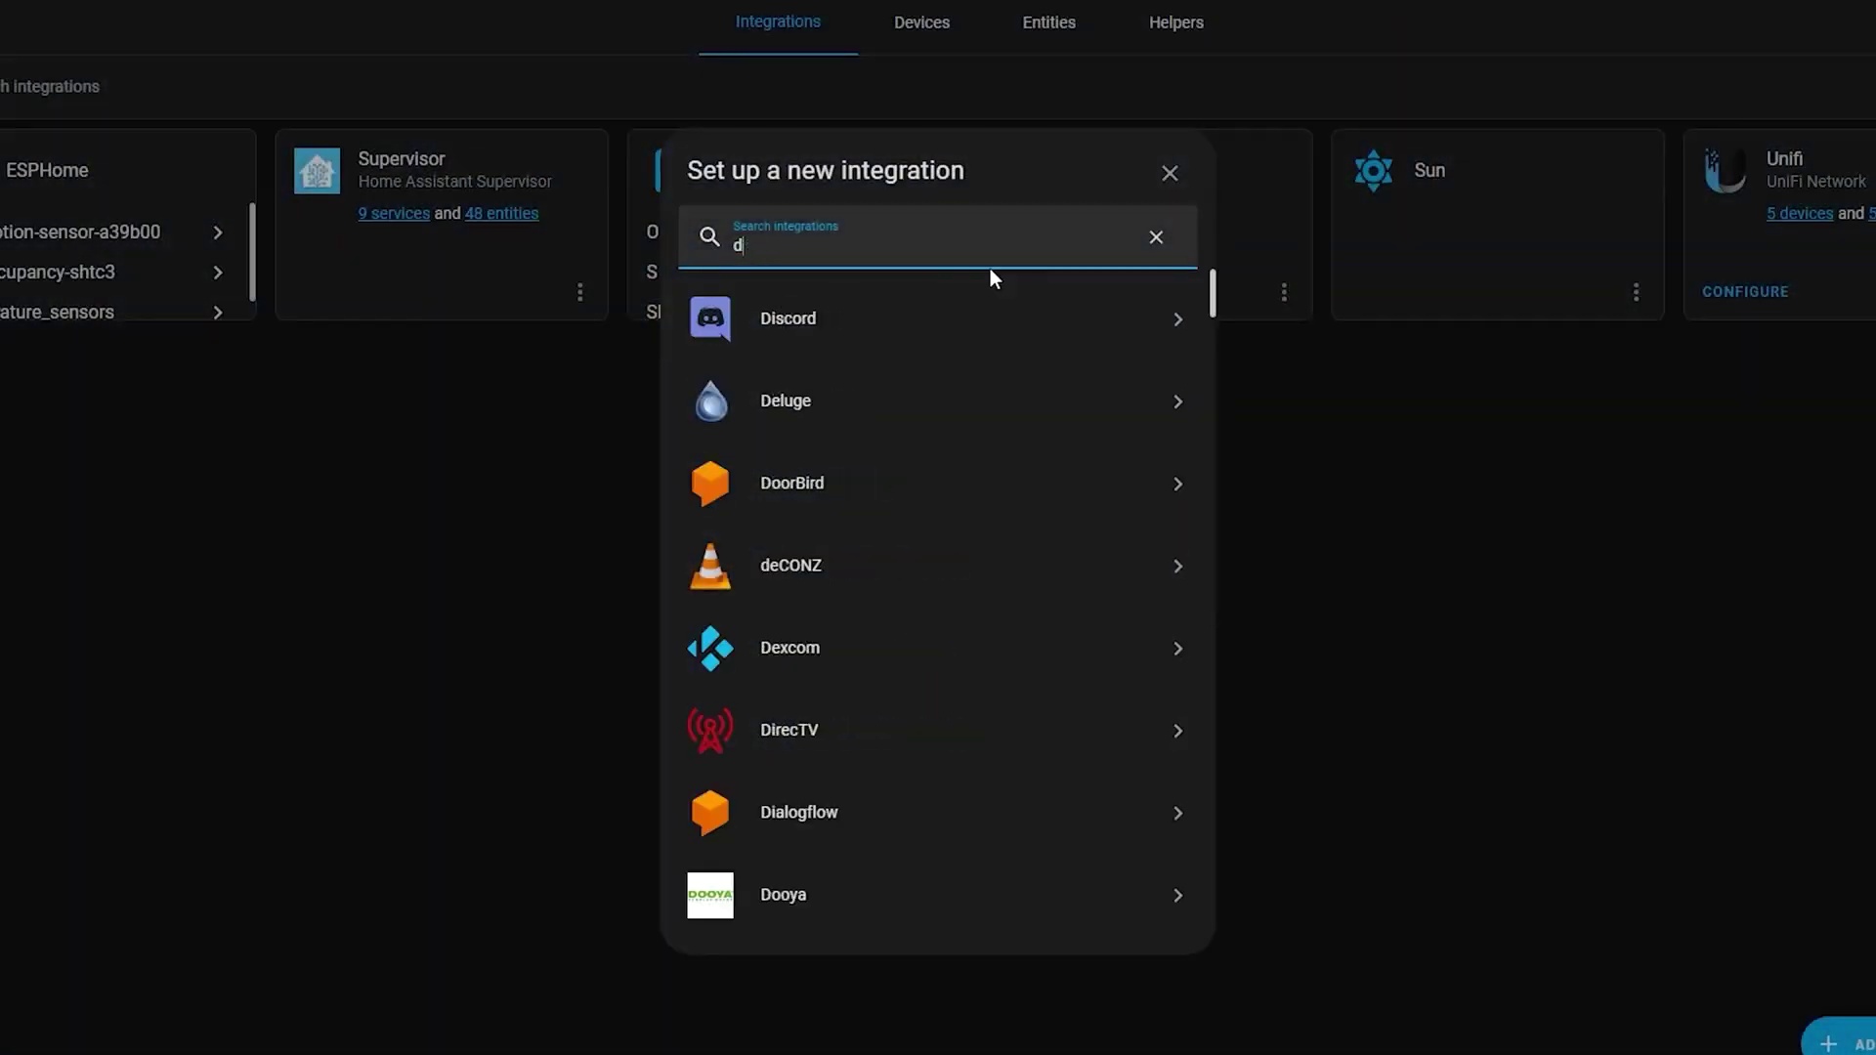
{"action": "type", "text": "google"}
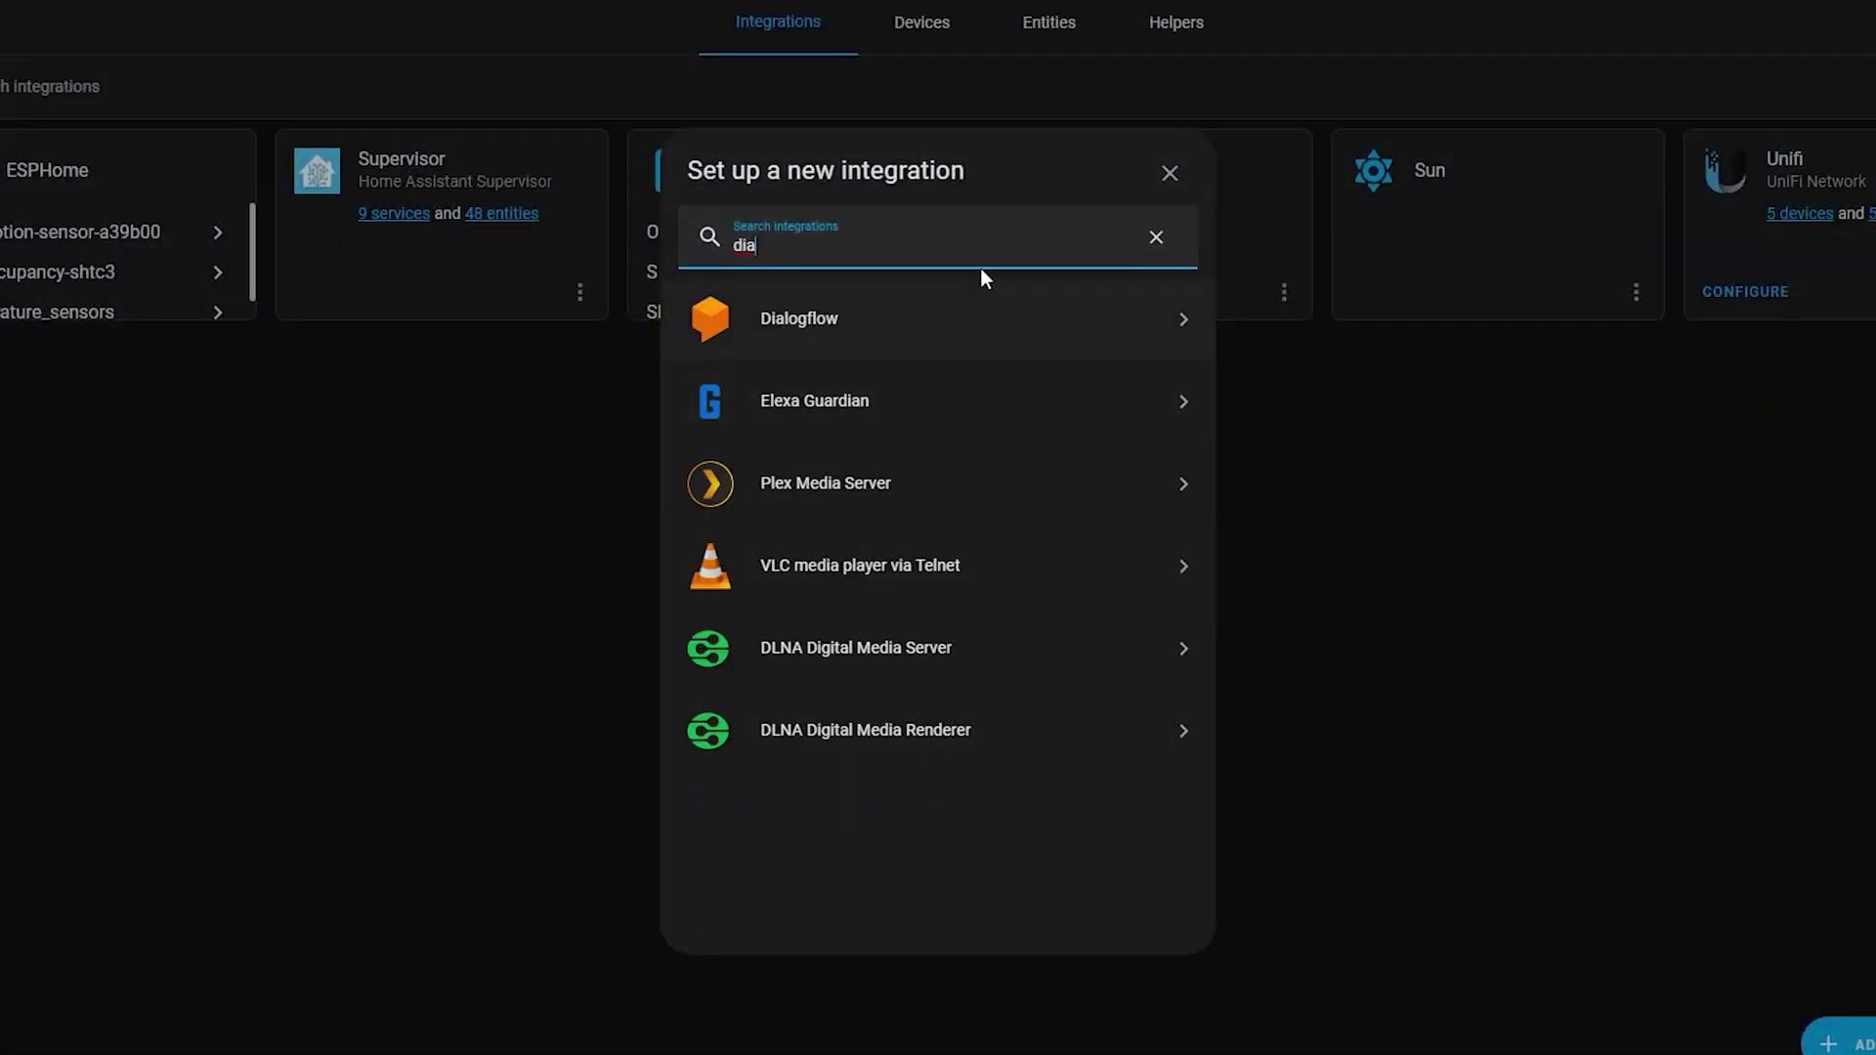
{"action": "key", "text": "BackSpace"}
{"action": "key", "text": "BackSpace"}
{"action": "key", "text": "BackSpace"}
{"action": "type", "text": "google"}
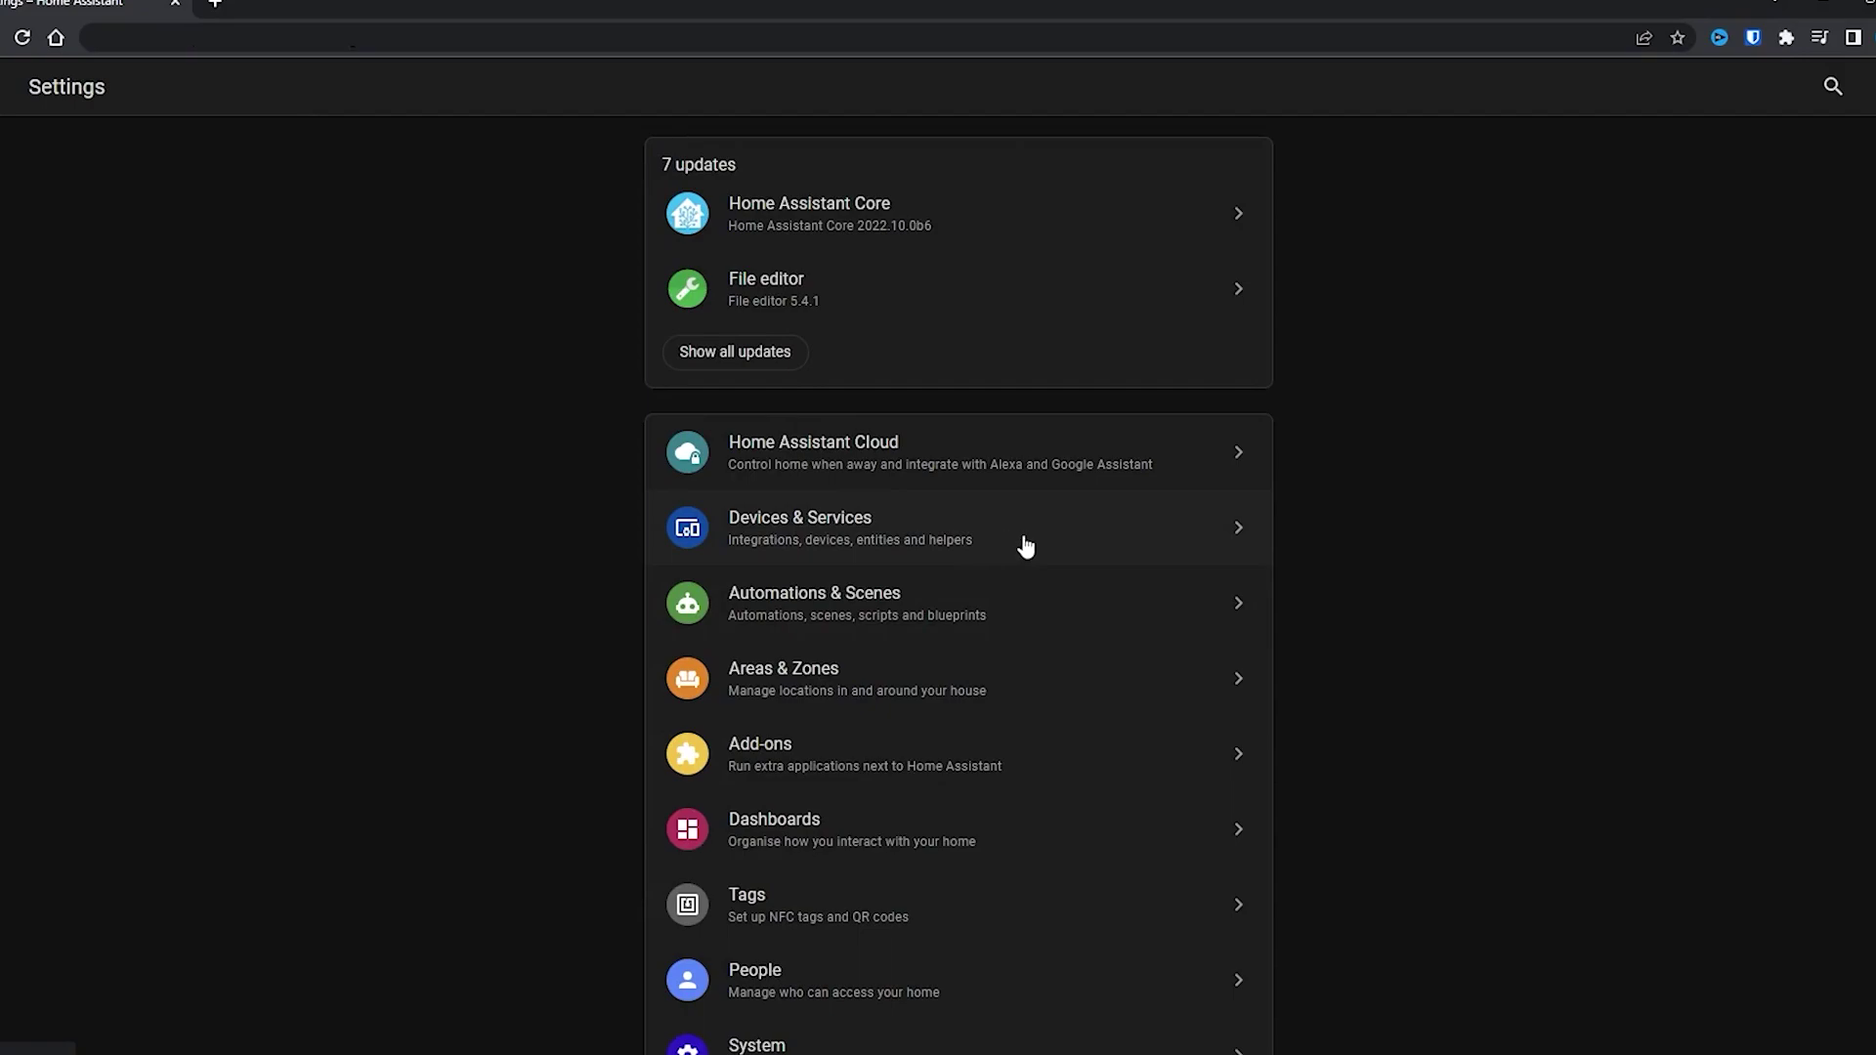
From Devices & Services, add an integration, search 'goog' and list the Google brand's integrations
{"action": "left_click", "coordinate": [1025, 545]}
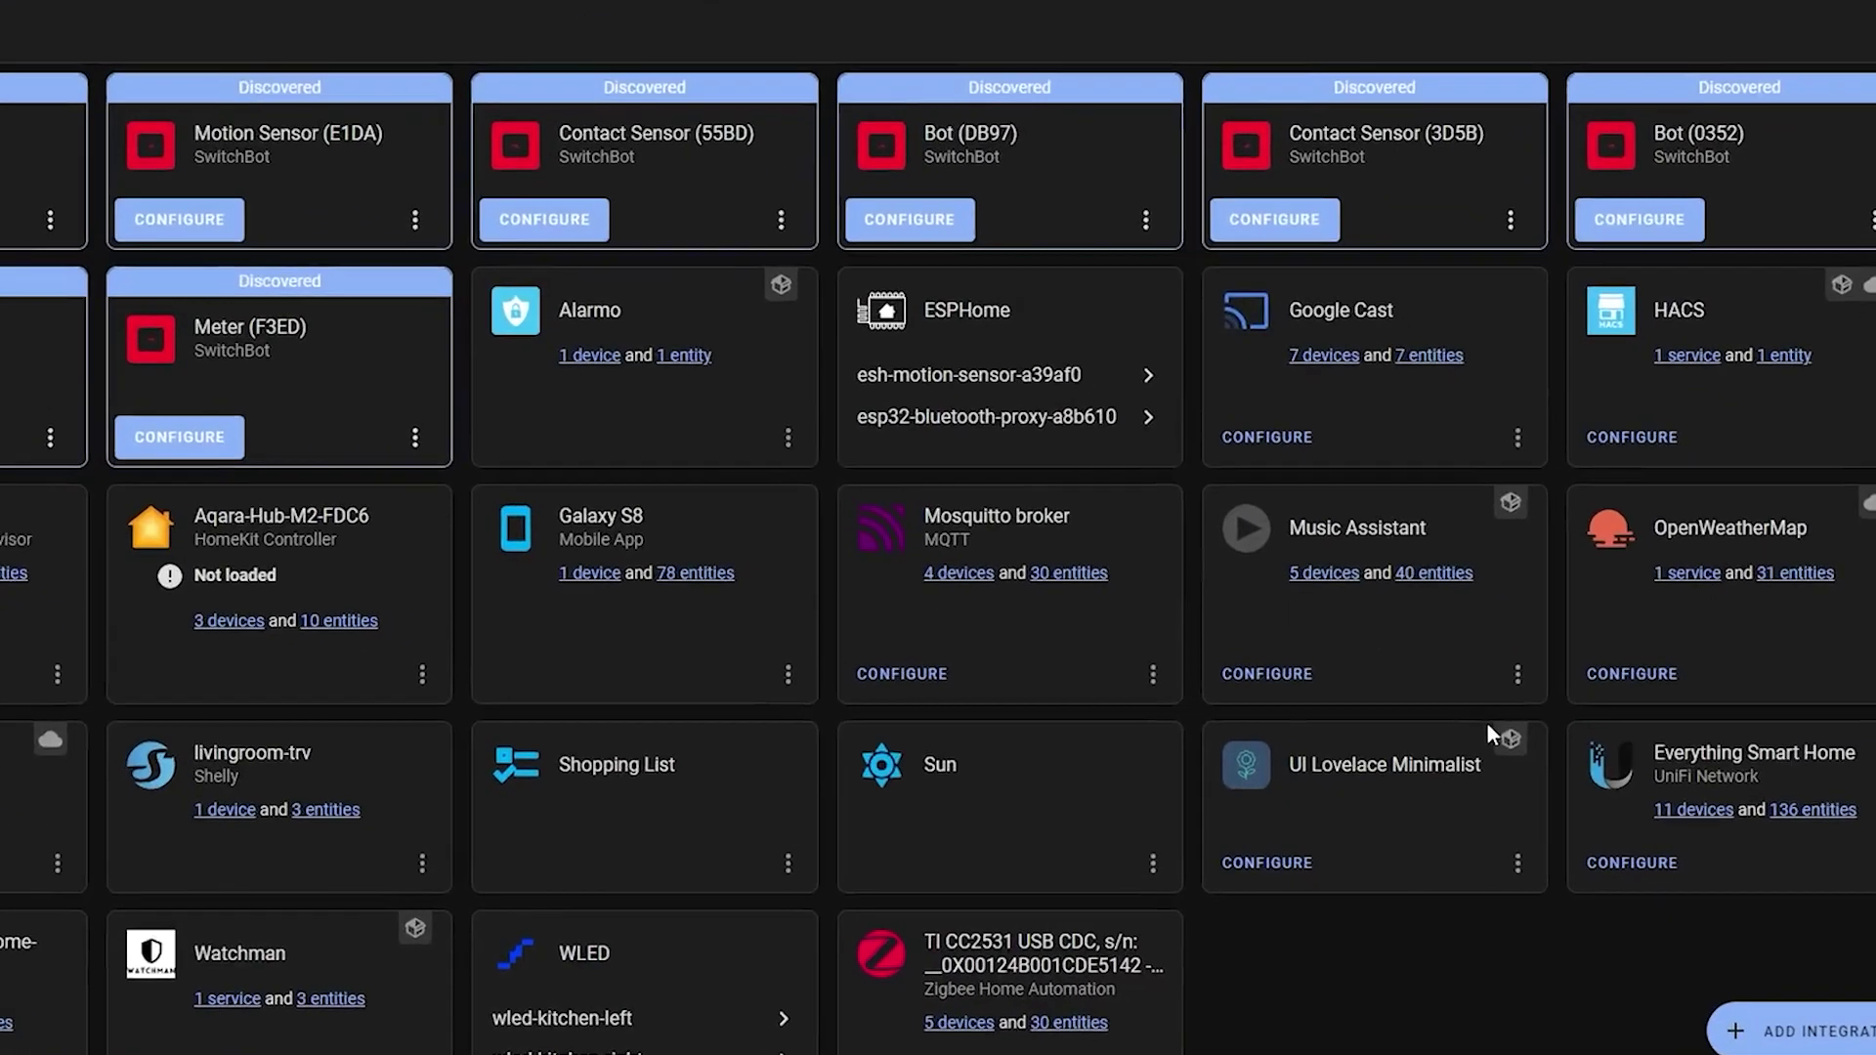
{"action": "left_click", "coordinate": [1798, 1032]}
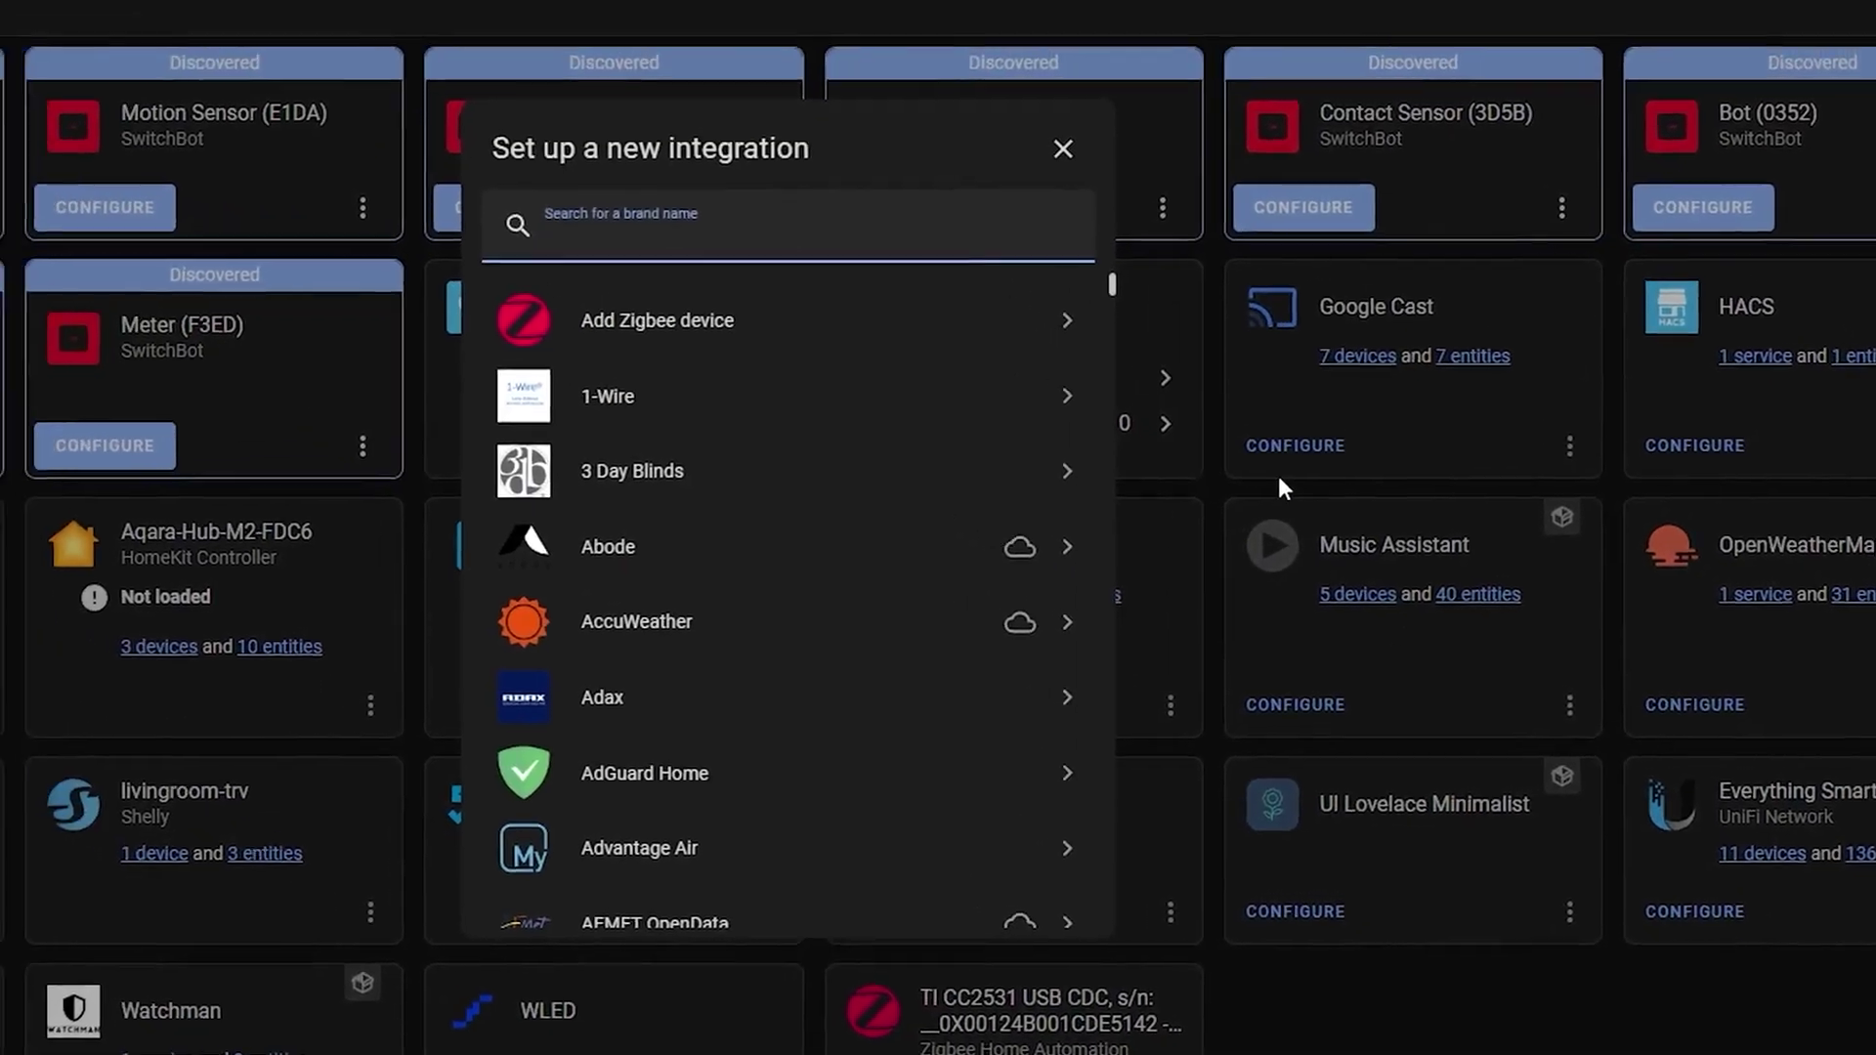
{"action": "type", "text": "g"}
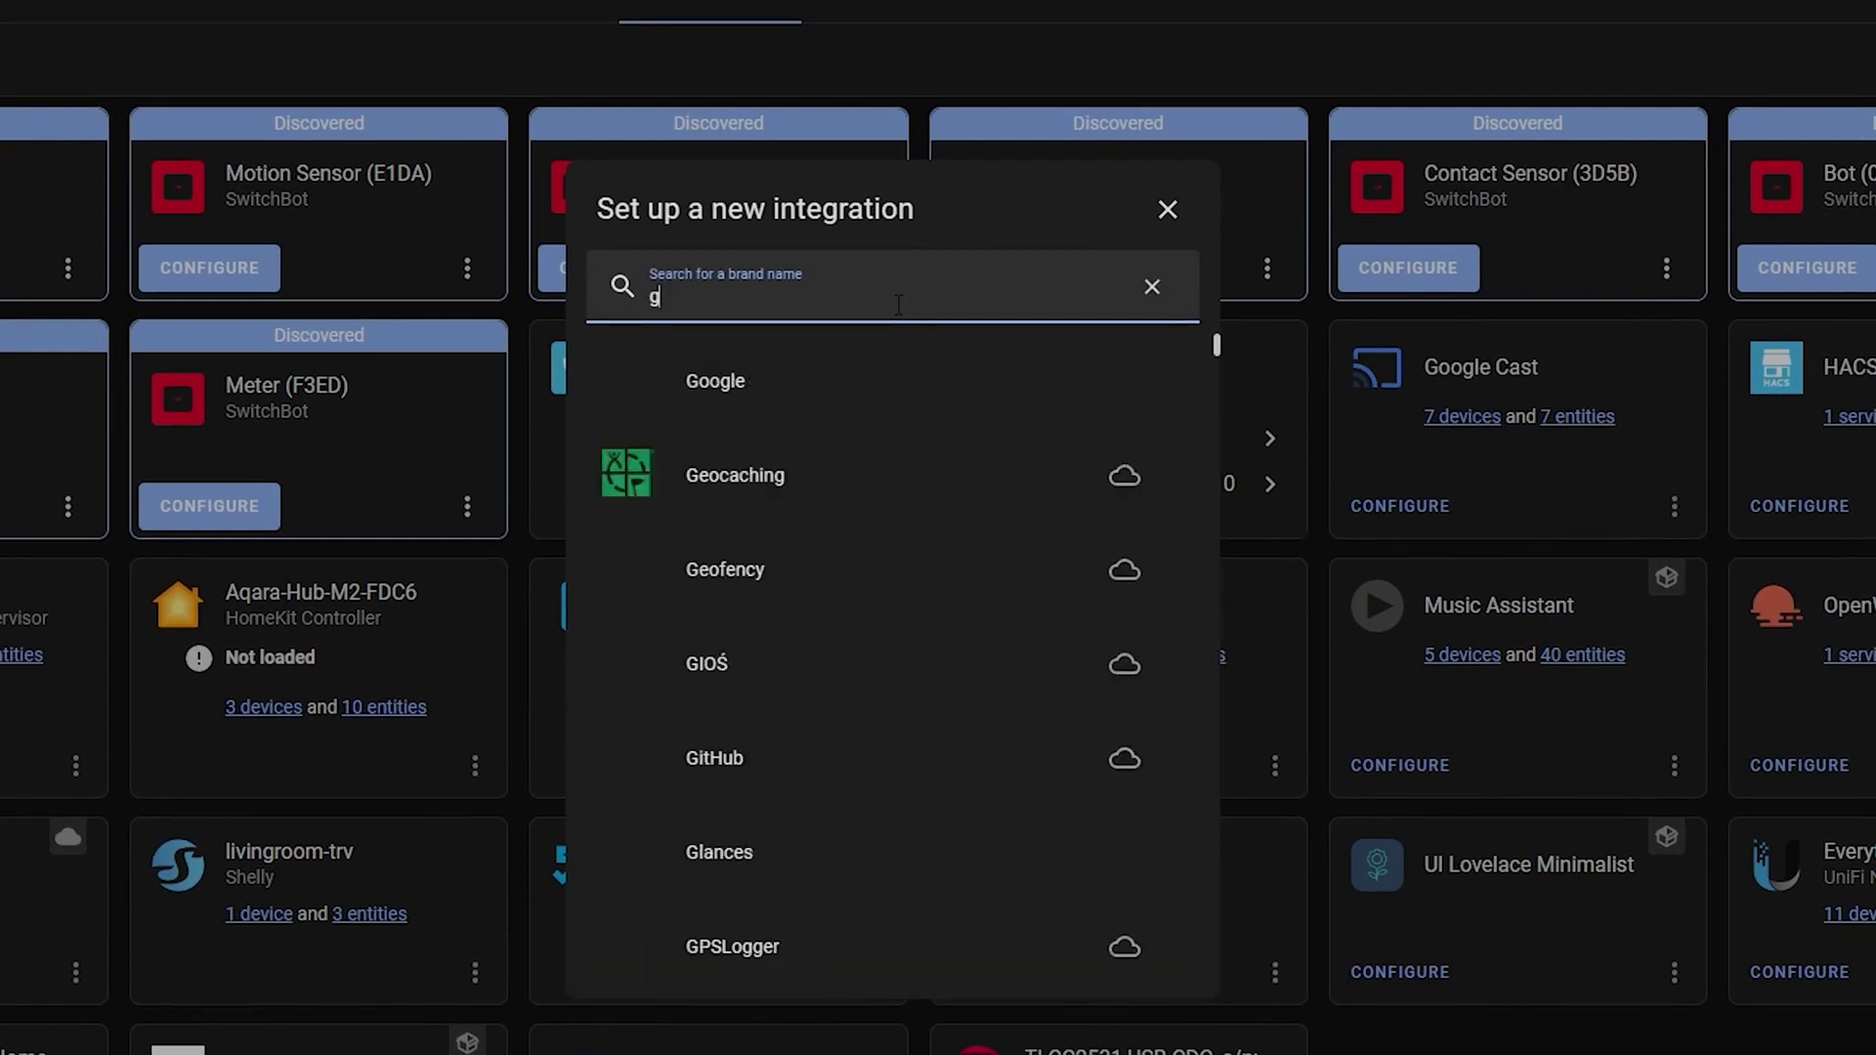
{"action": "type", "text": "oogle"}
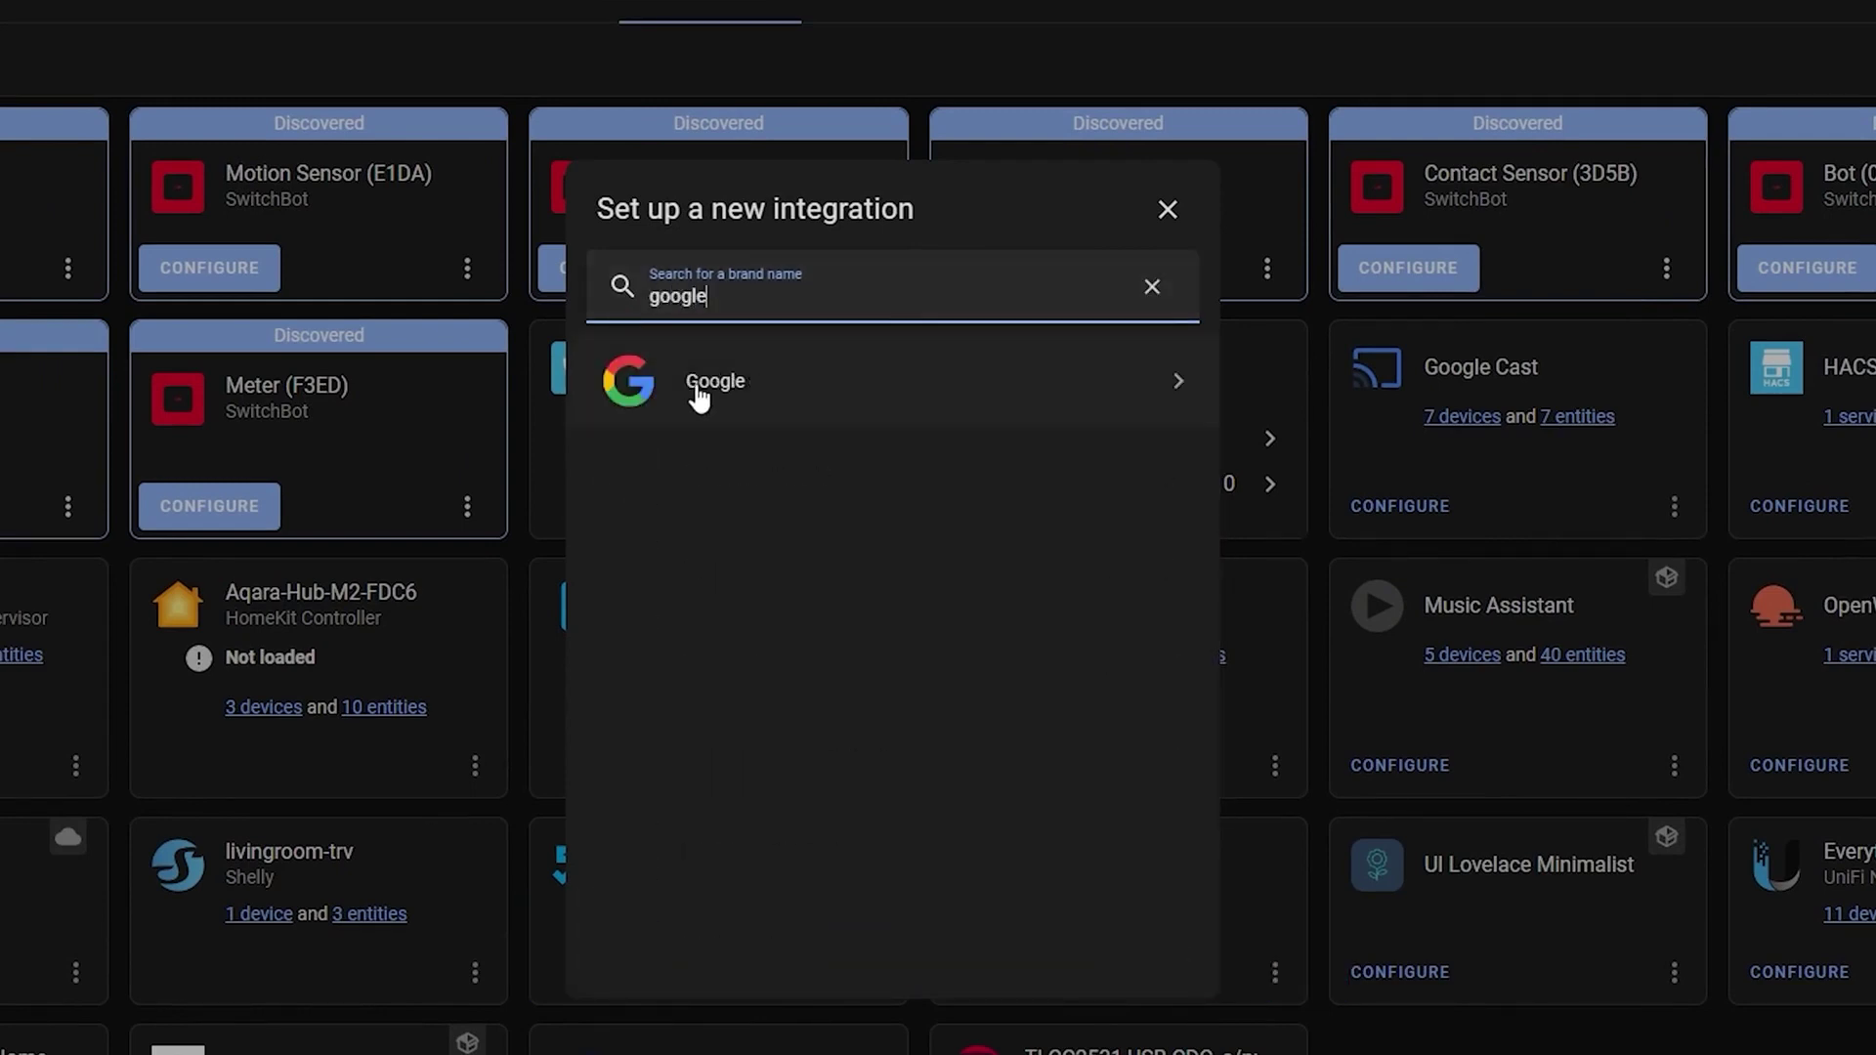
{"action": "left_click", "coordinate": [782, 393]}
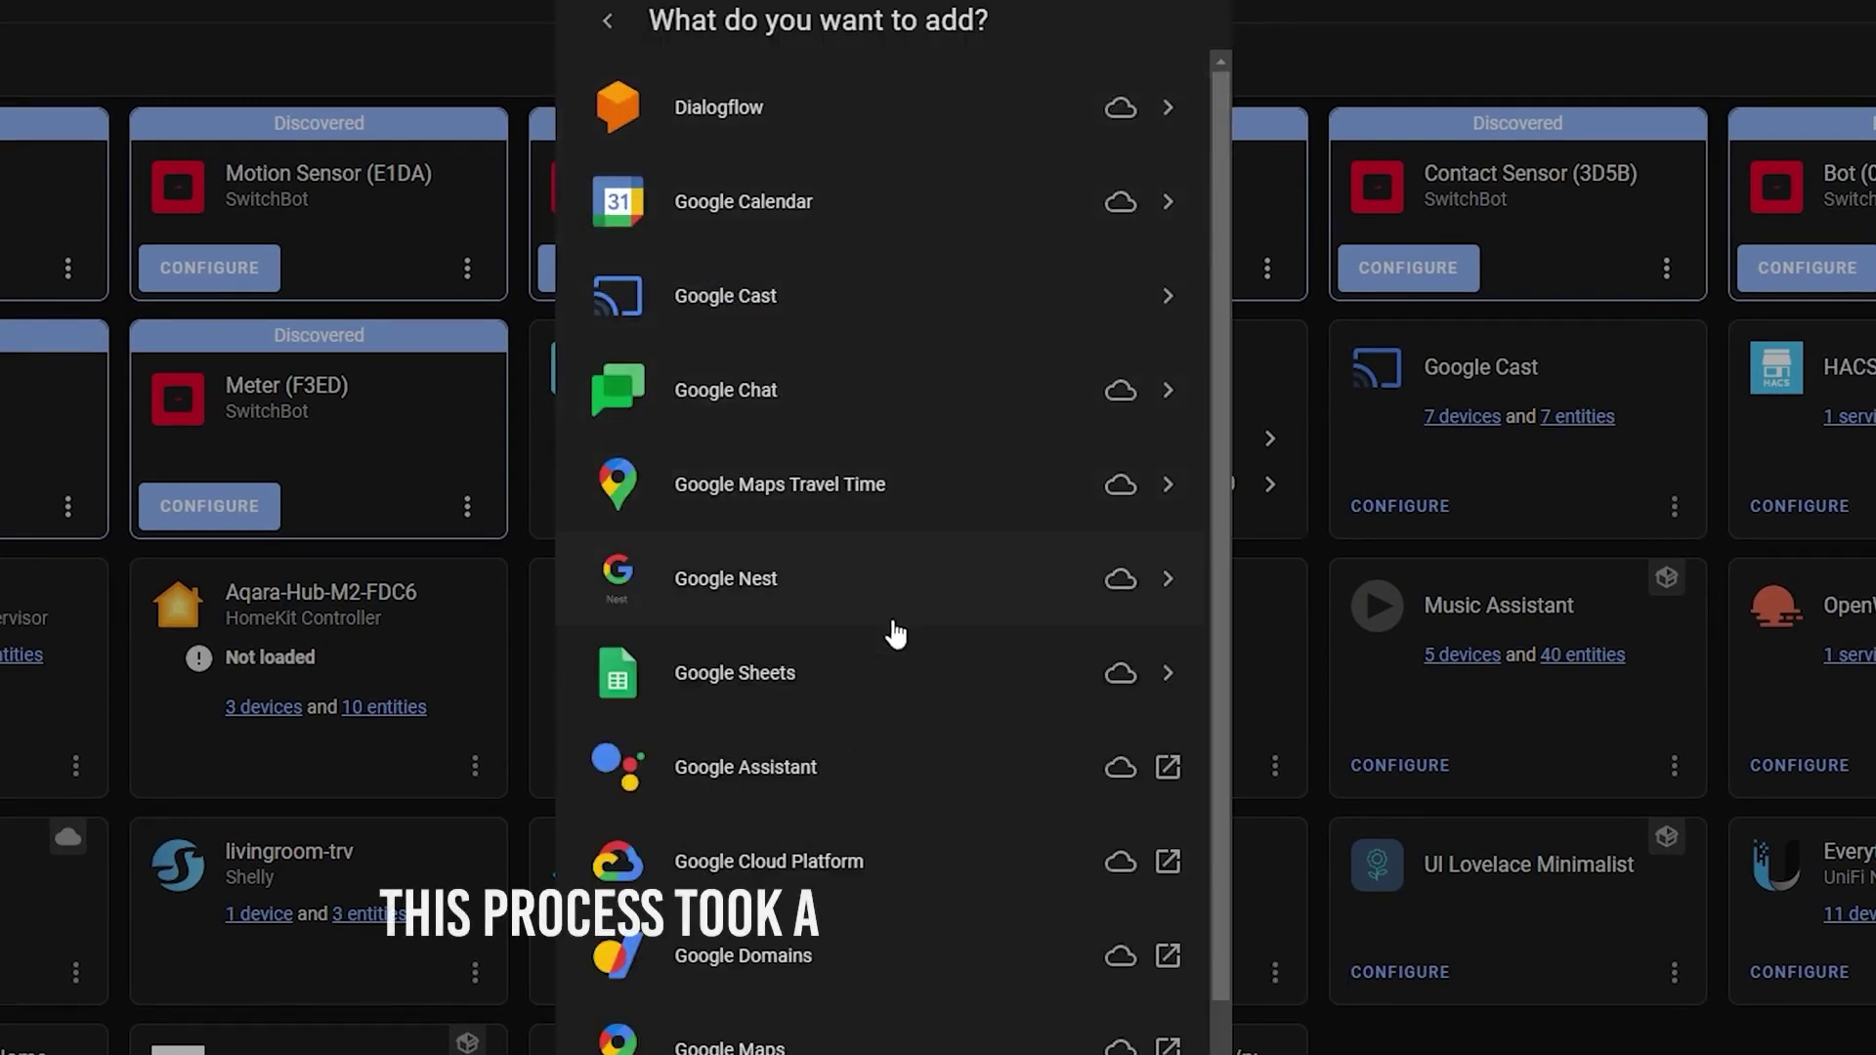
{"action": "scroll", "coordinate": [898, 866], "scroll_direction": "down", "scroll_amount": 2}
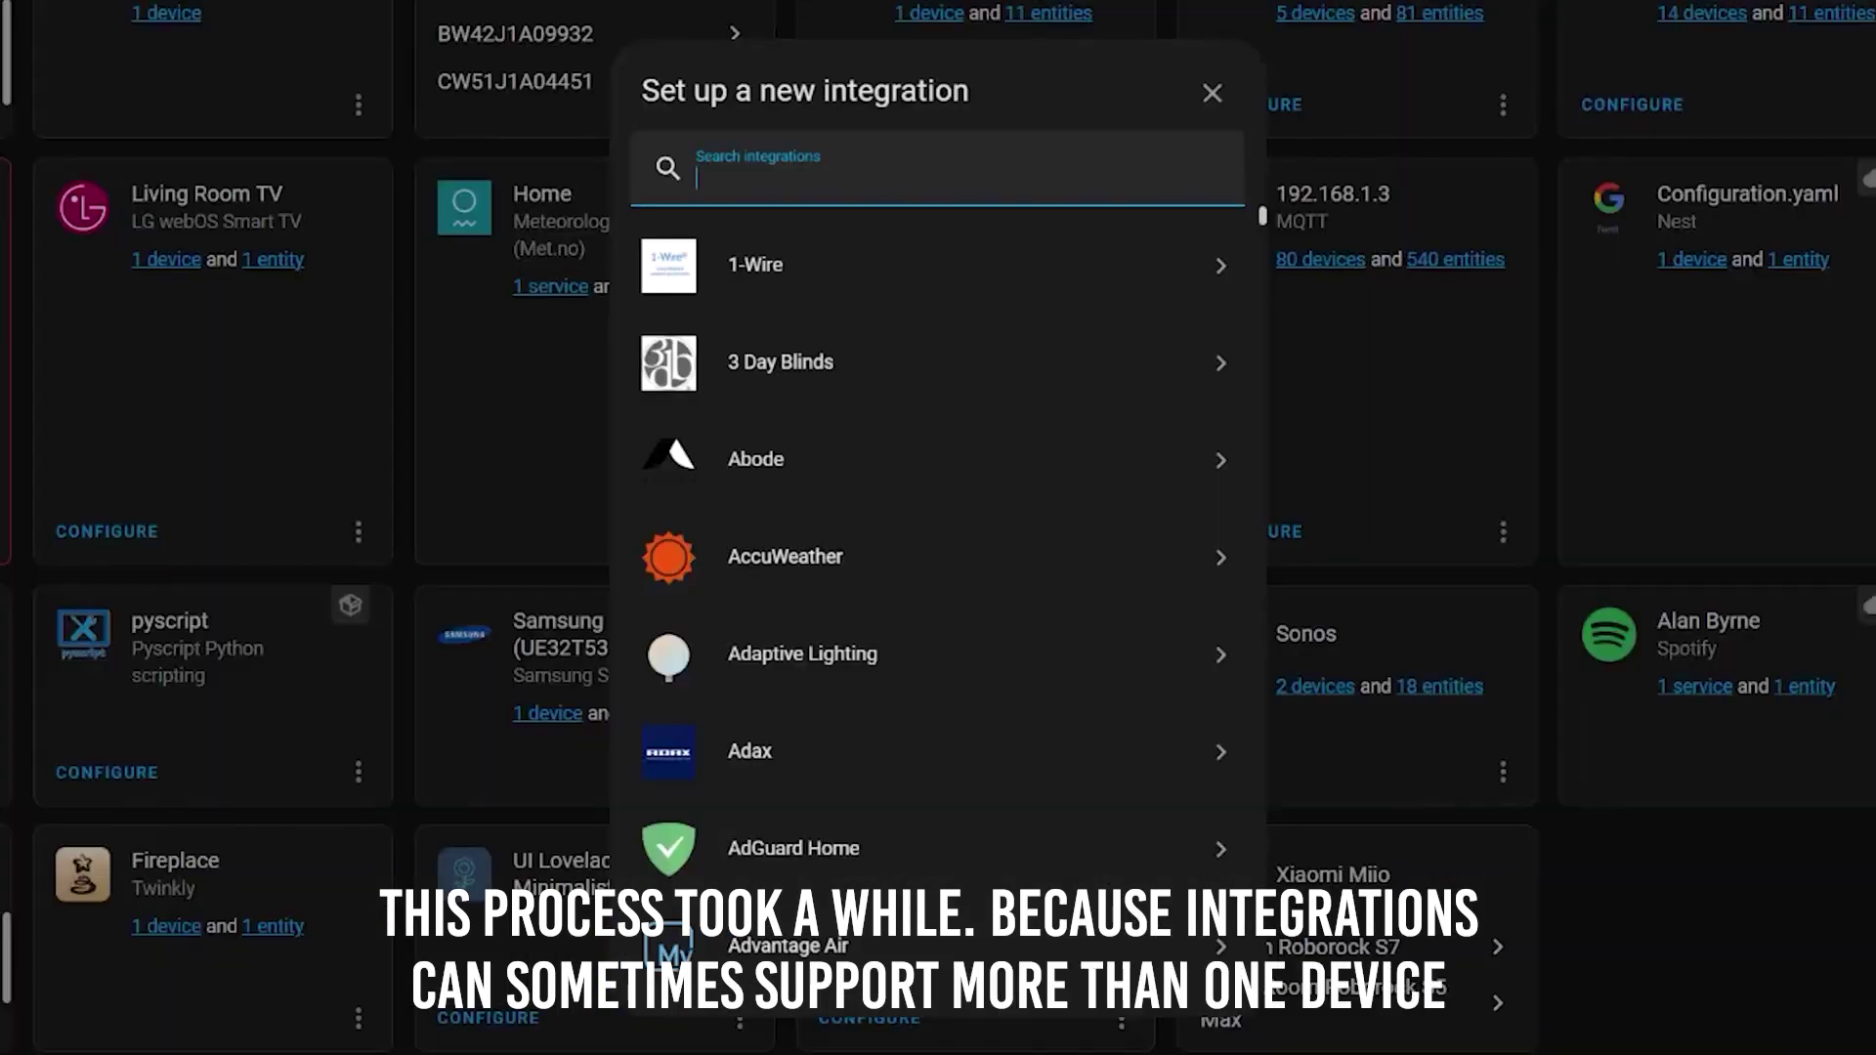
Search 'p', browse the Philips brand, and try Signal Messenger and Dialogflow
{"action": "type", "text": "philips"}
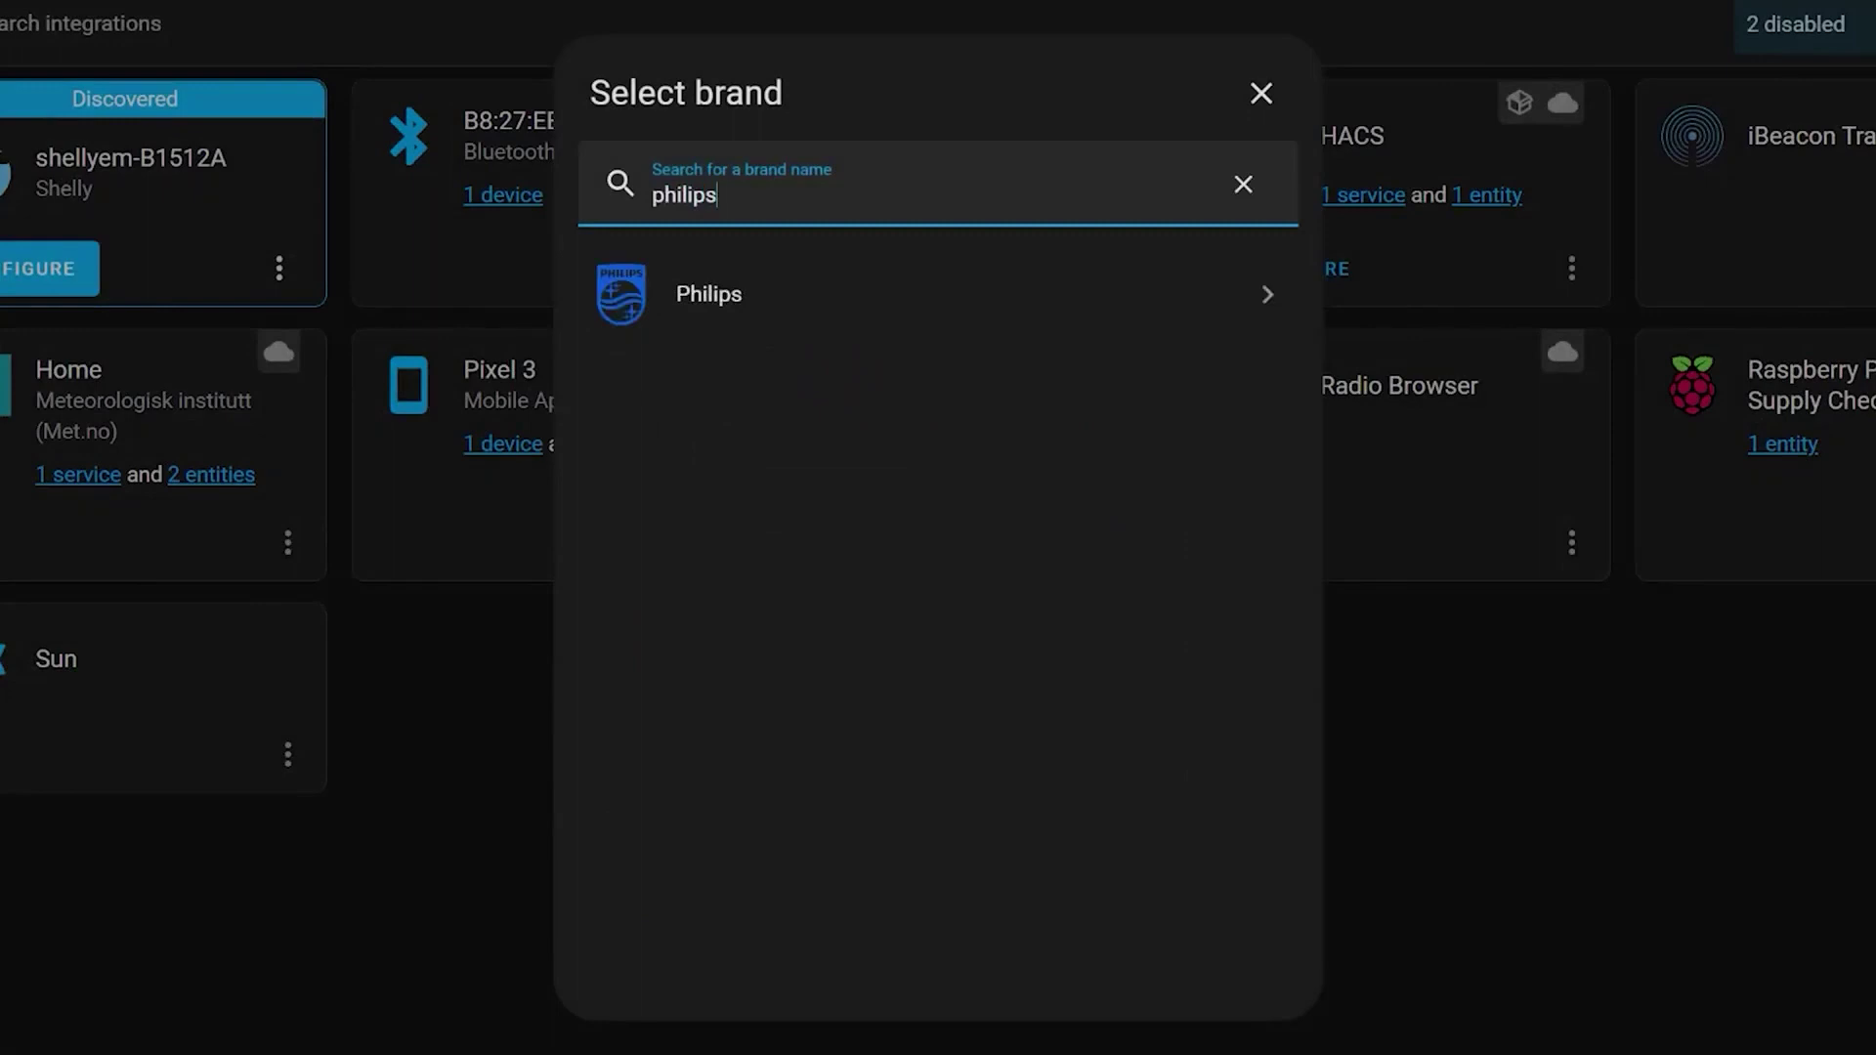
{"action": "left_click", "coordinate": [709, 306]}
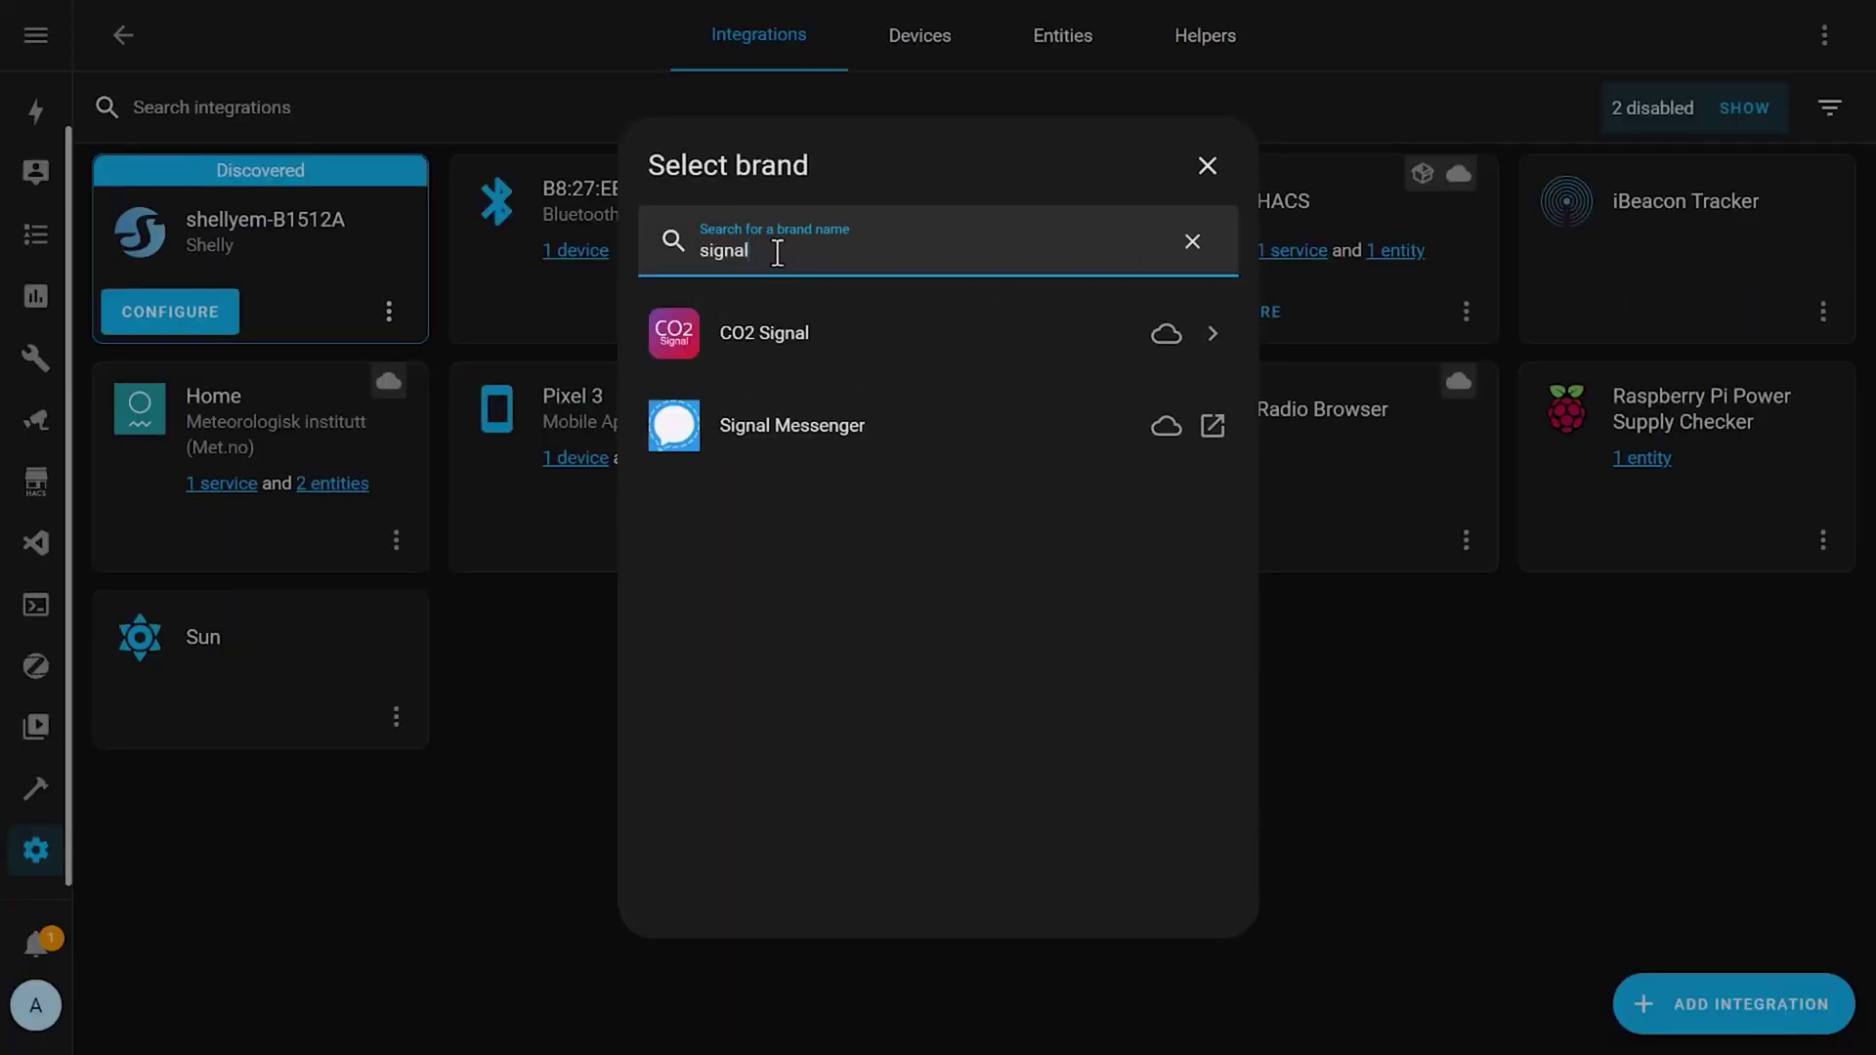
{"action": "left_click", "coordinate": [791, 443]}
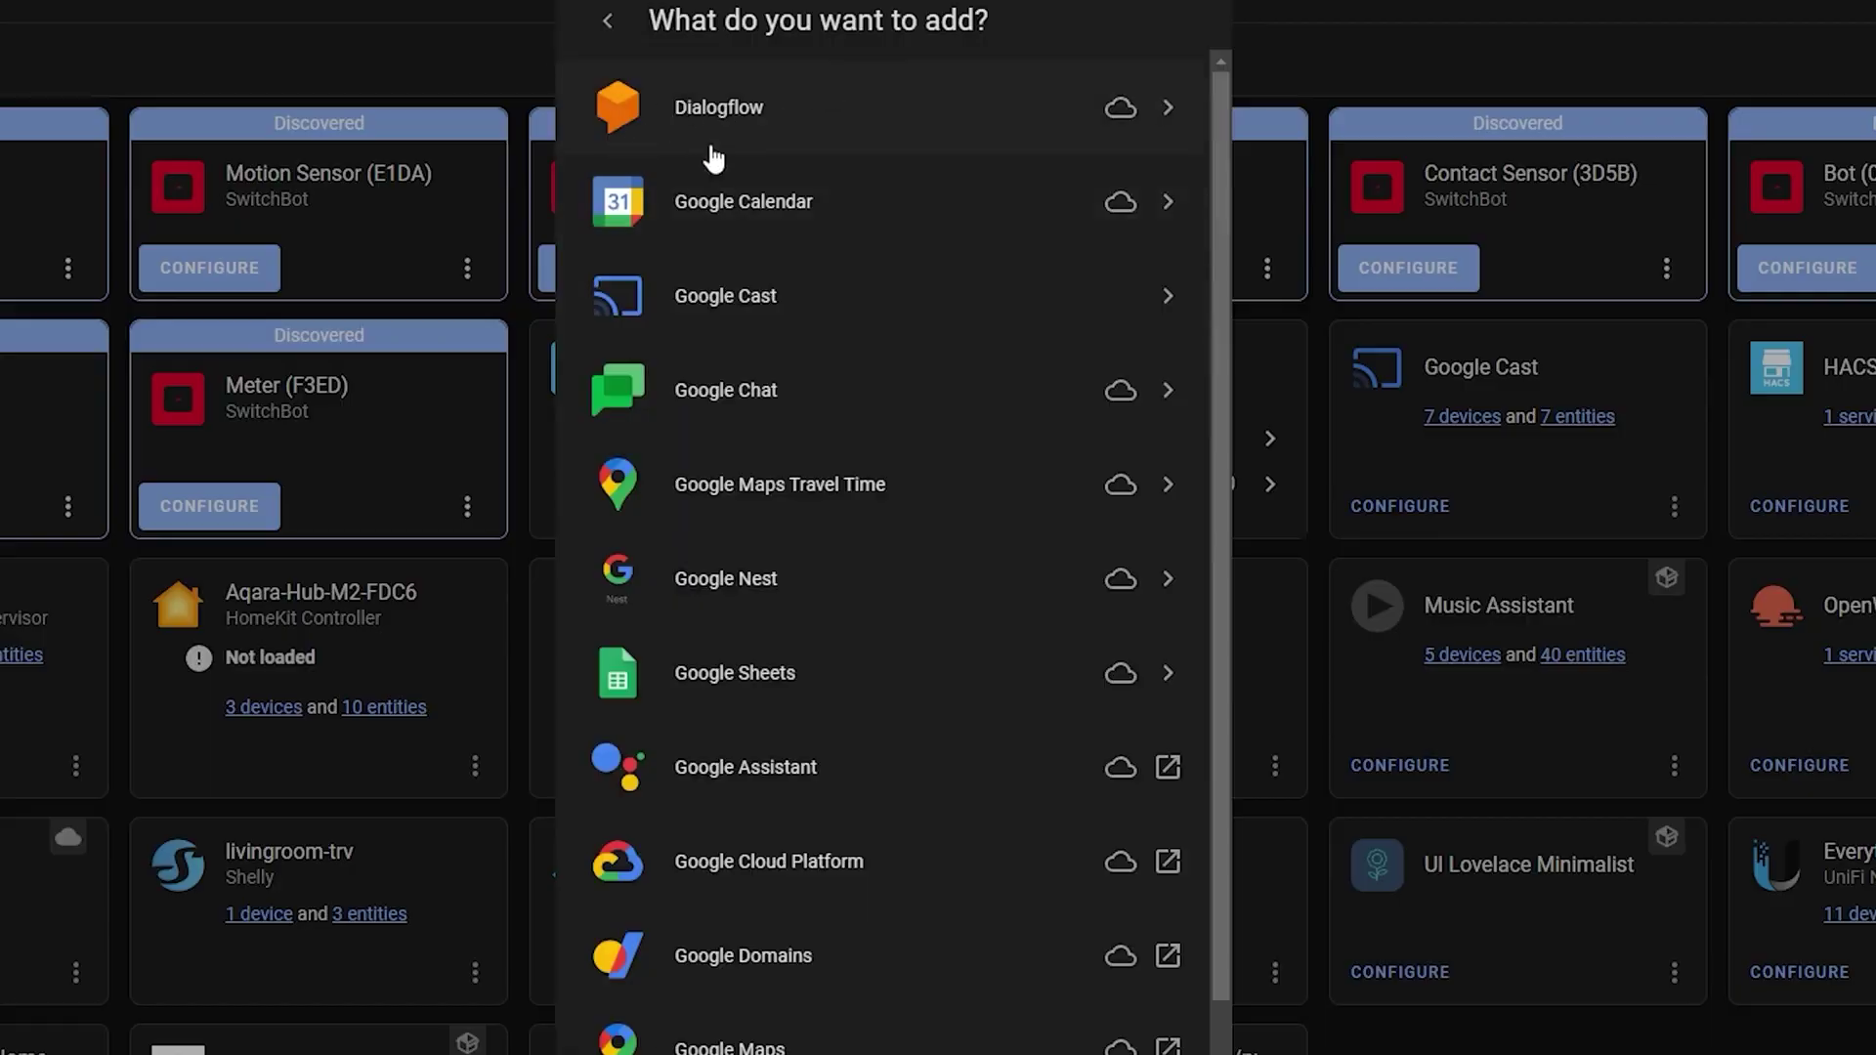
{"action": "left_click", "coordinate": [801, 142]}
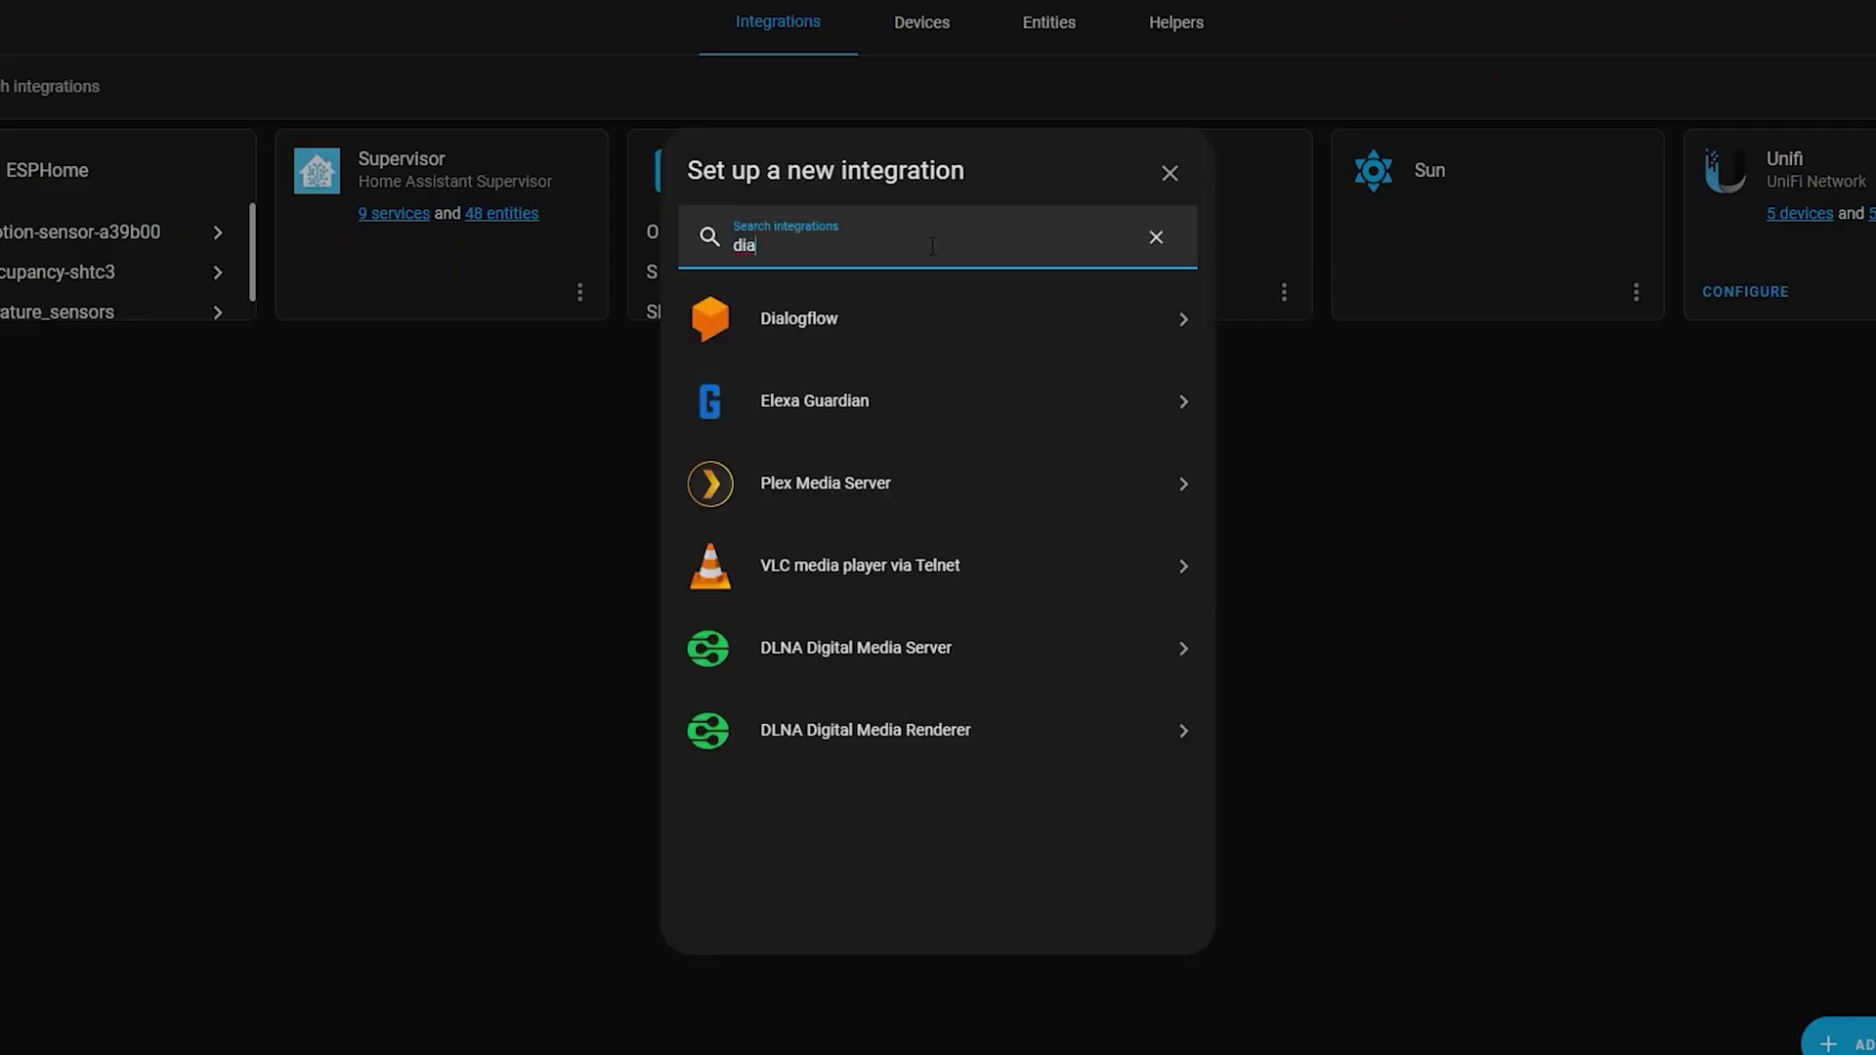
From Devices & Services, start a new integration, search 'g' and list Google's integrations
{"action": "key", "text": "BackSpace"}
{"action": "key", "text": "BackSpace"}
{"action": "key", "text": "BackSpace"}
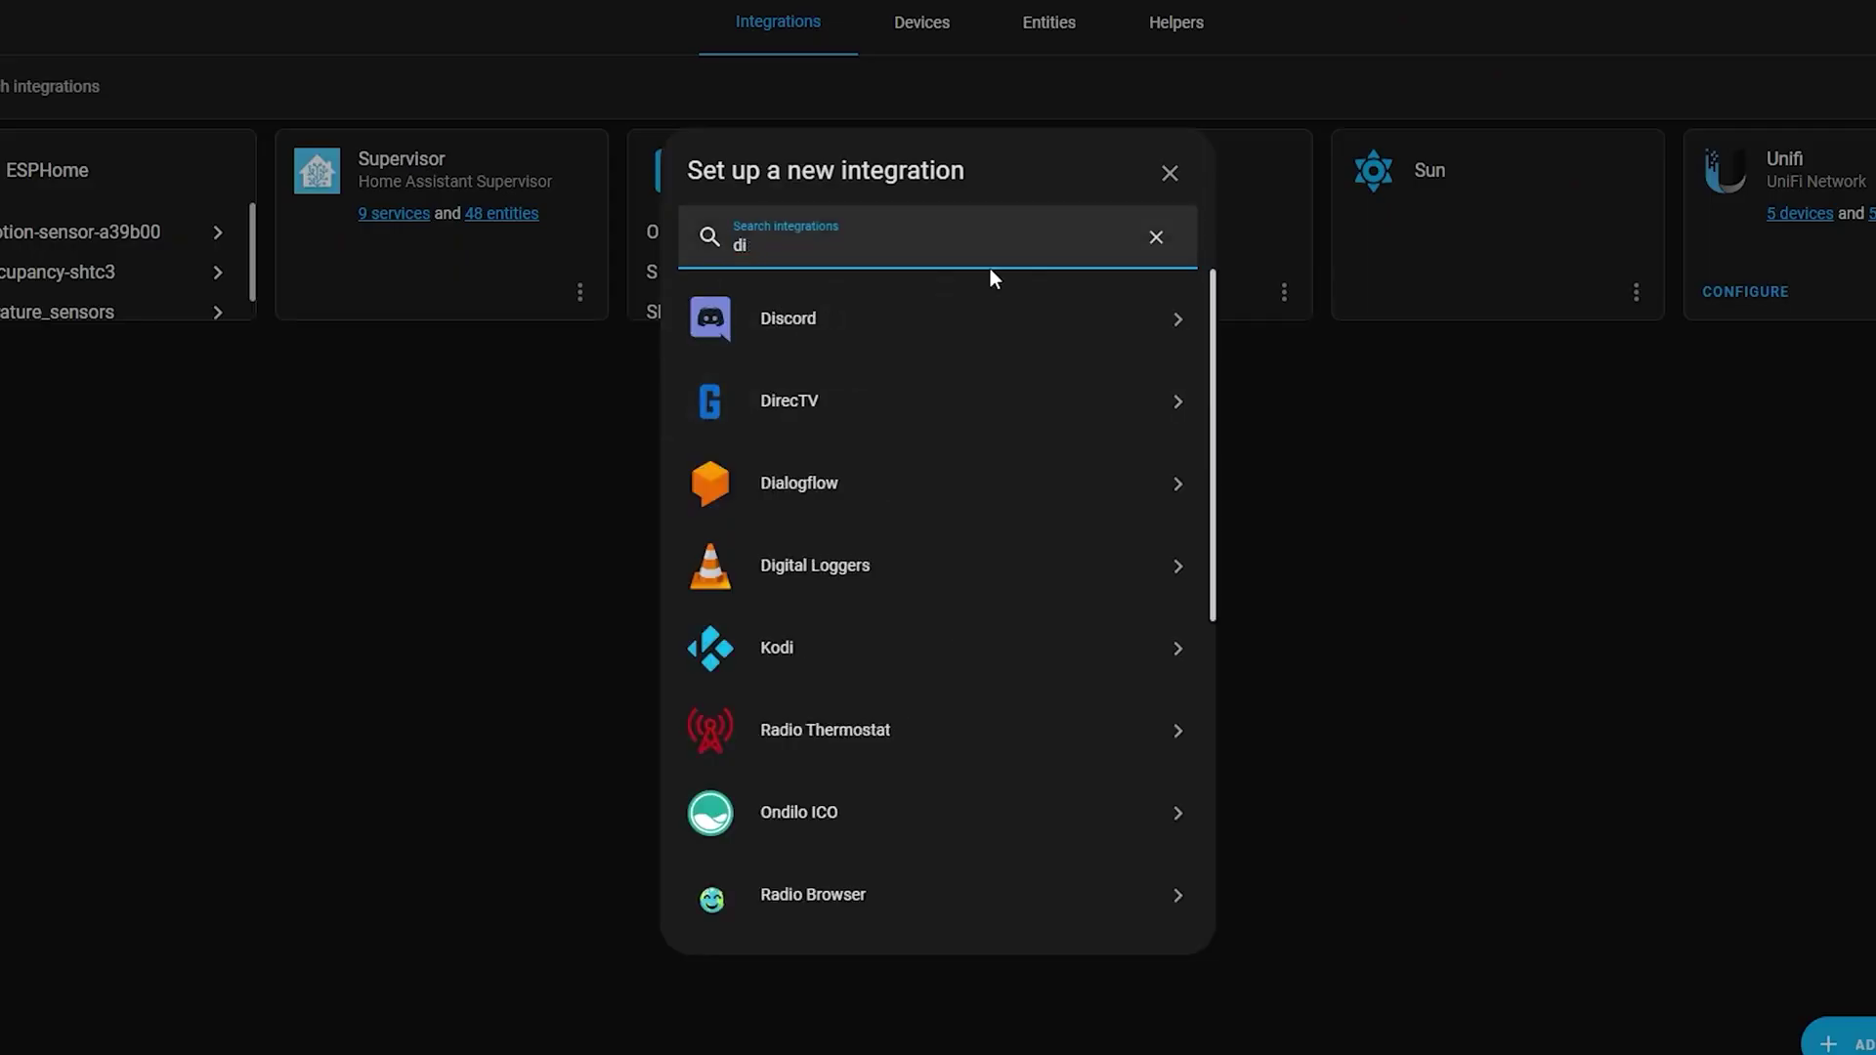
{"action": "type", "text": "google"}
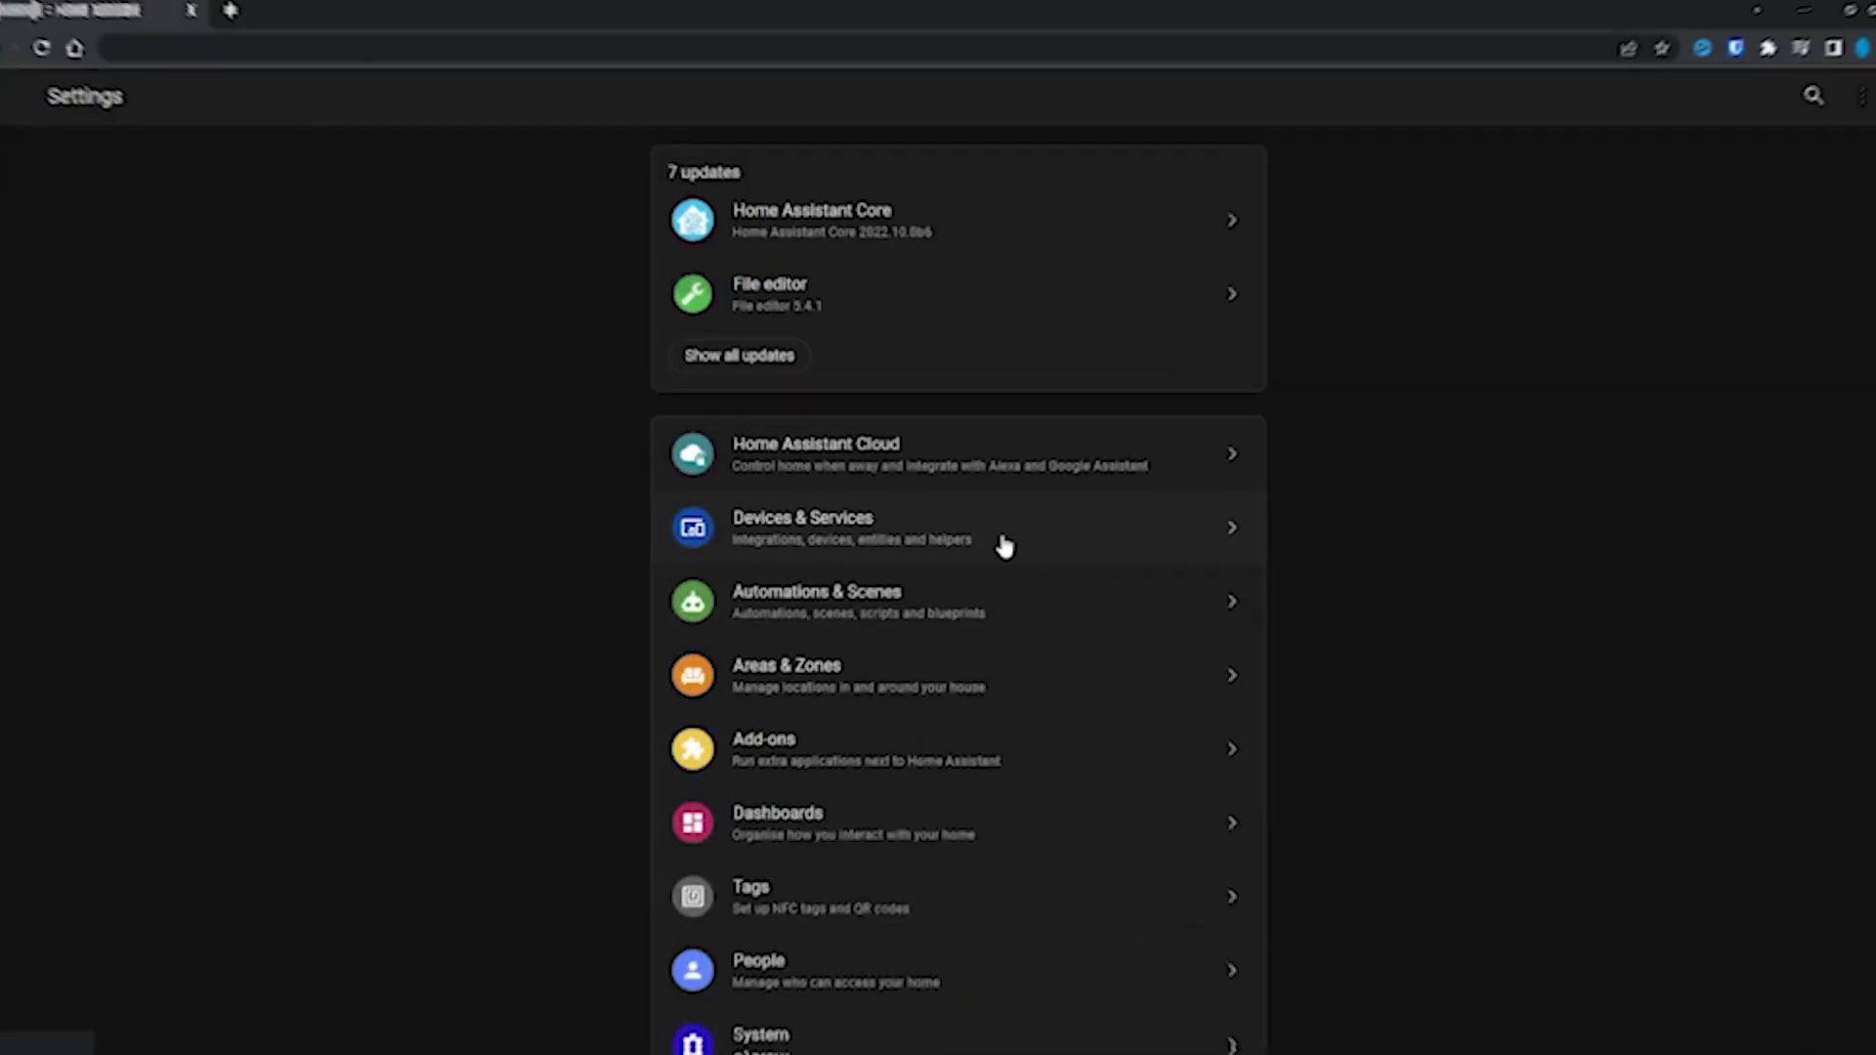
{"action": "left_click", "coordinate": [1022, 543]}
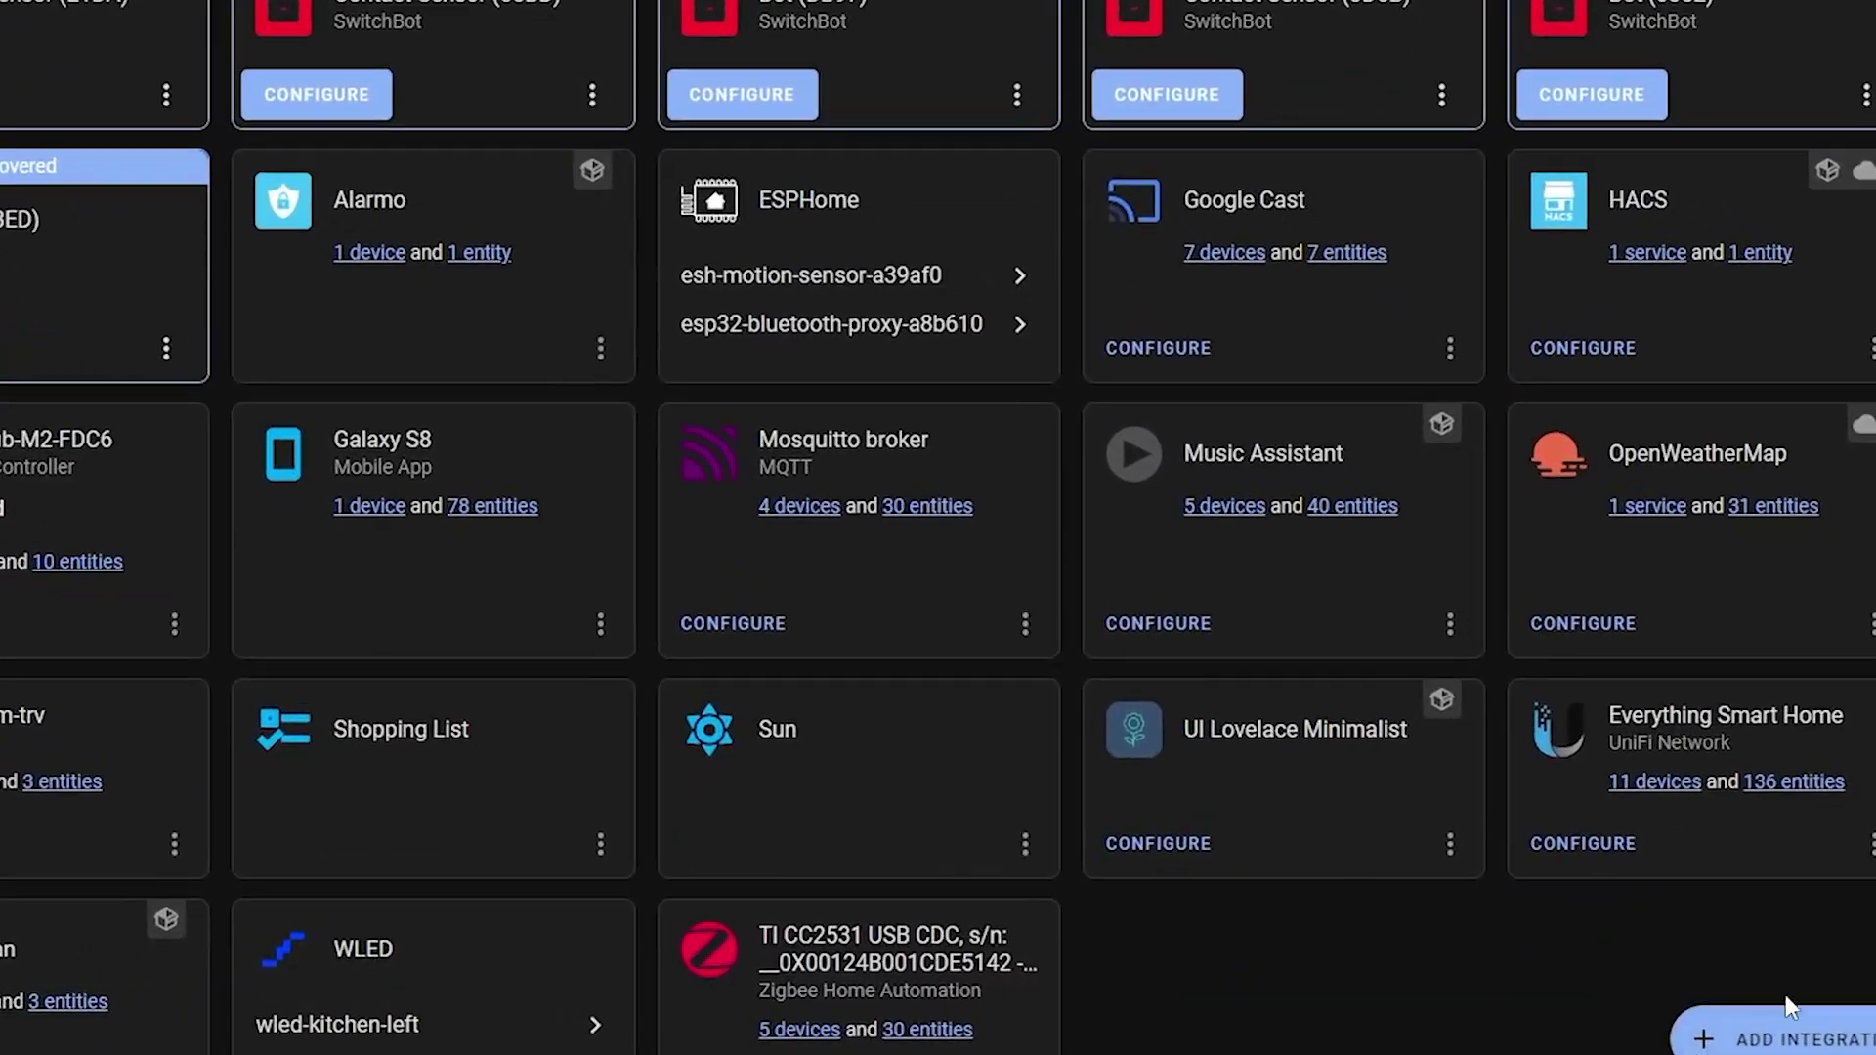
{"action": "left_click", "coordinate": [1774, 1031]}
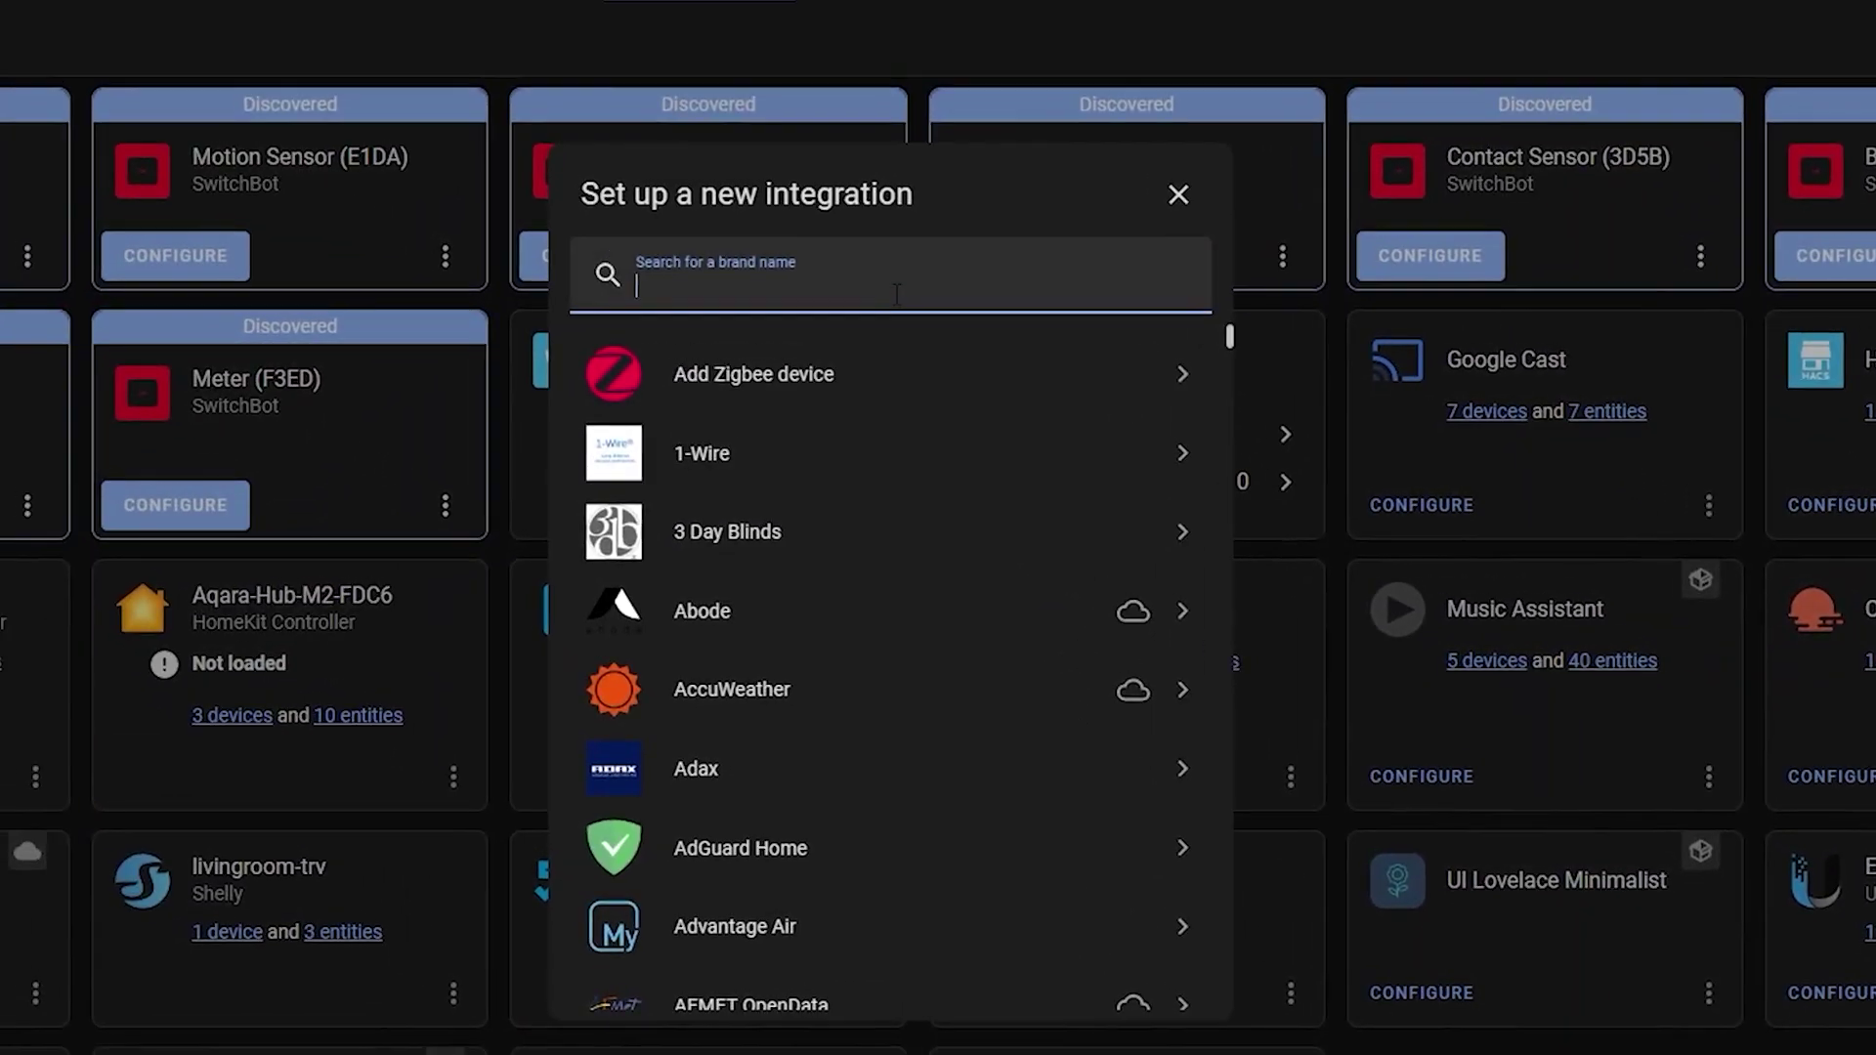
{"action": "type", "text": "google"}
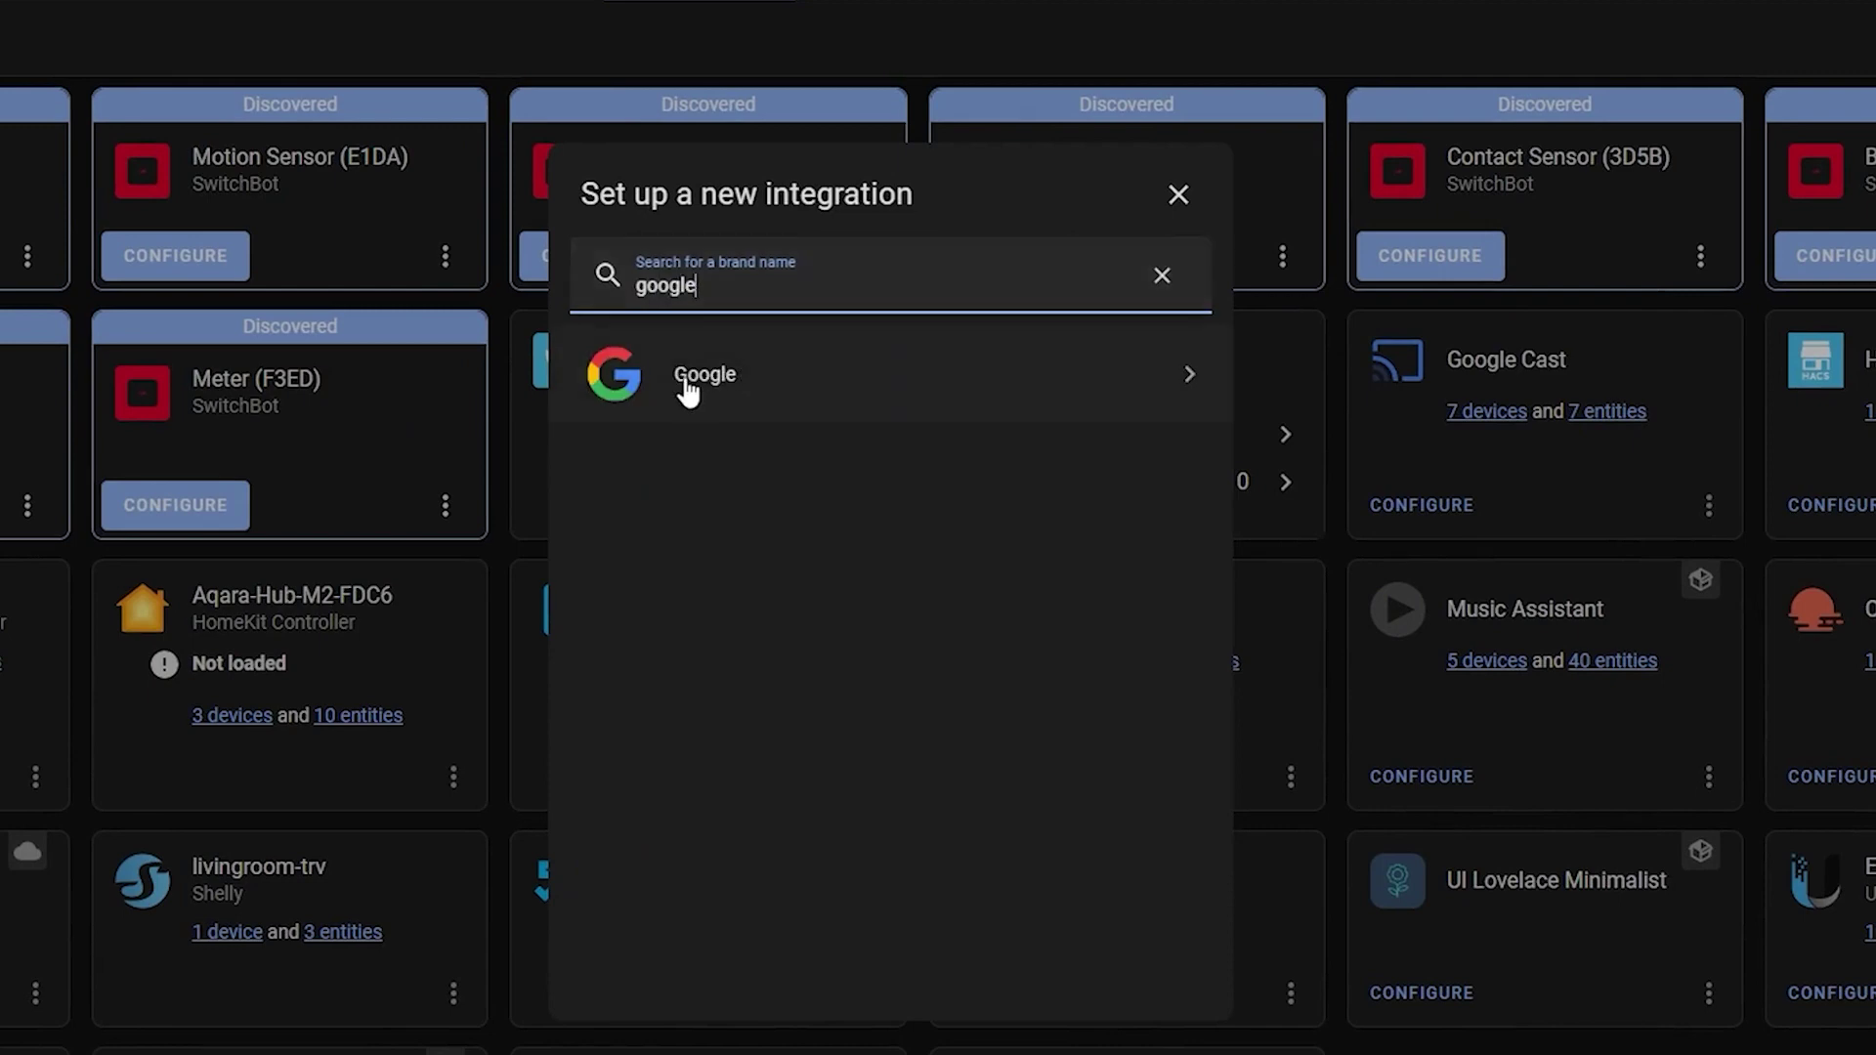
{"action": "left_click", "coordinate": [835, 383]}
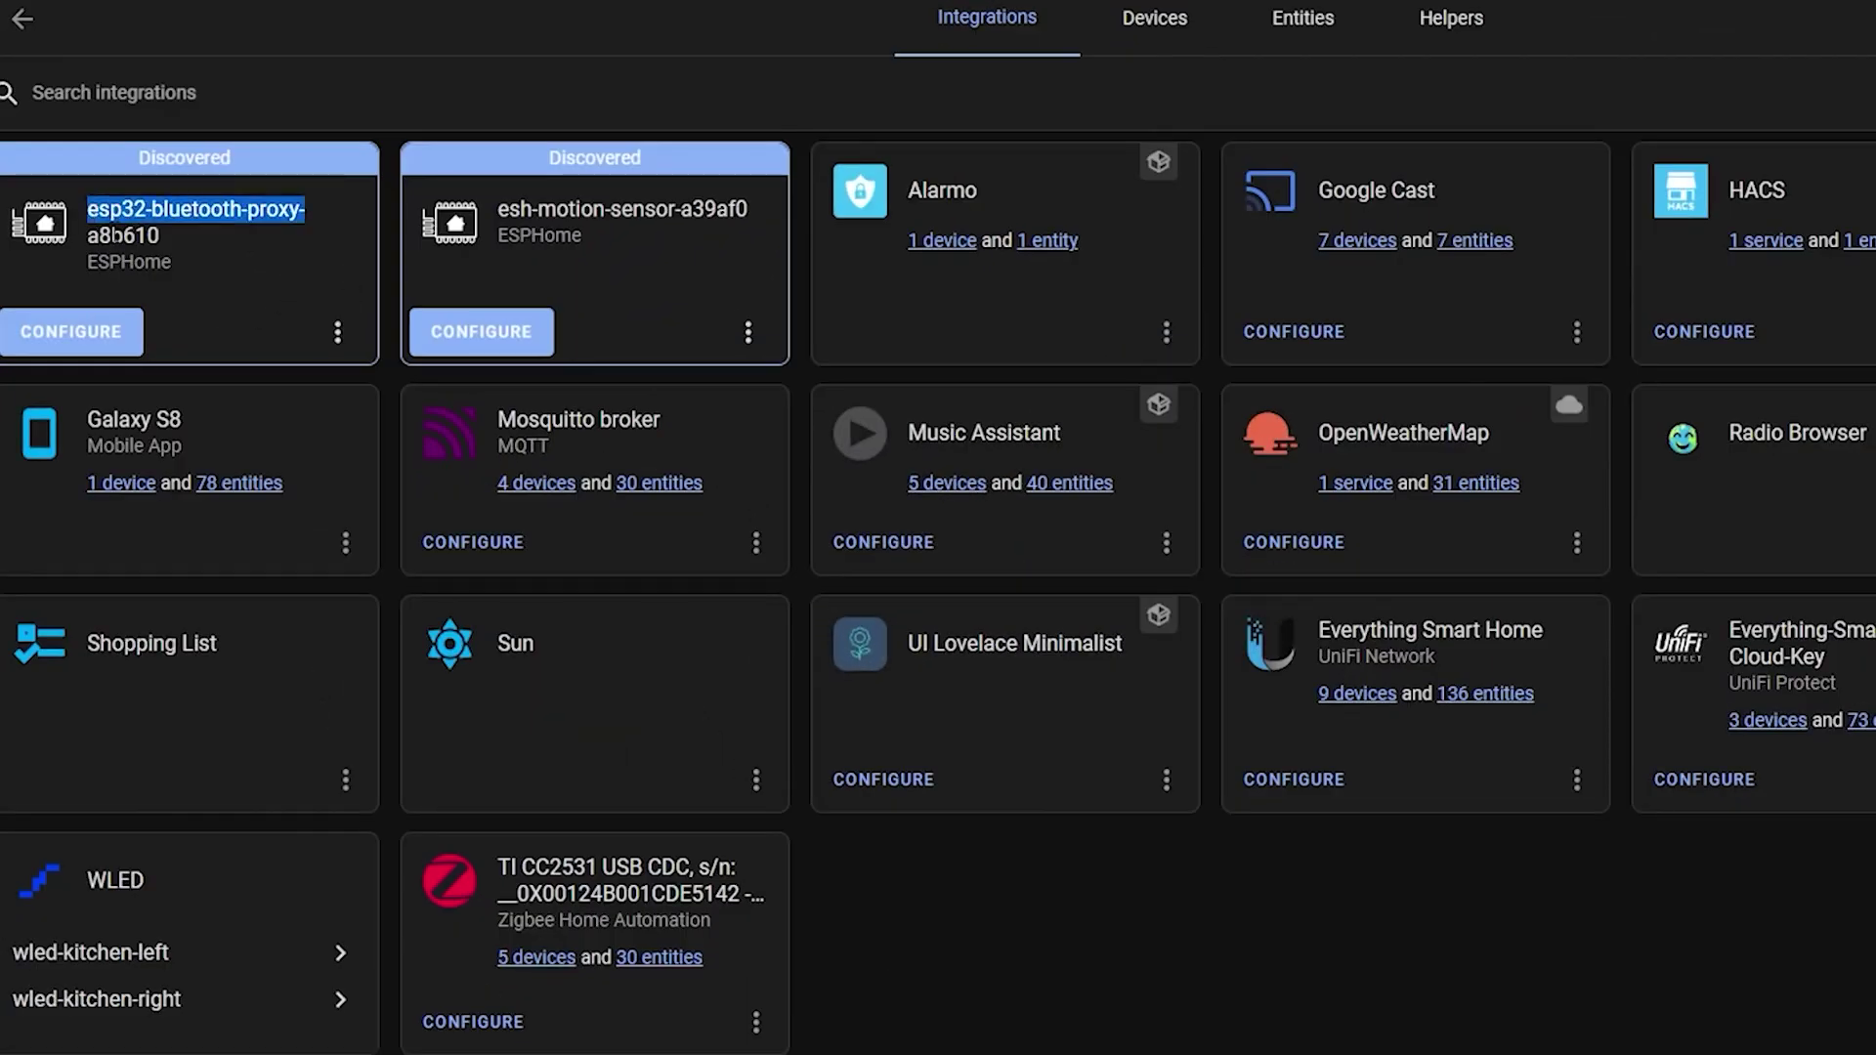
Start configuring the discovered esp32-bluetooth-proxy-a8b610 ESPHome device
{"action": "left_click", "coordinate": [110, 335]}
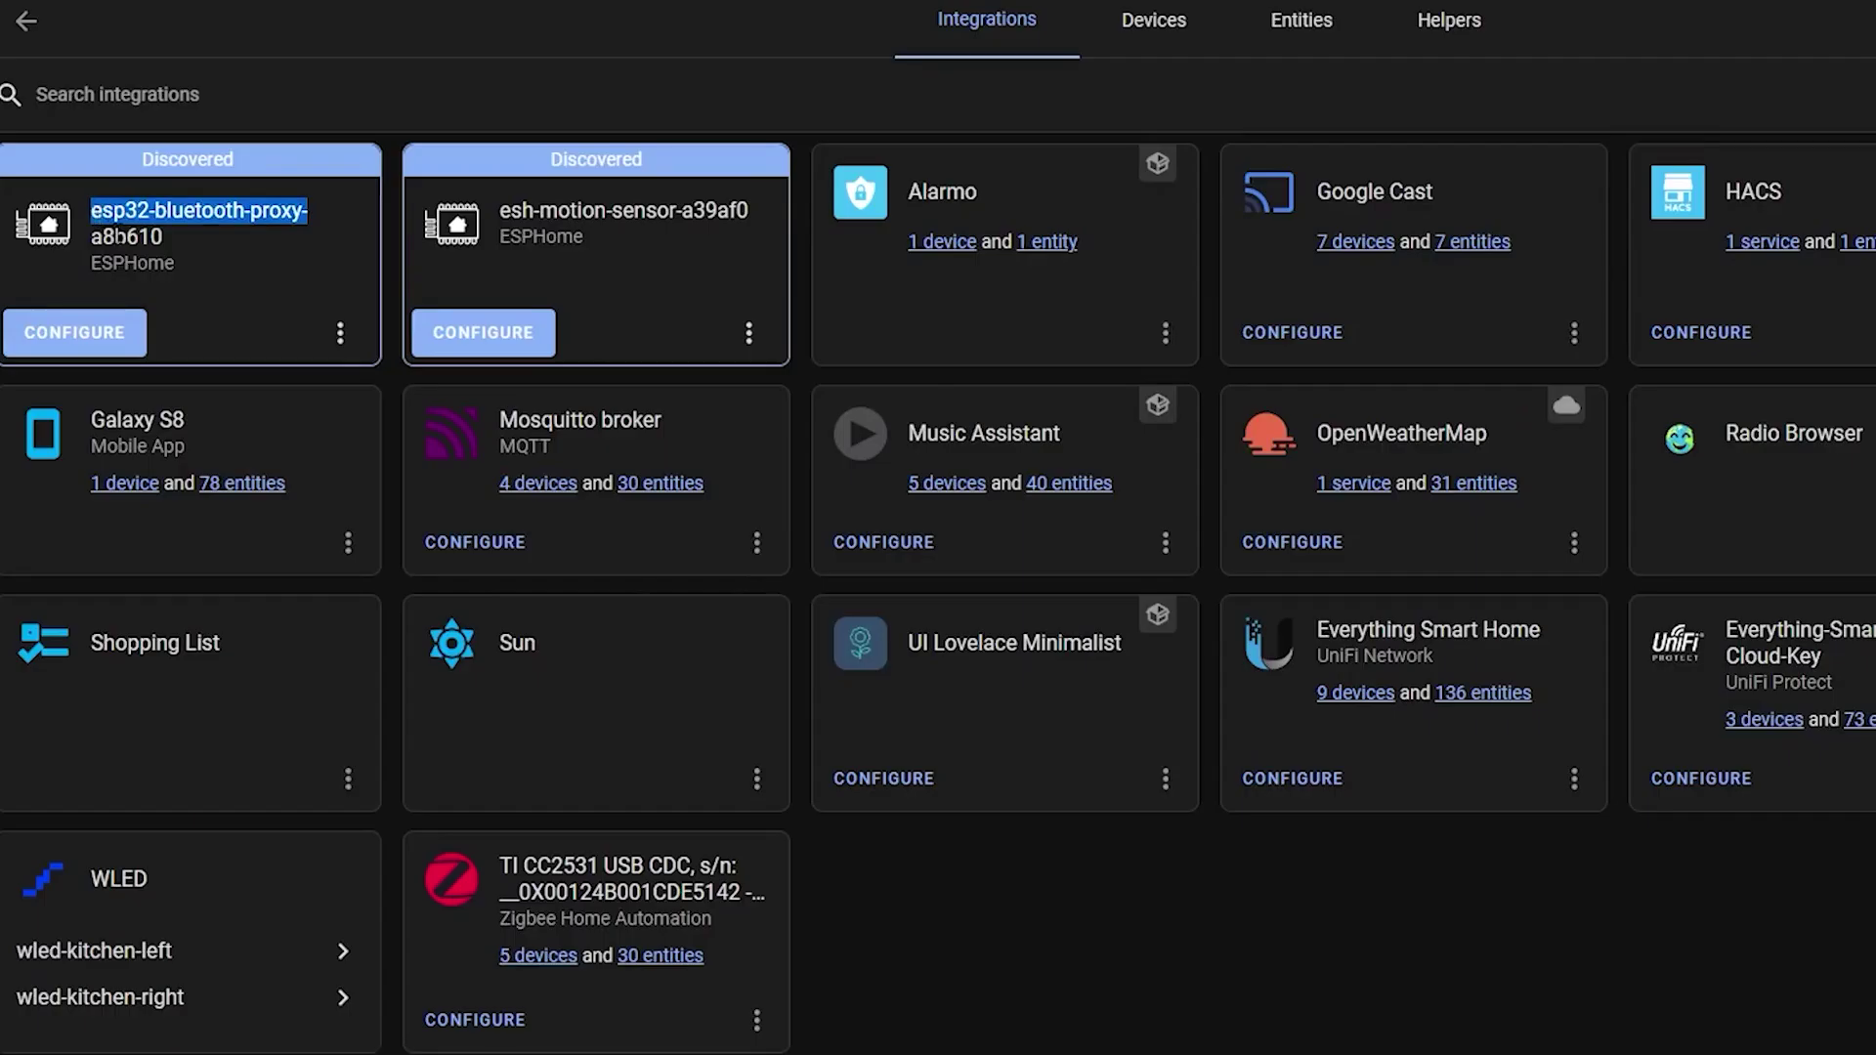
Add the discovered esp32-bluetooth-proxy-a8b610 ESPHome node and dismiss the success message
{"action": "left_click", "coordinate": [113, 334]}
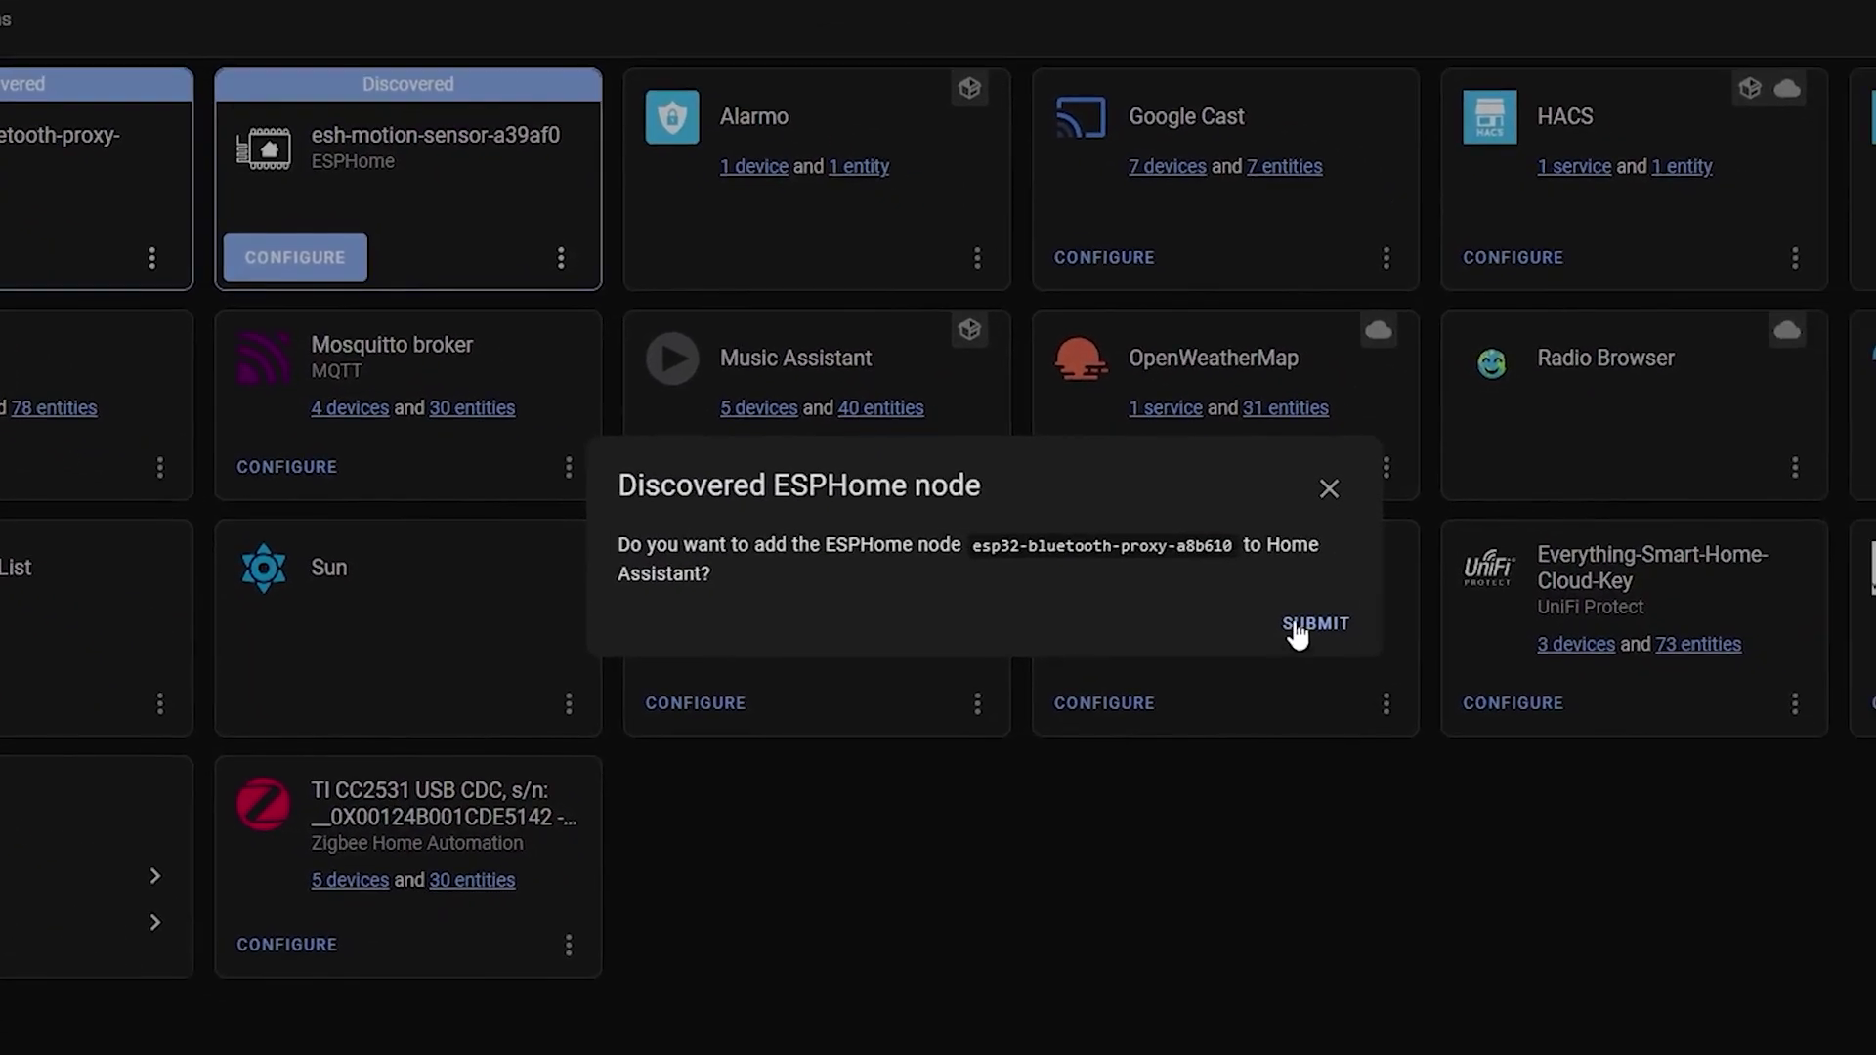
{"action": "left_click", "coordinate": [1505, 686]}
{"action": "left_click", "coordinate": [1230, 841]}
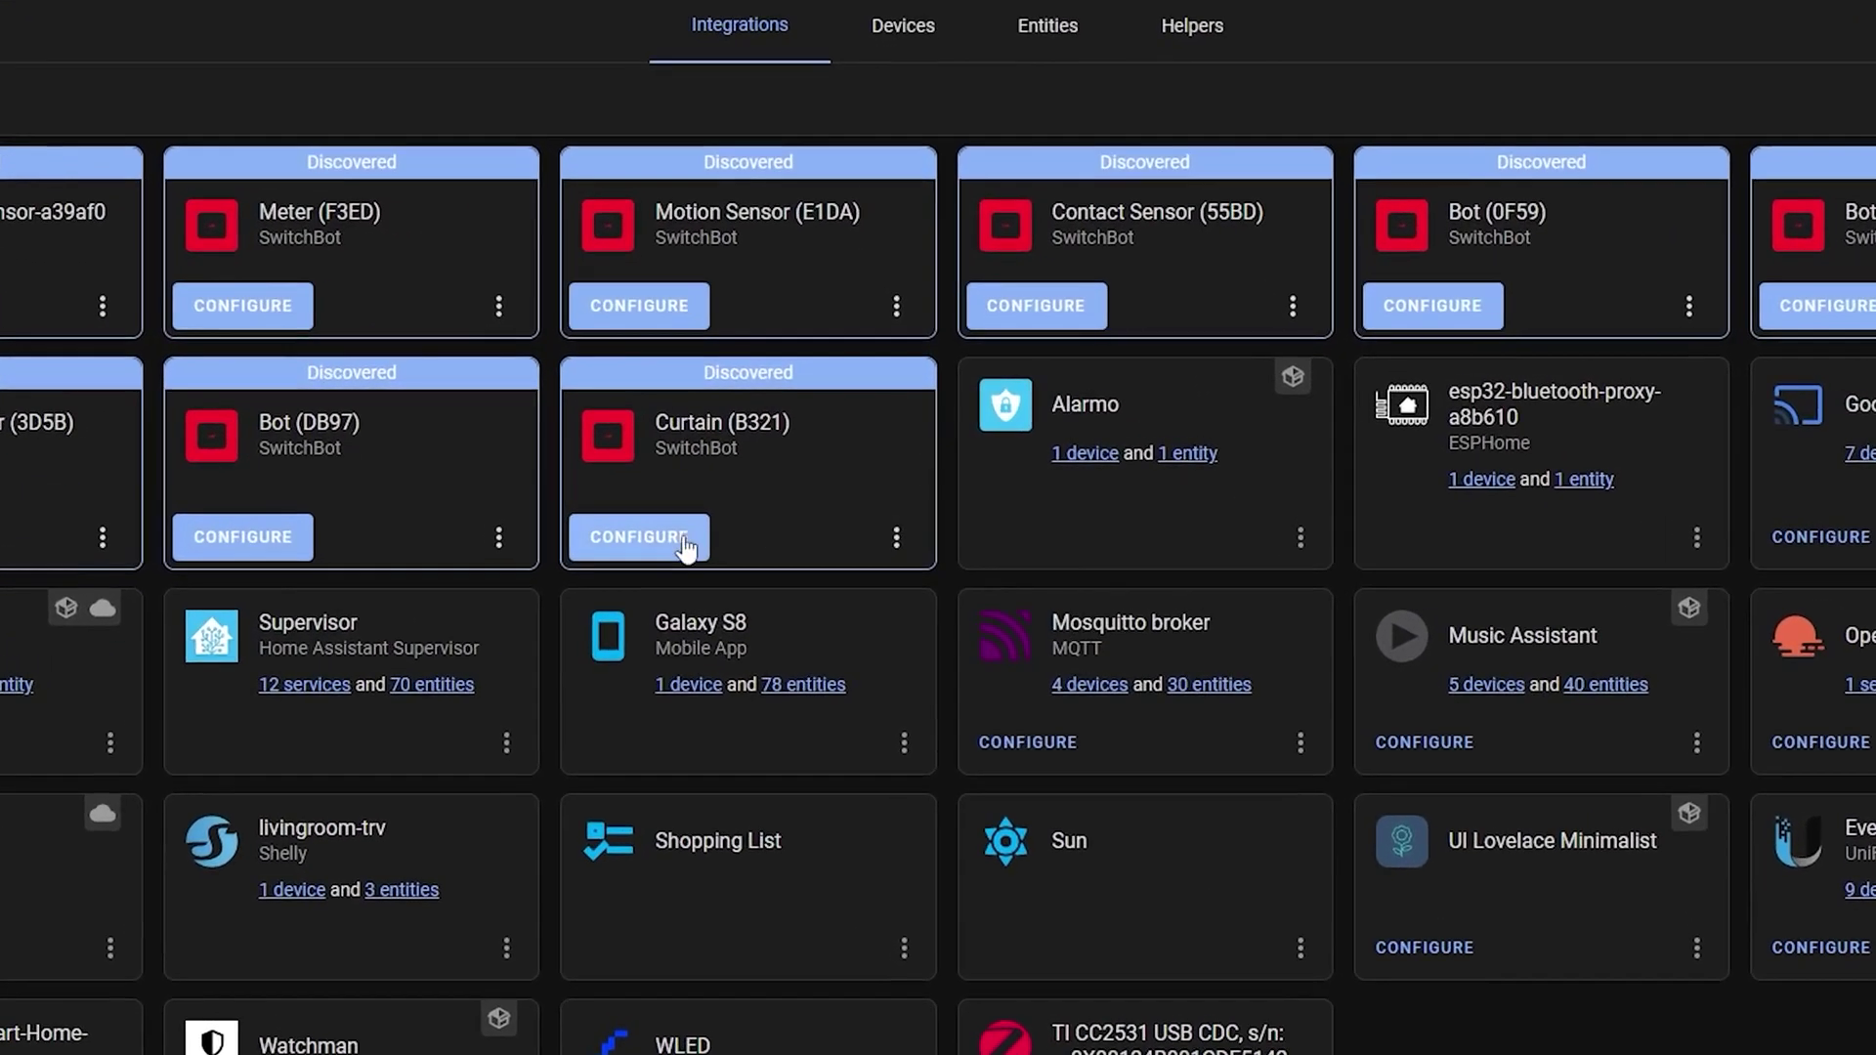
Configure and submit the discovered SwitchBot Curtain B321
{"action": "left_click", "coordinate": [685, 545]}
{"action": "left_click", "coordinate": [1126, 676]}
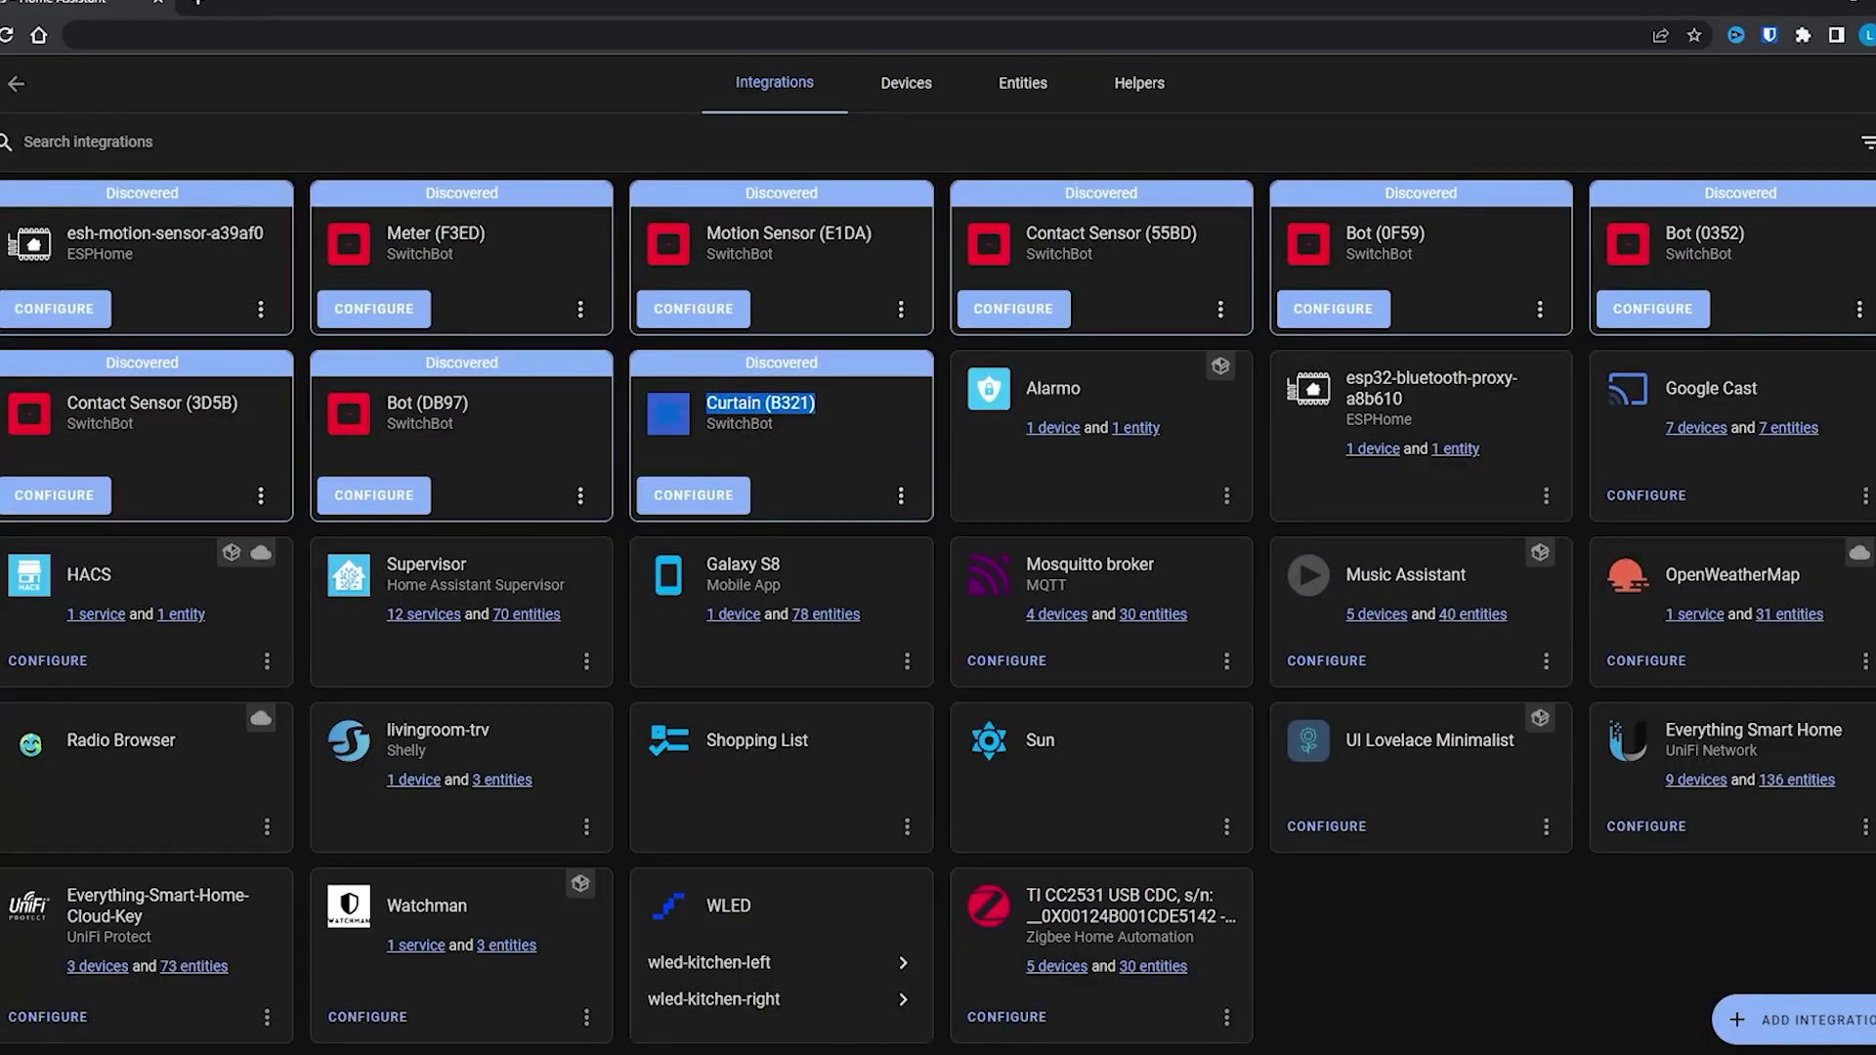
{"action": "left_click", "coordinate": [850, 397]}
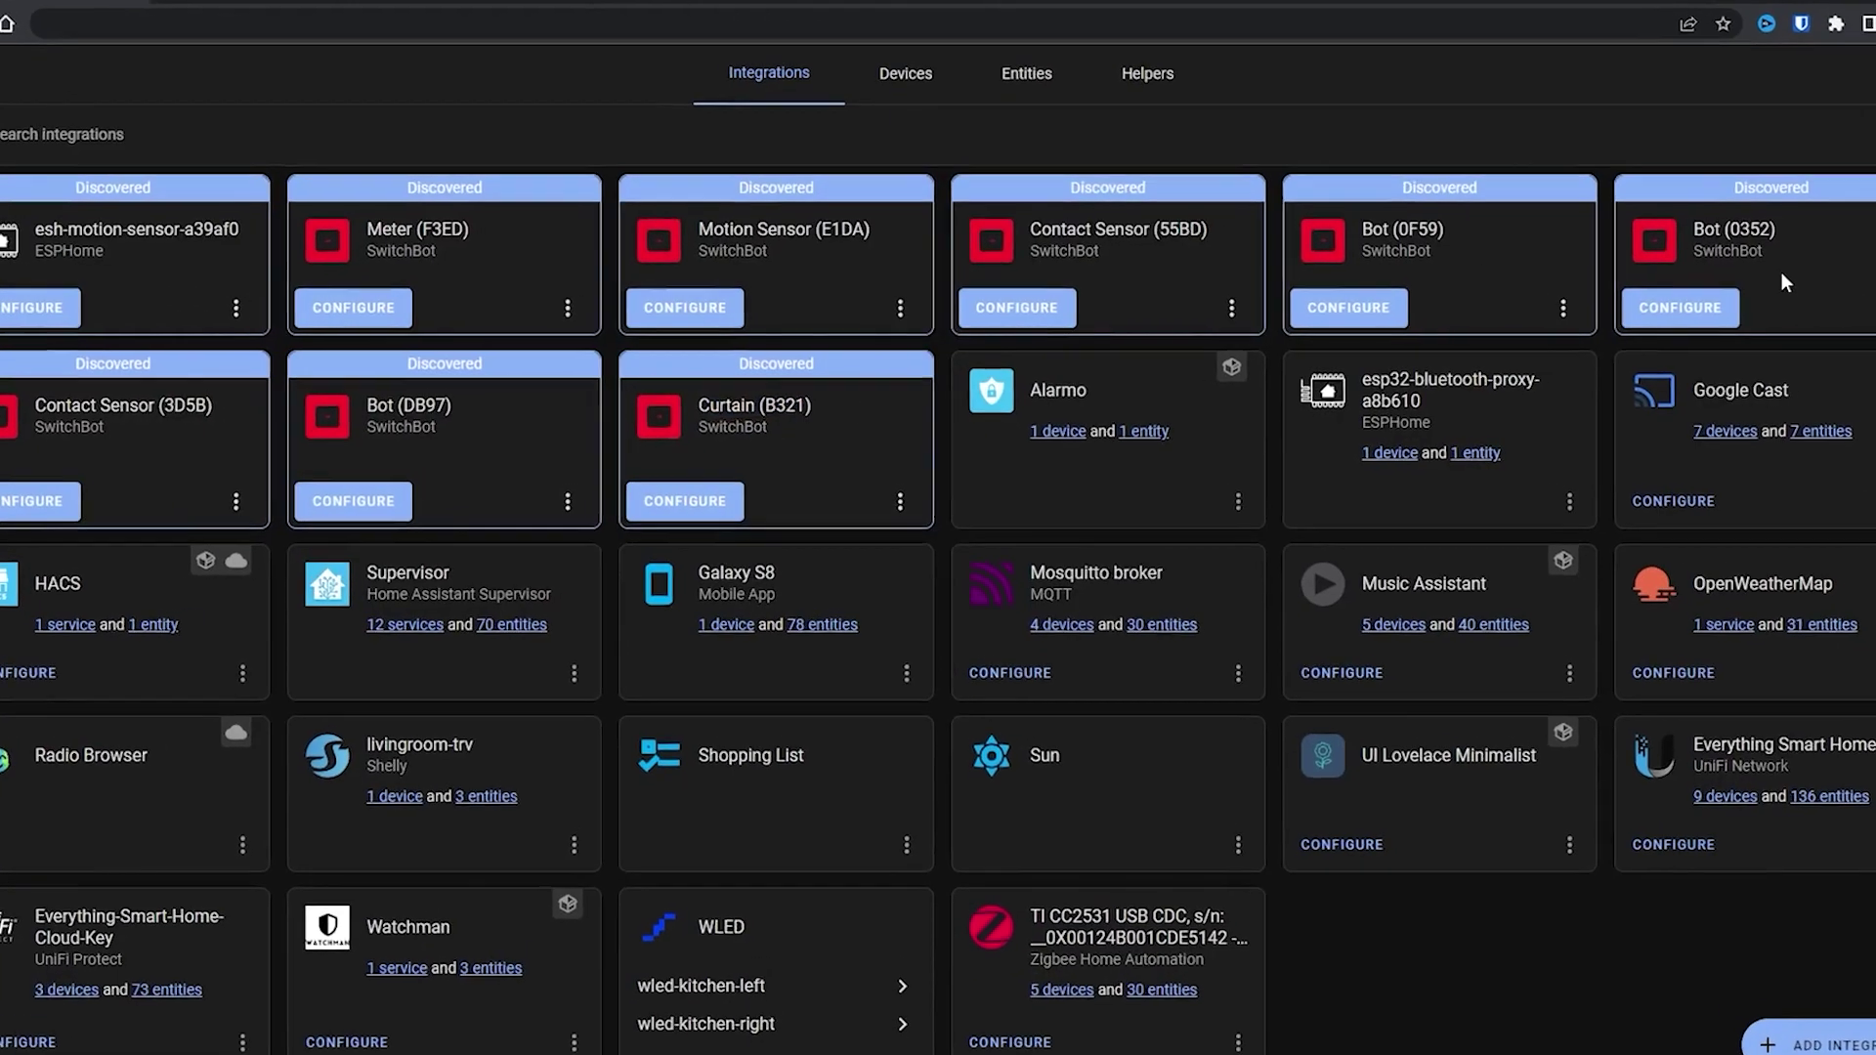
{"action": "left_click", "coordinate": [718, 506]}
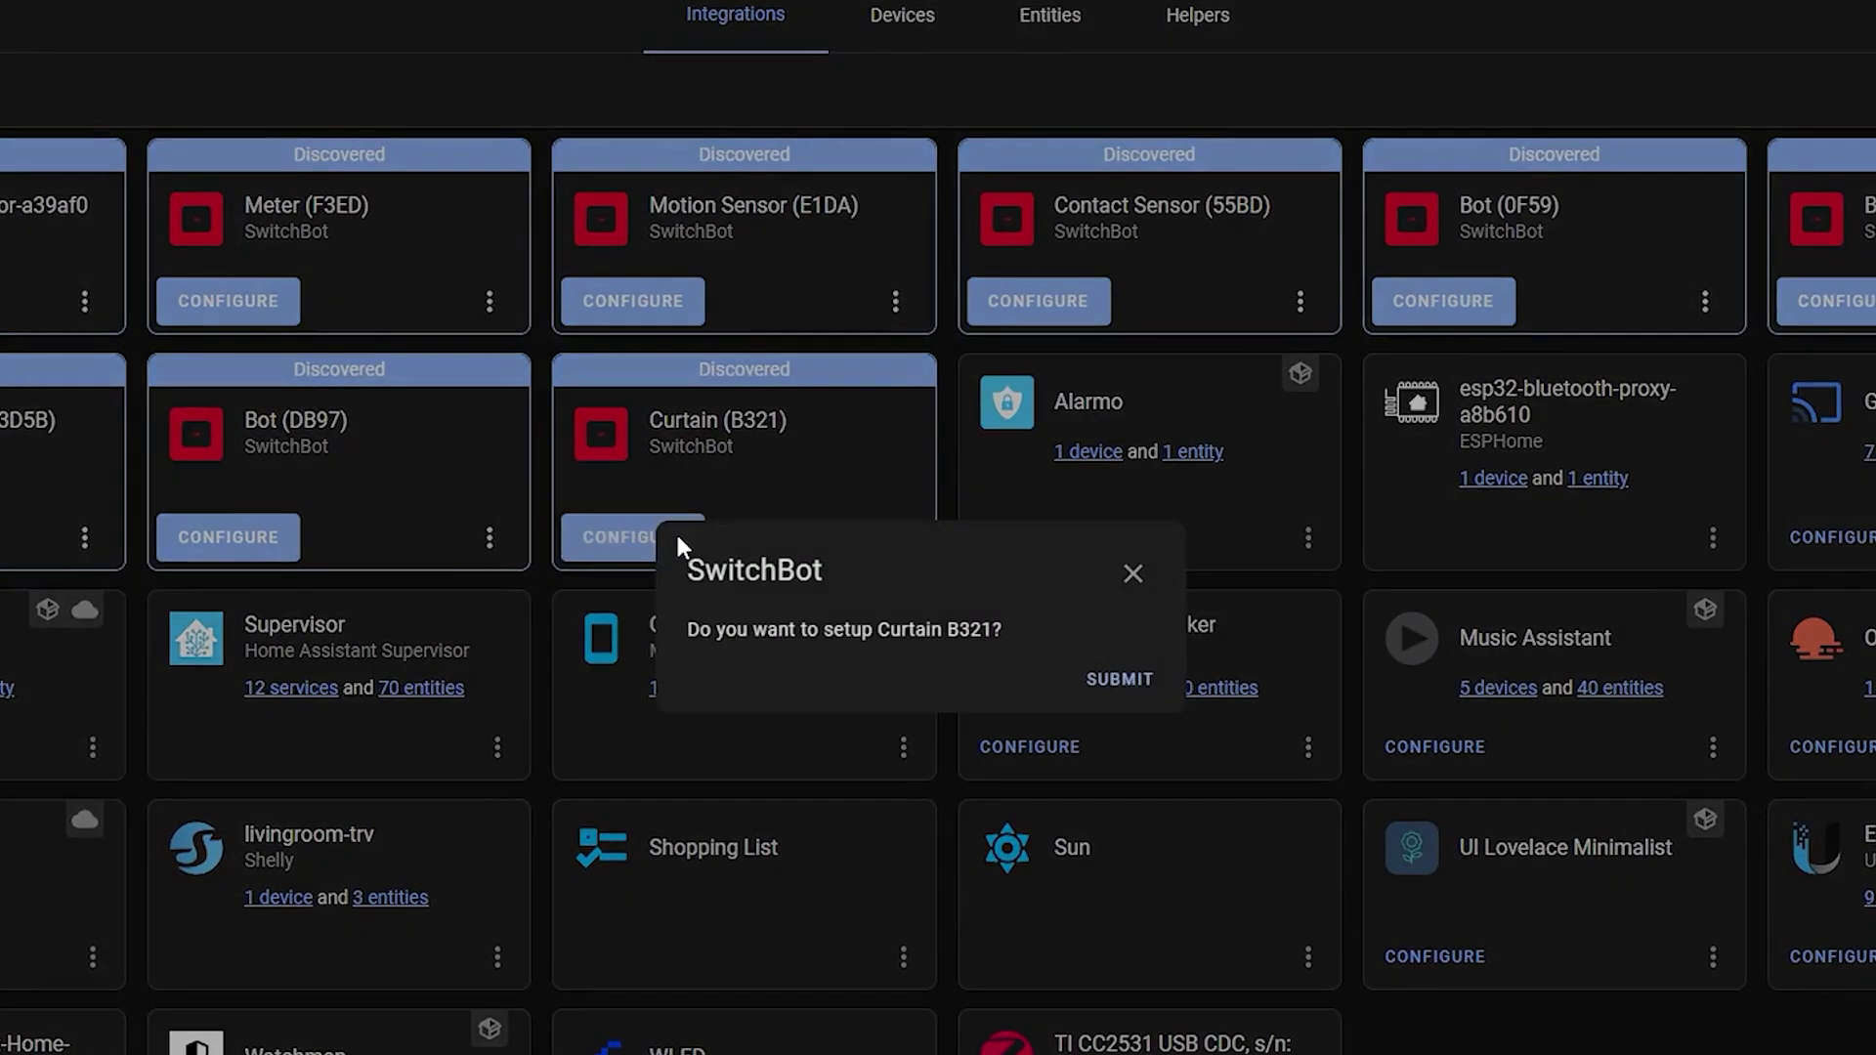
{"action": "left_click", "coordinate": [1119, 676]}
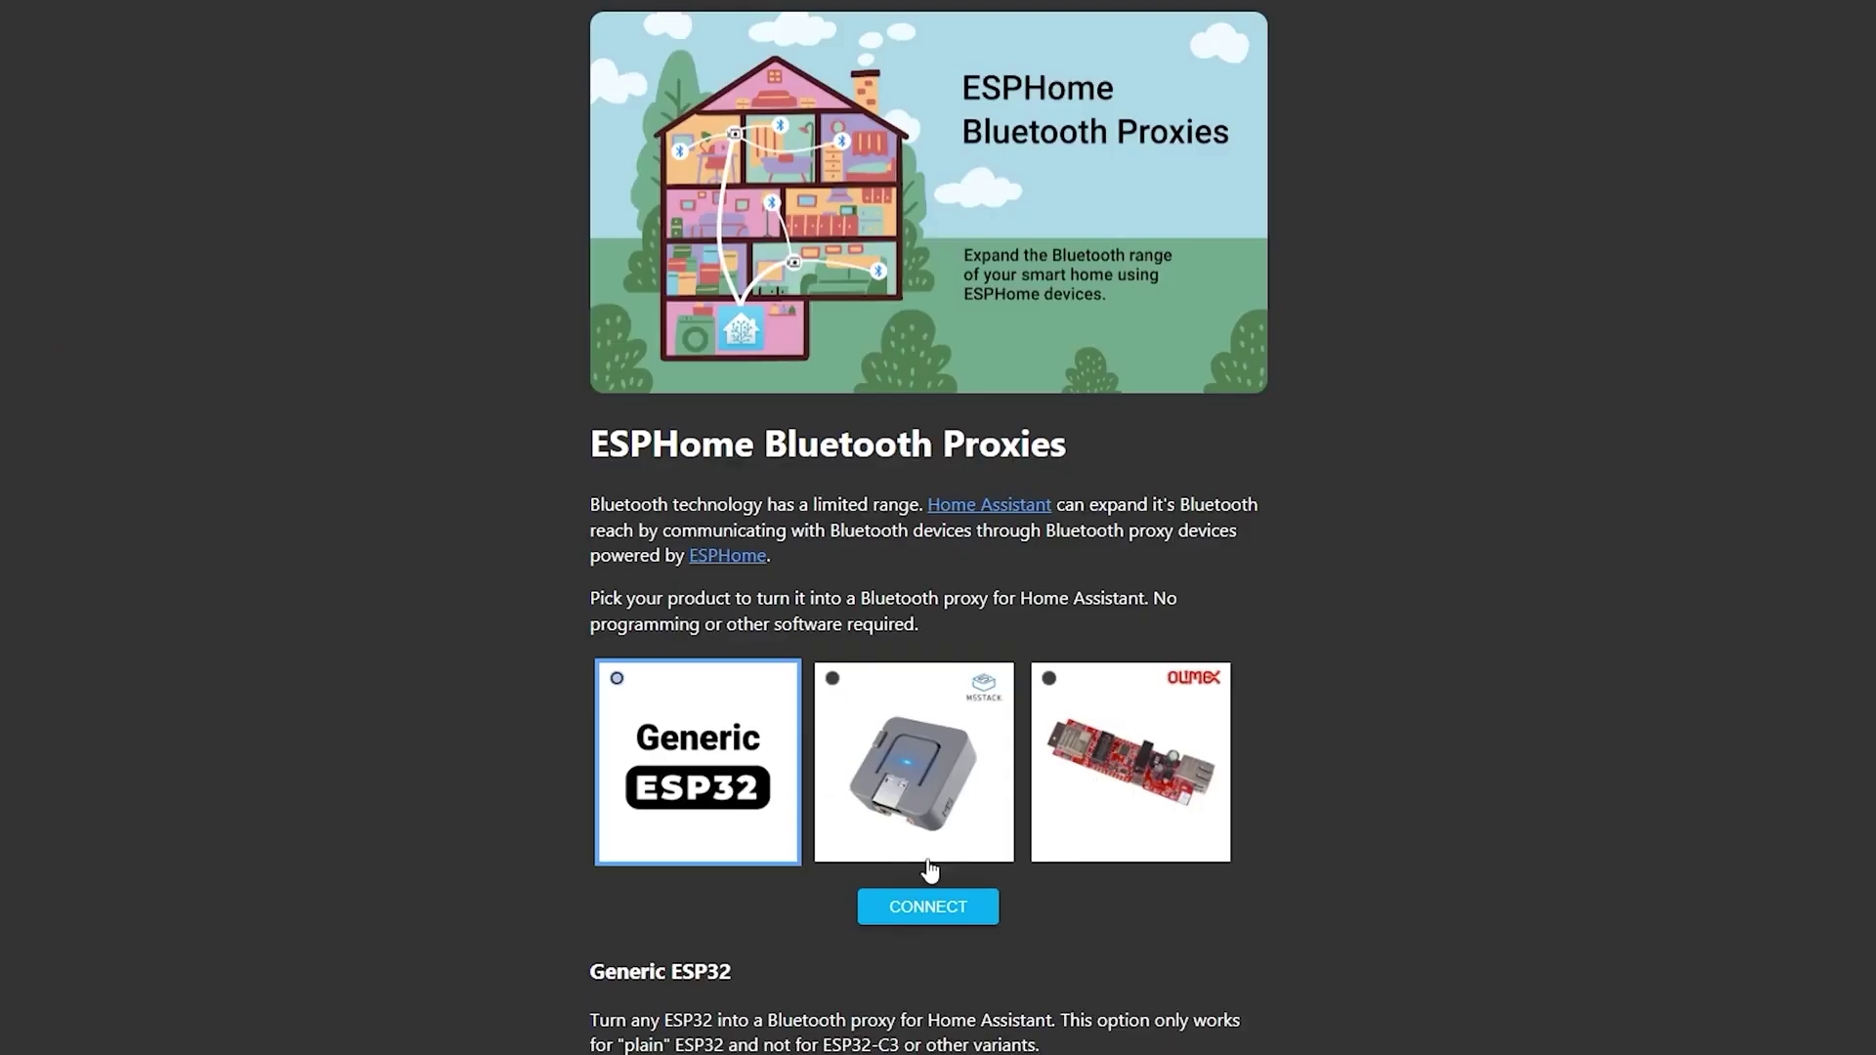
Connect the Generic ESP32 over USB Serial COM10 and install the generic Bluetooth proxy firmware
{"action": "left_click", "coordinate": [968, 908]}
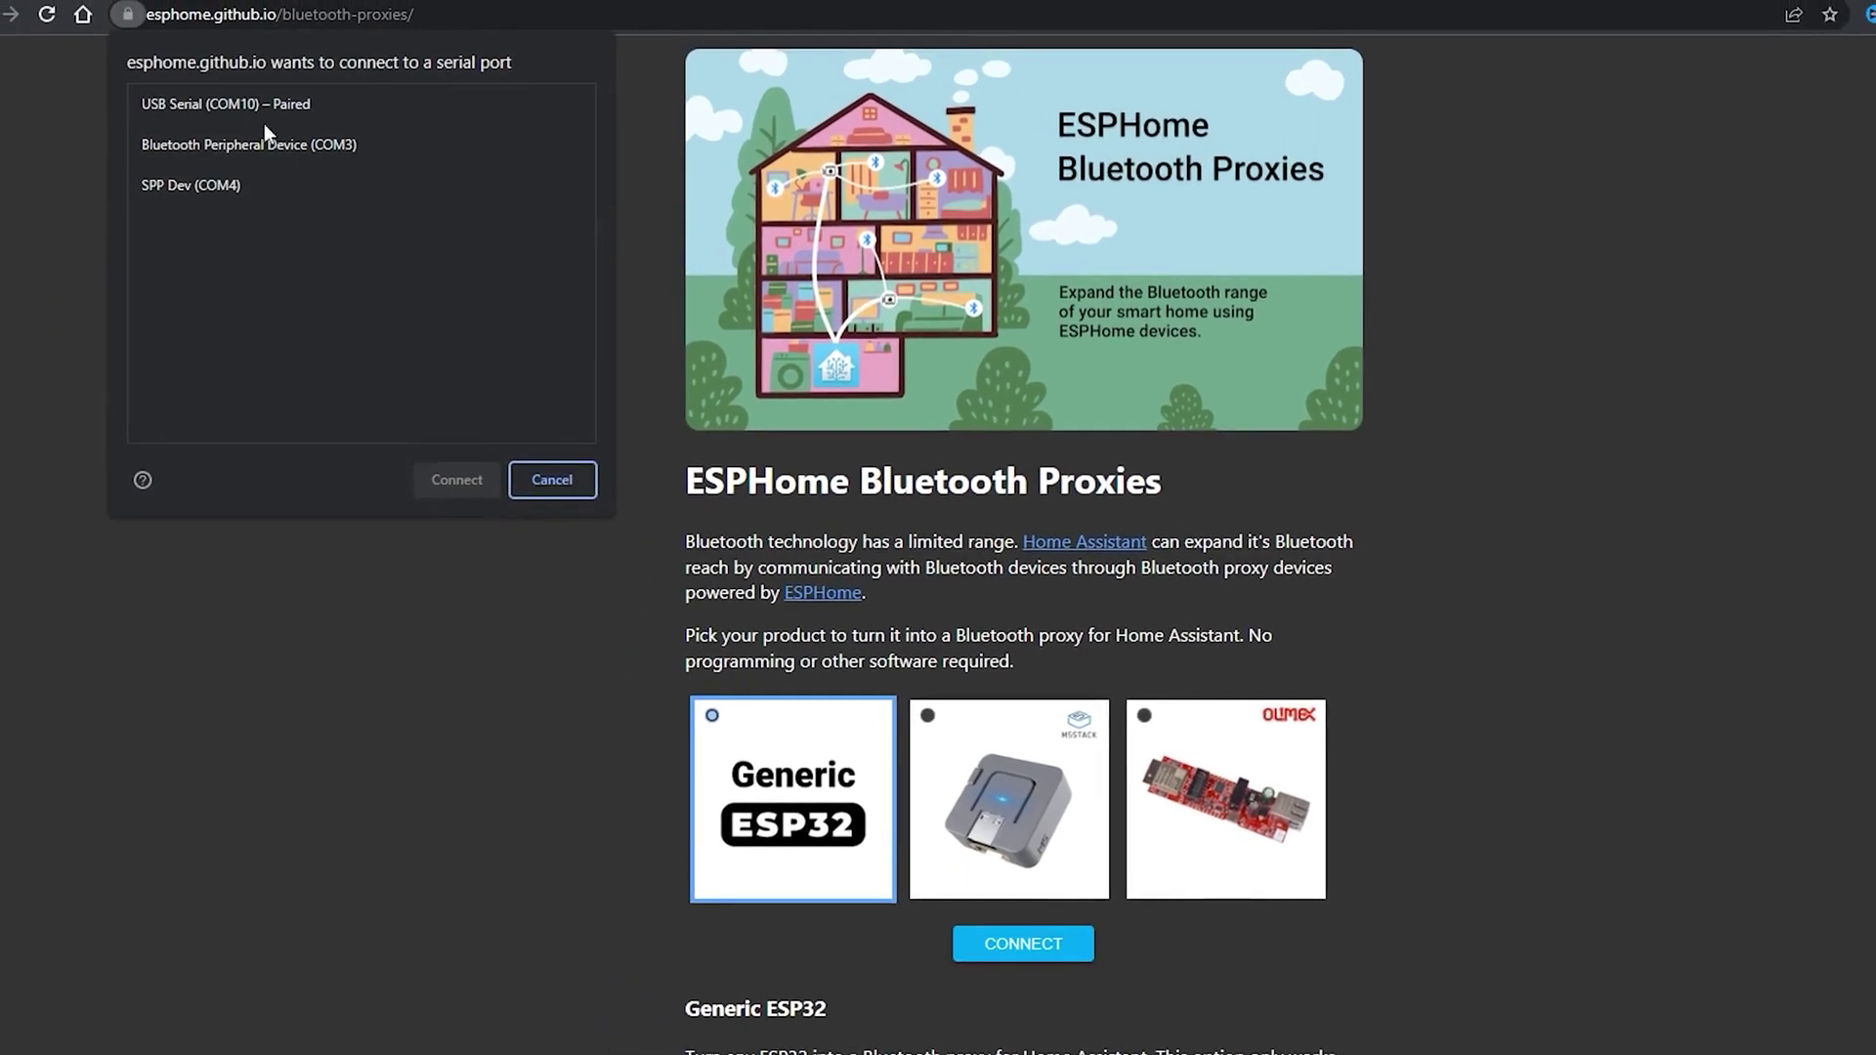
{"action": "left_click", "coordinate": [251, 106]}
{"action": "left_click", "coordinate": [446, 470]}
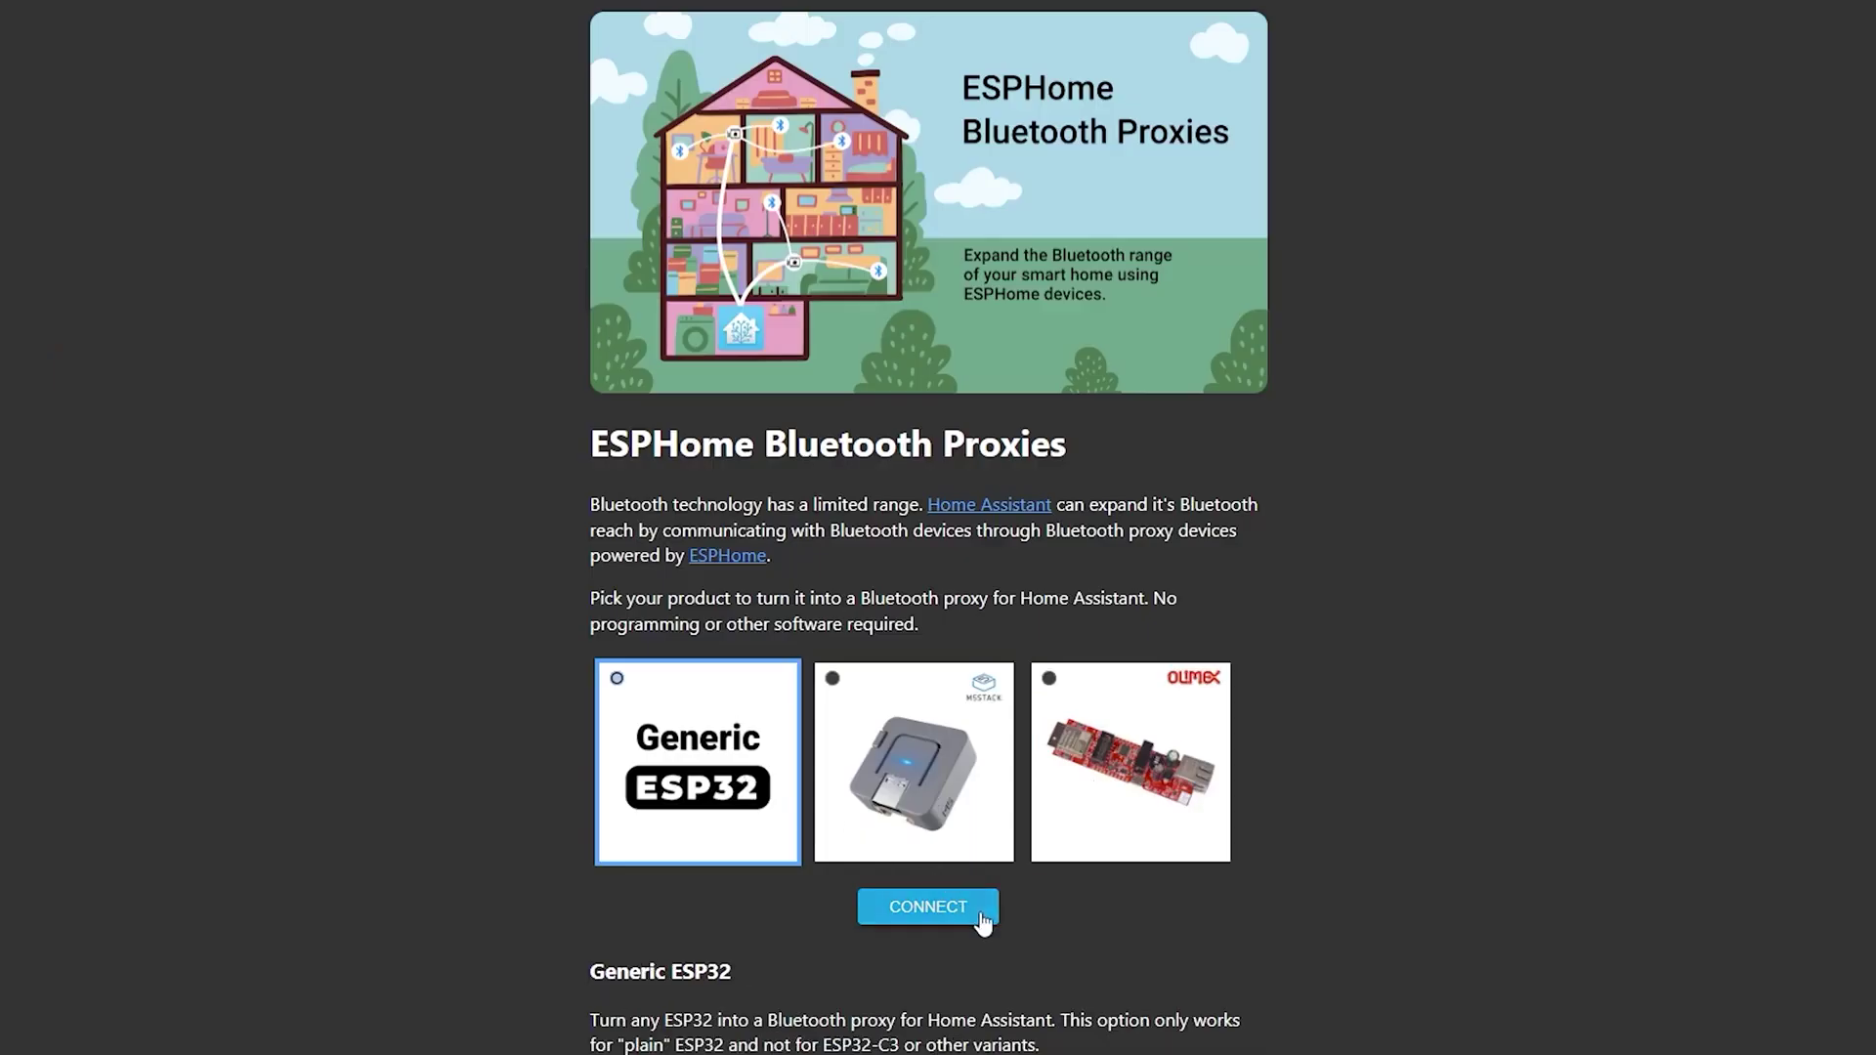
{"action": "left_click", "coordinate": [982, 921]}
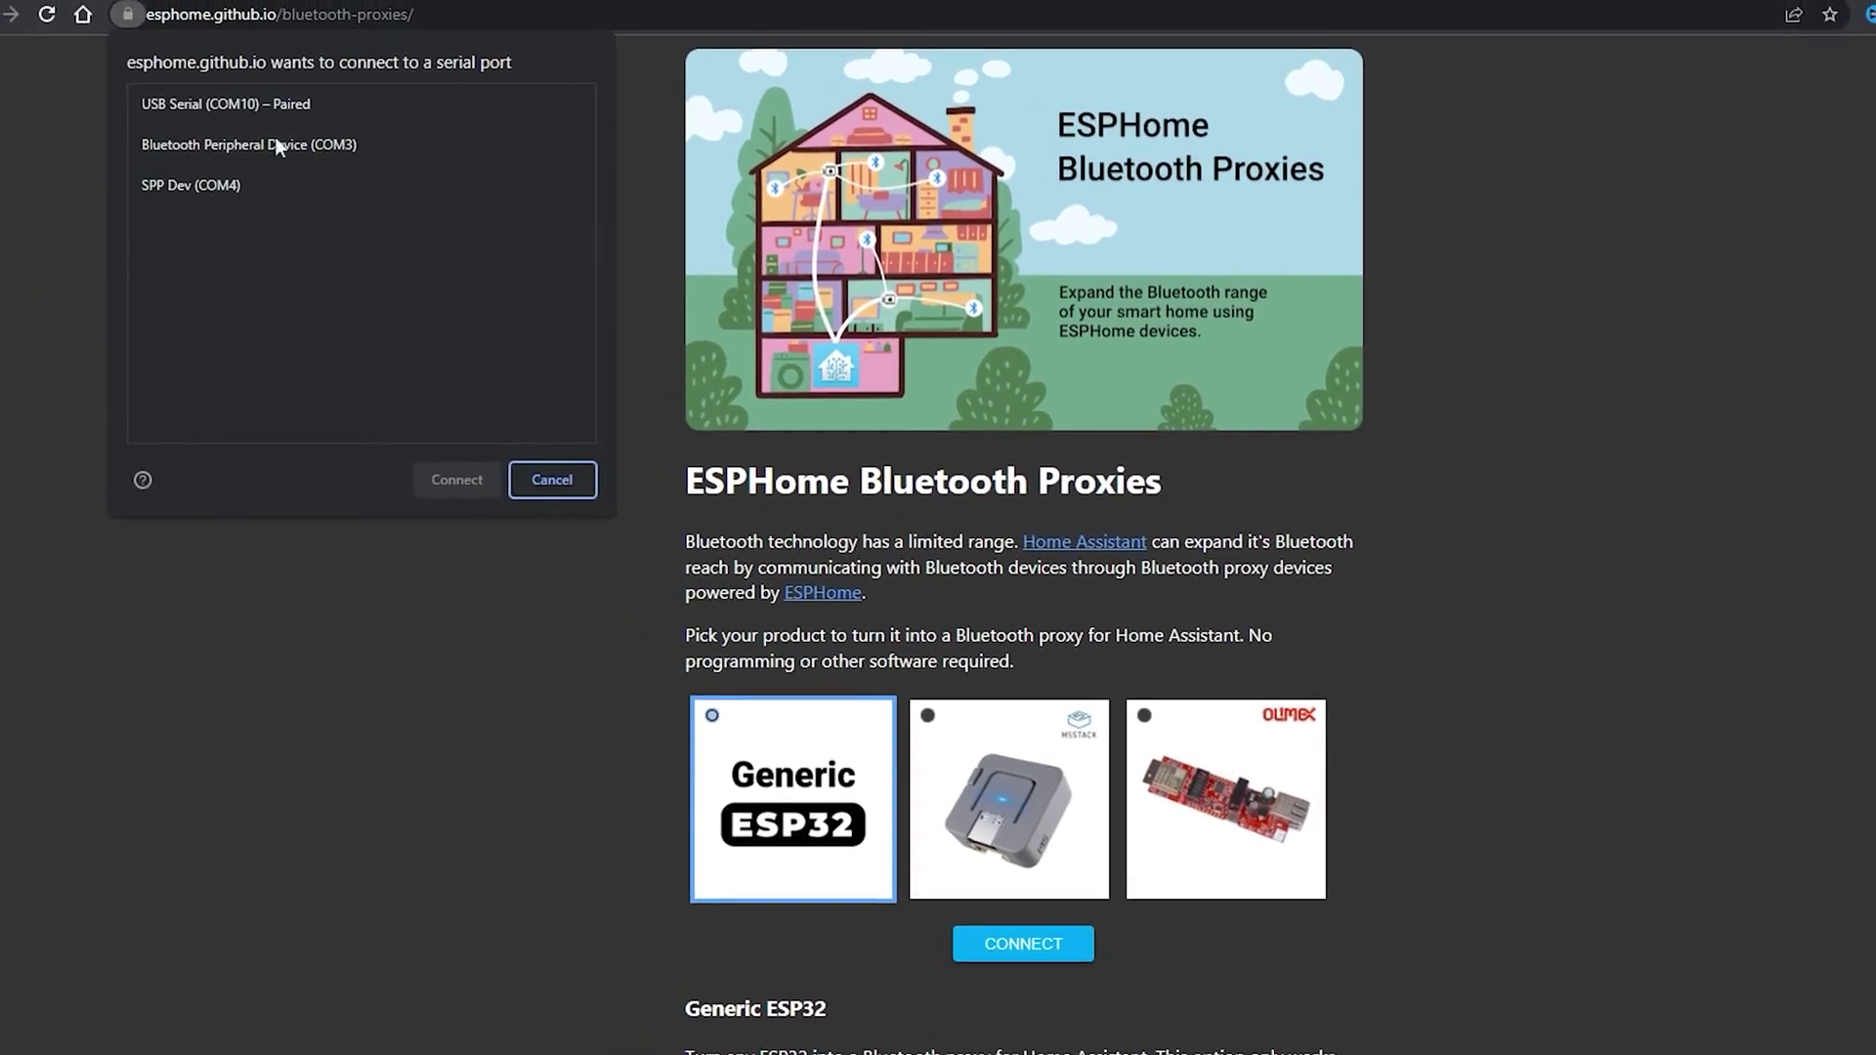
{"action": "left_click", "coordinate": [251, 105]}
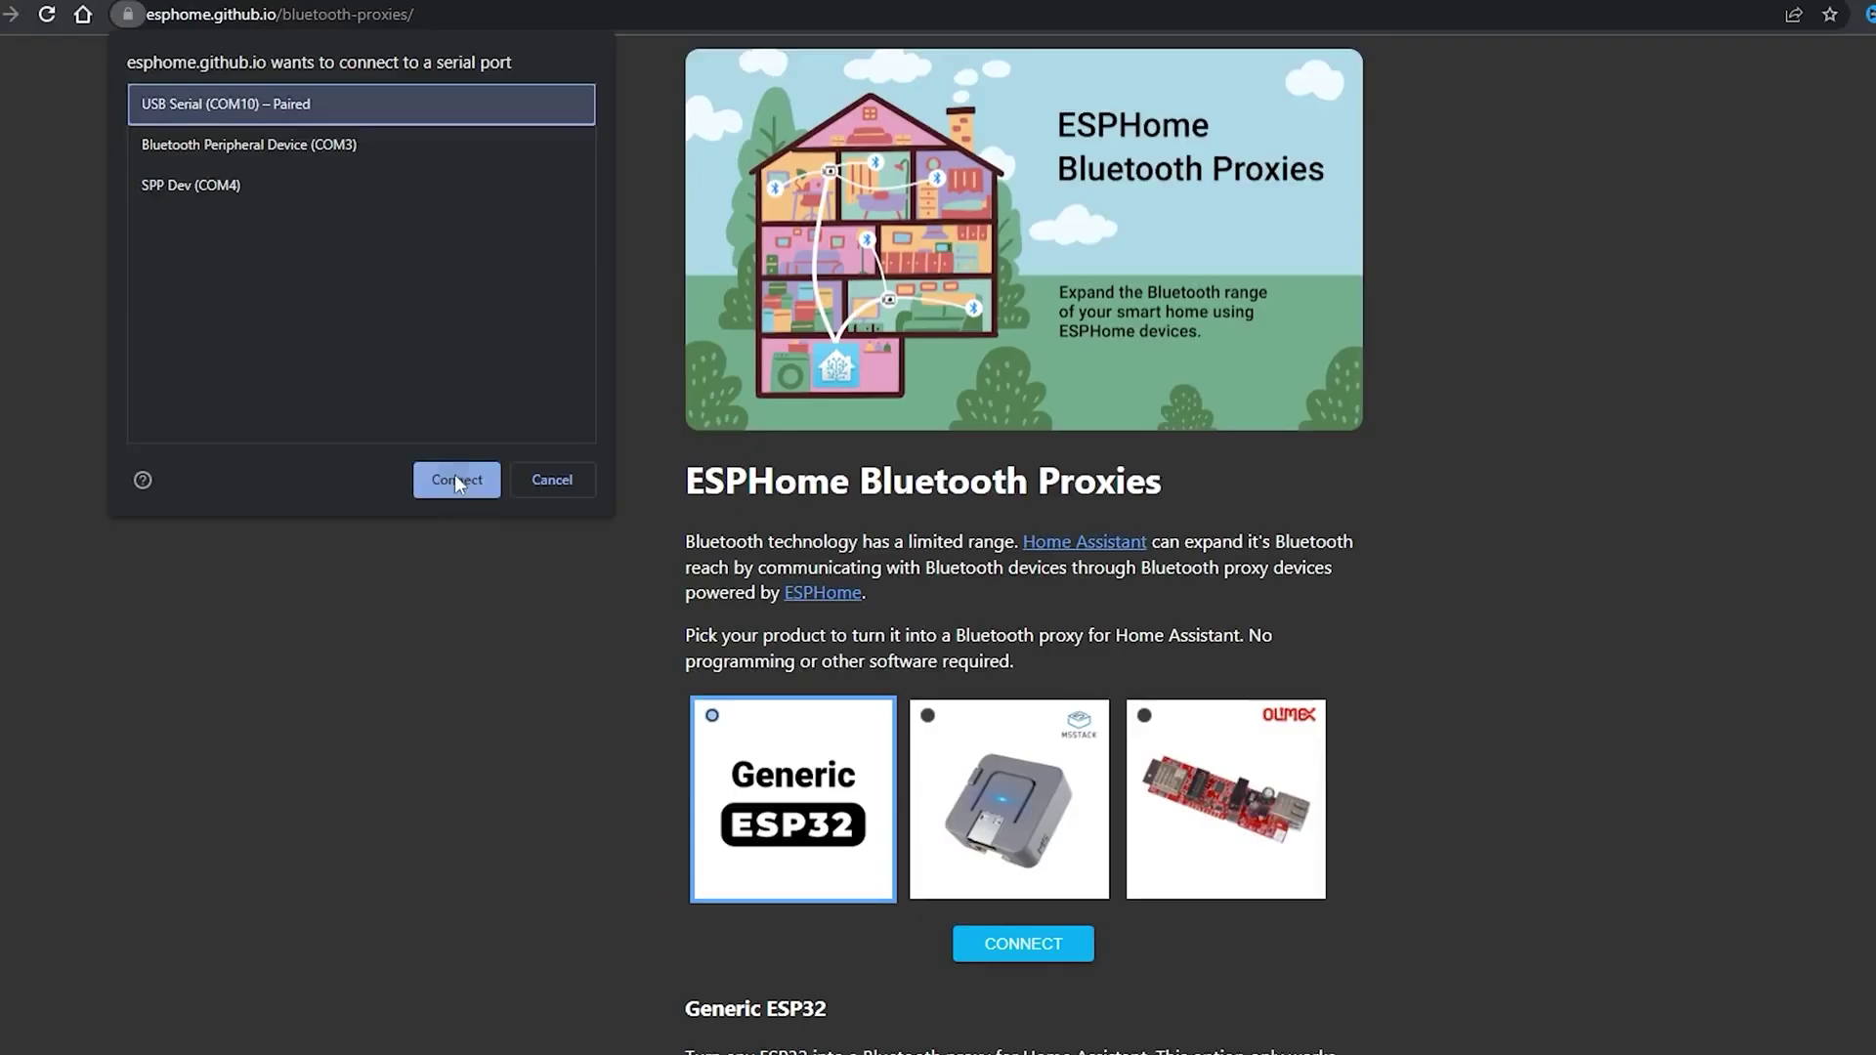
{"action": "left_click", "coordinate": [452, 473]}
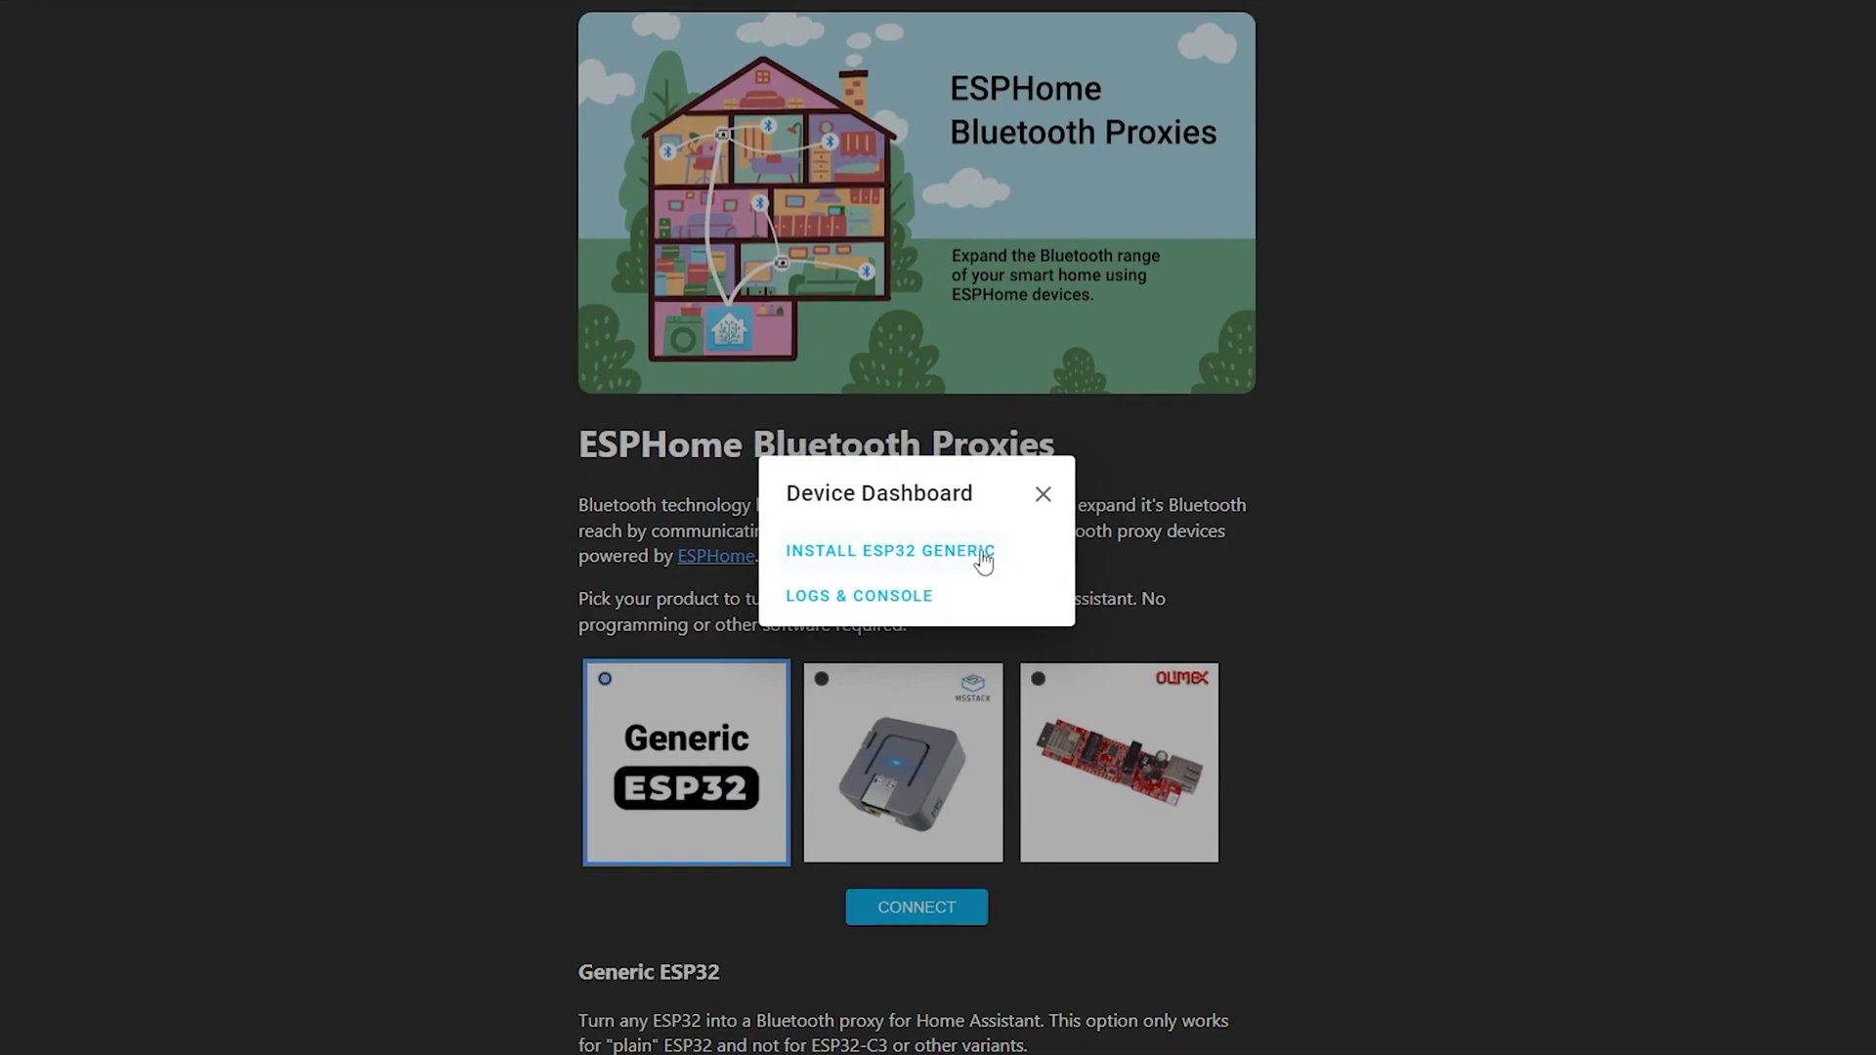
{"action": "left_click", "coordinate": [983, 555]}
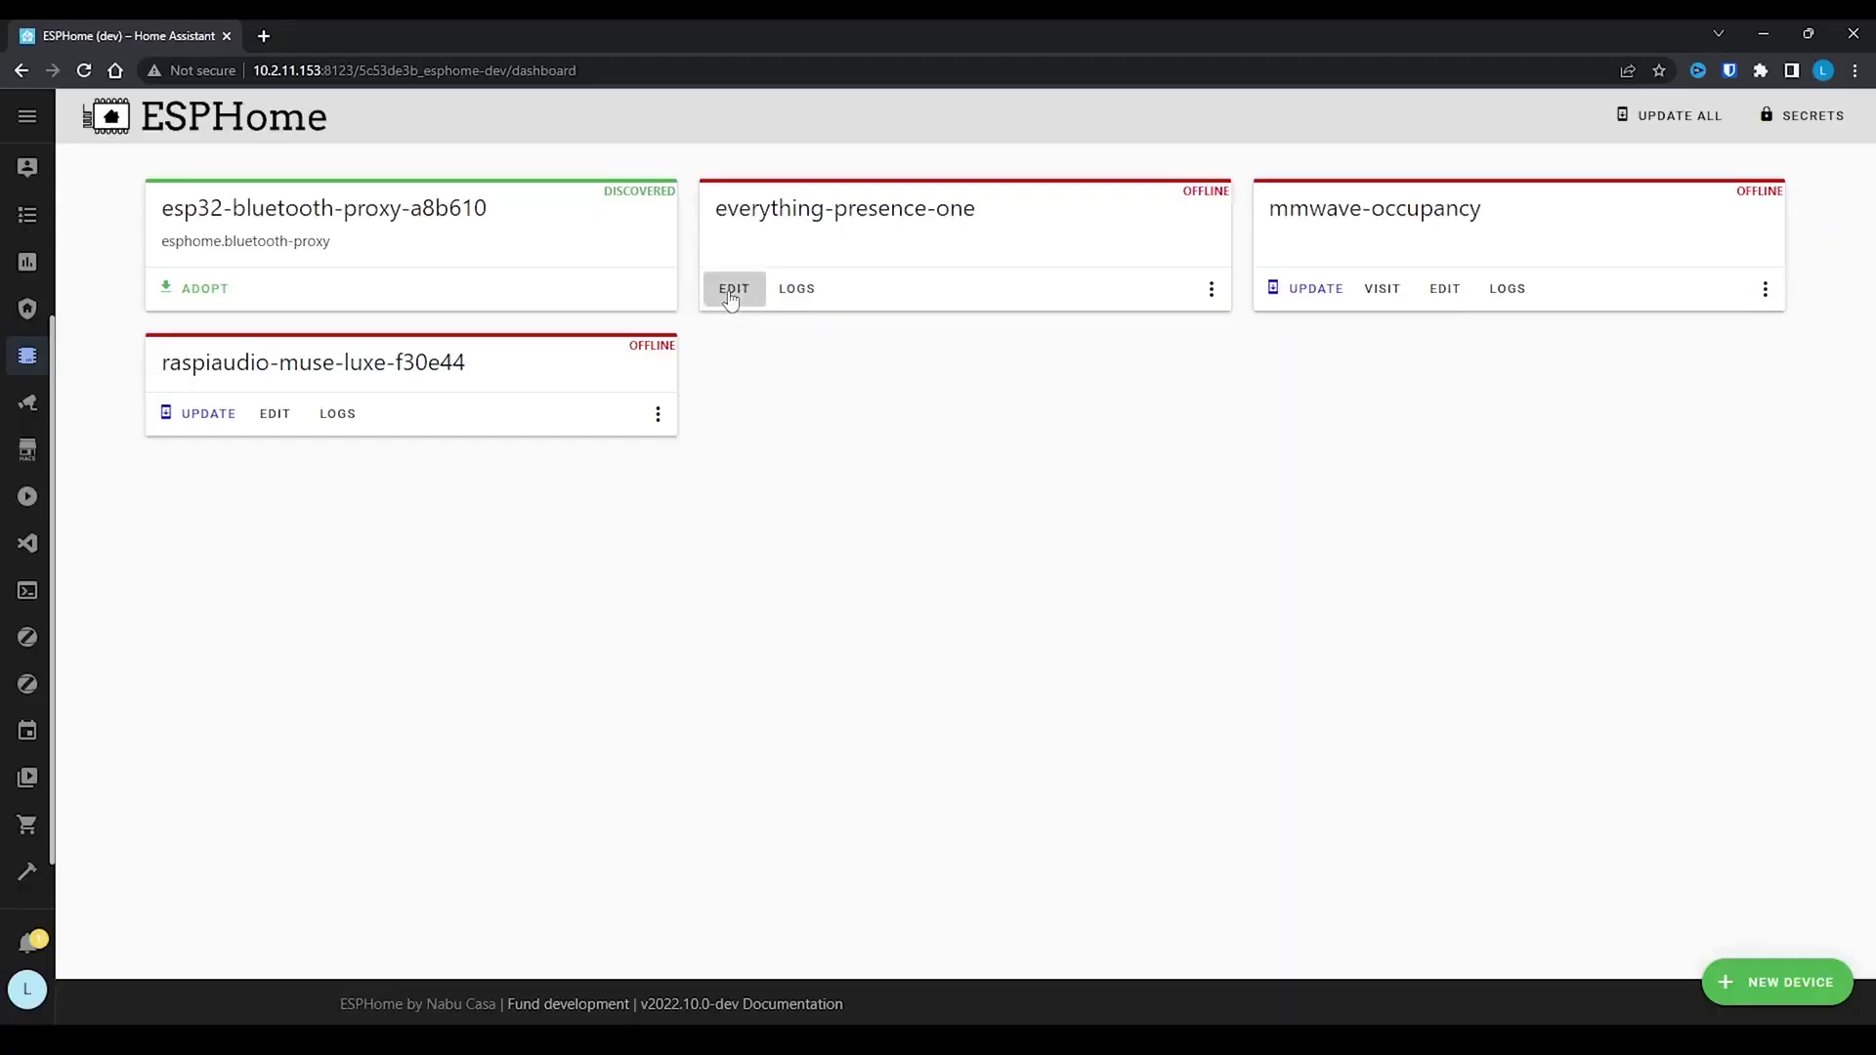
{"action": "left_click", "coordinate": [733, 289]}
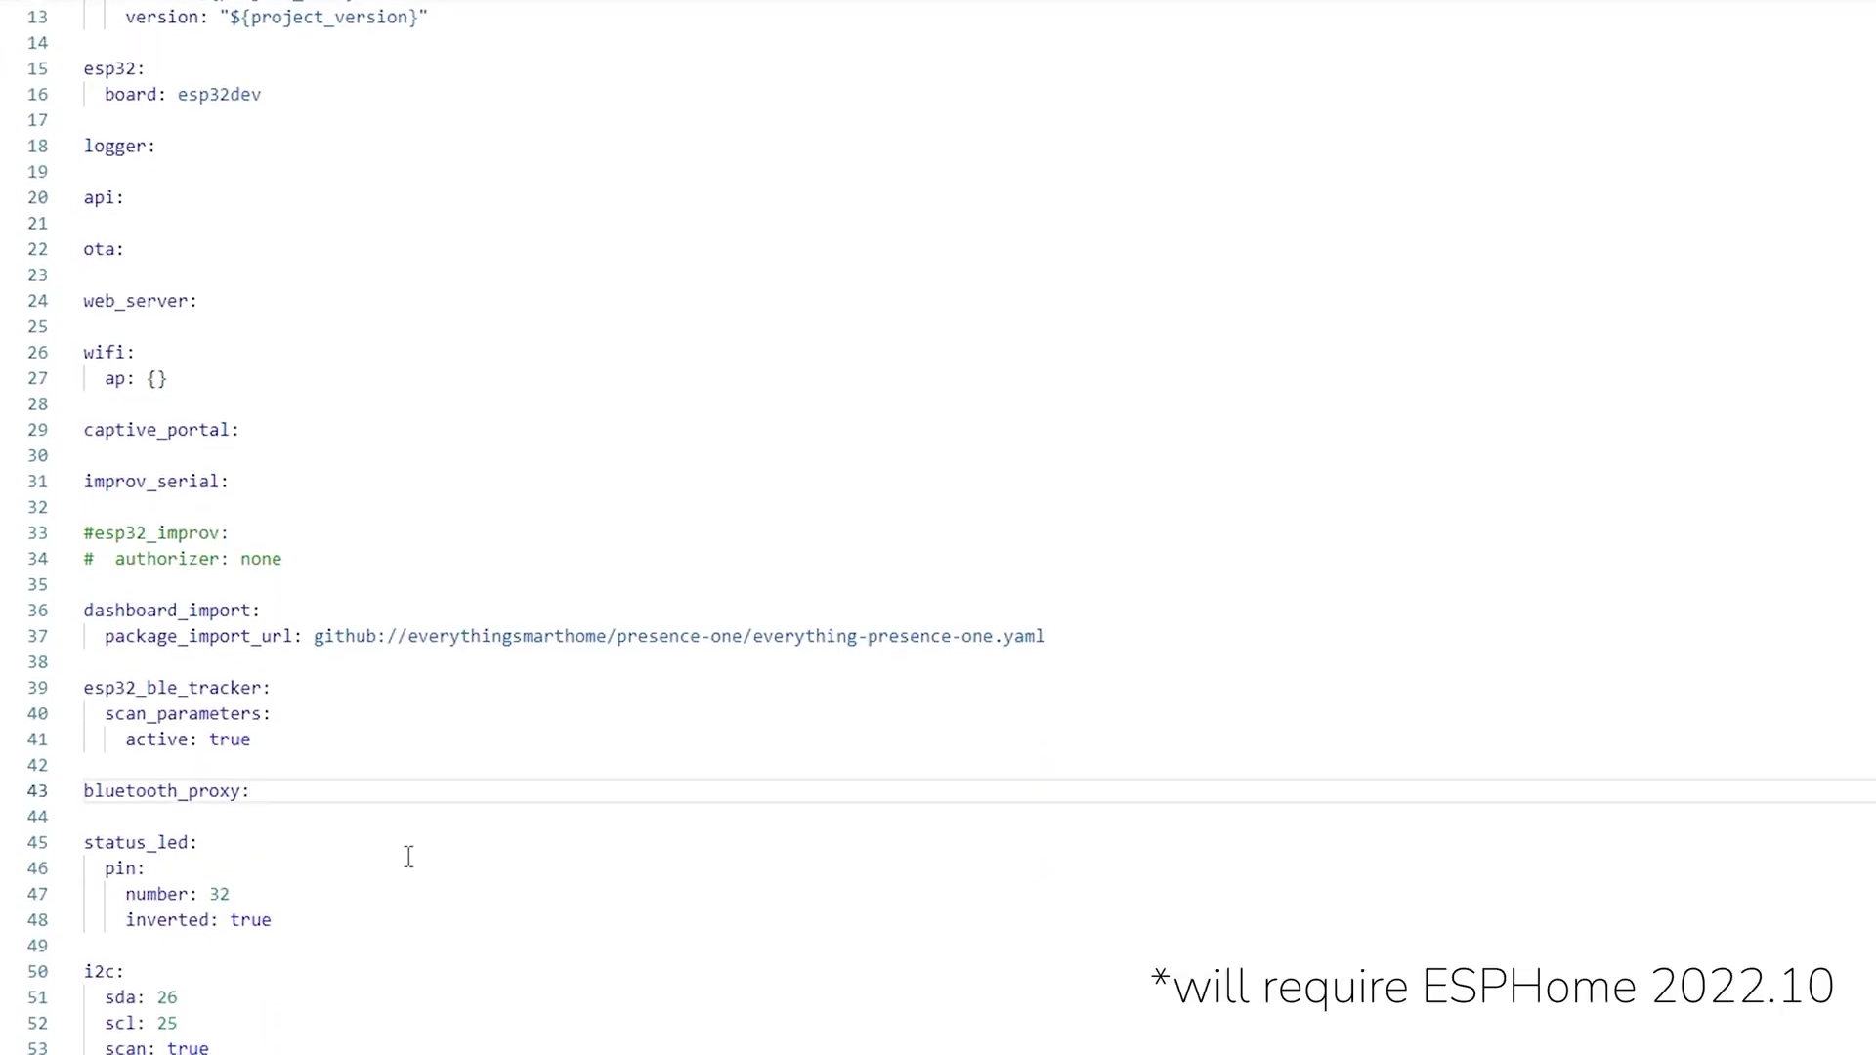
Add 'active: true' on a new line under bluetooth_proxy in everything-presence-one.yaml
{"action": "key", "text": "Return"}
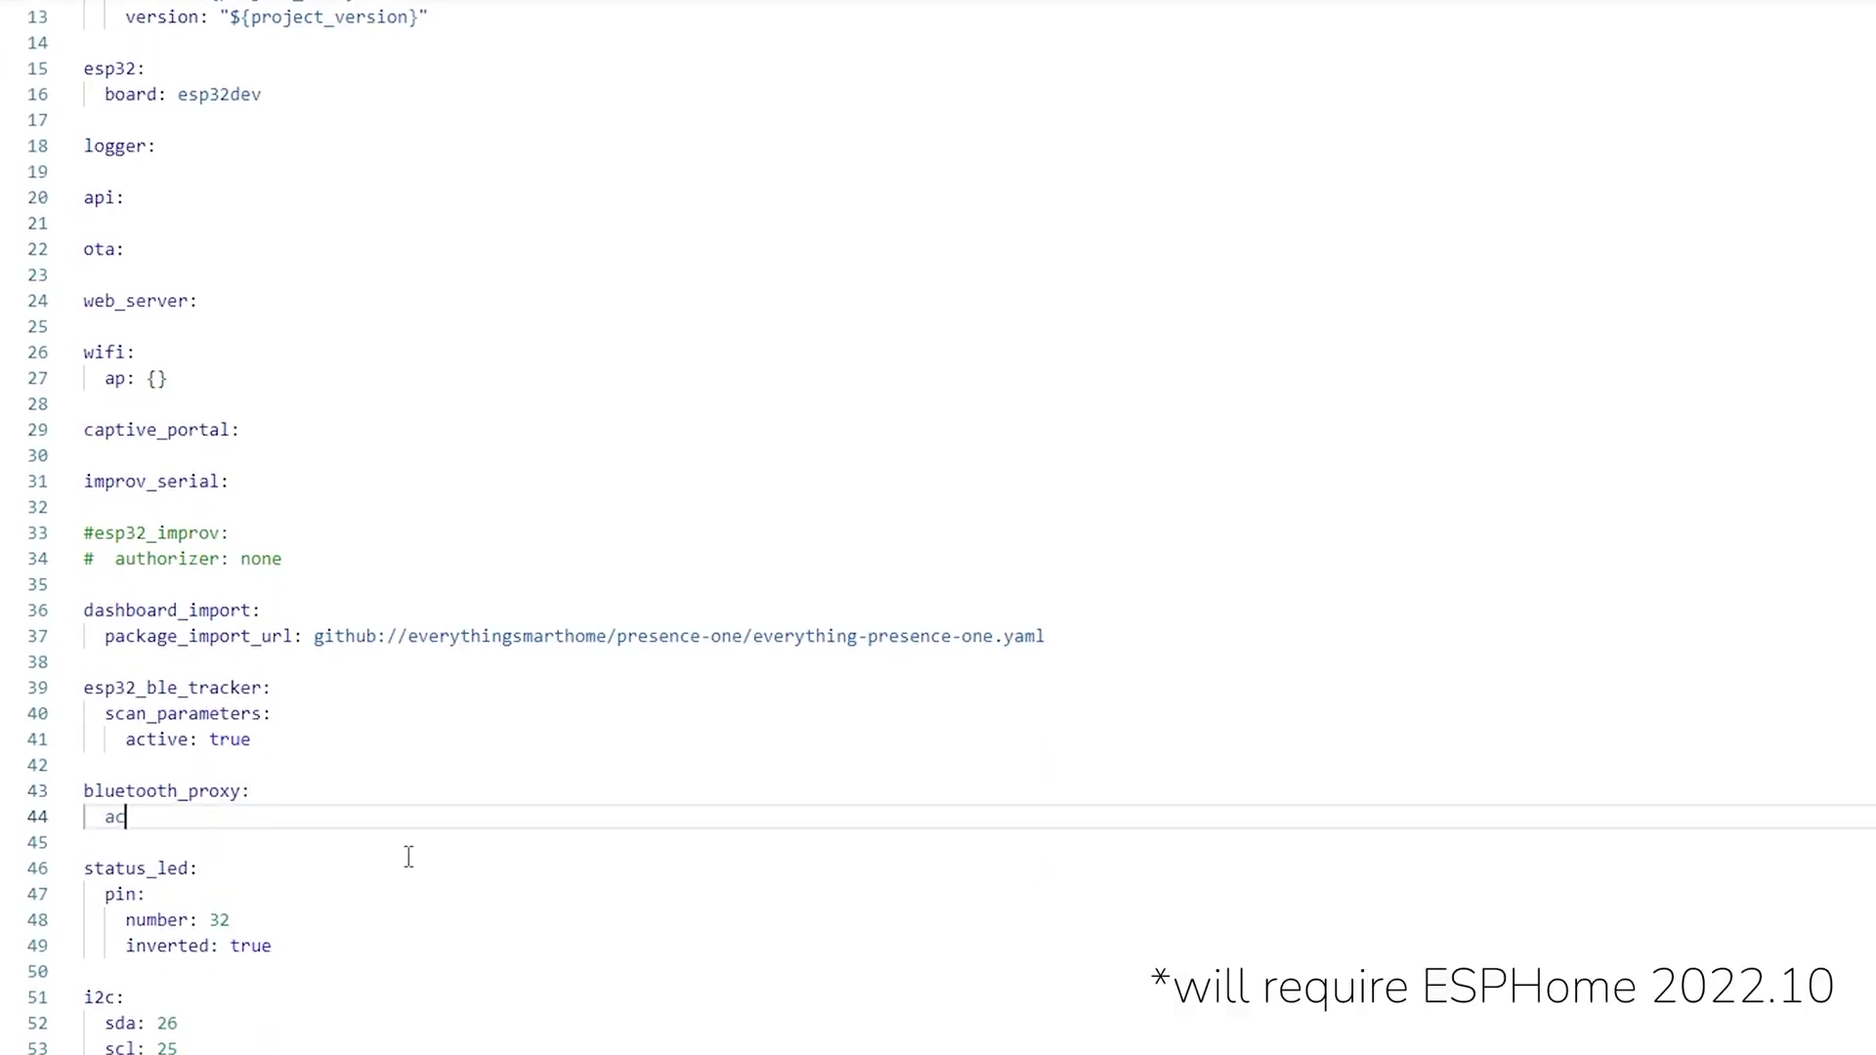
{"action": "type", "text": "active: true"}
{"action": "left_click", "coordinate": [398, 781]}
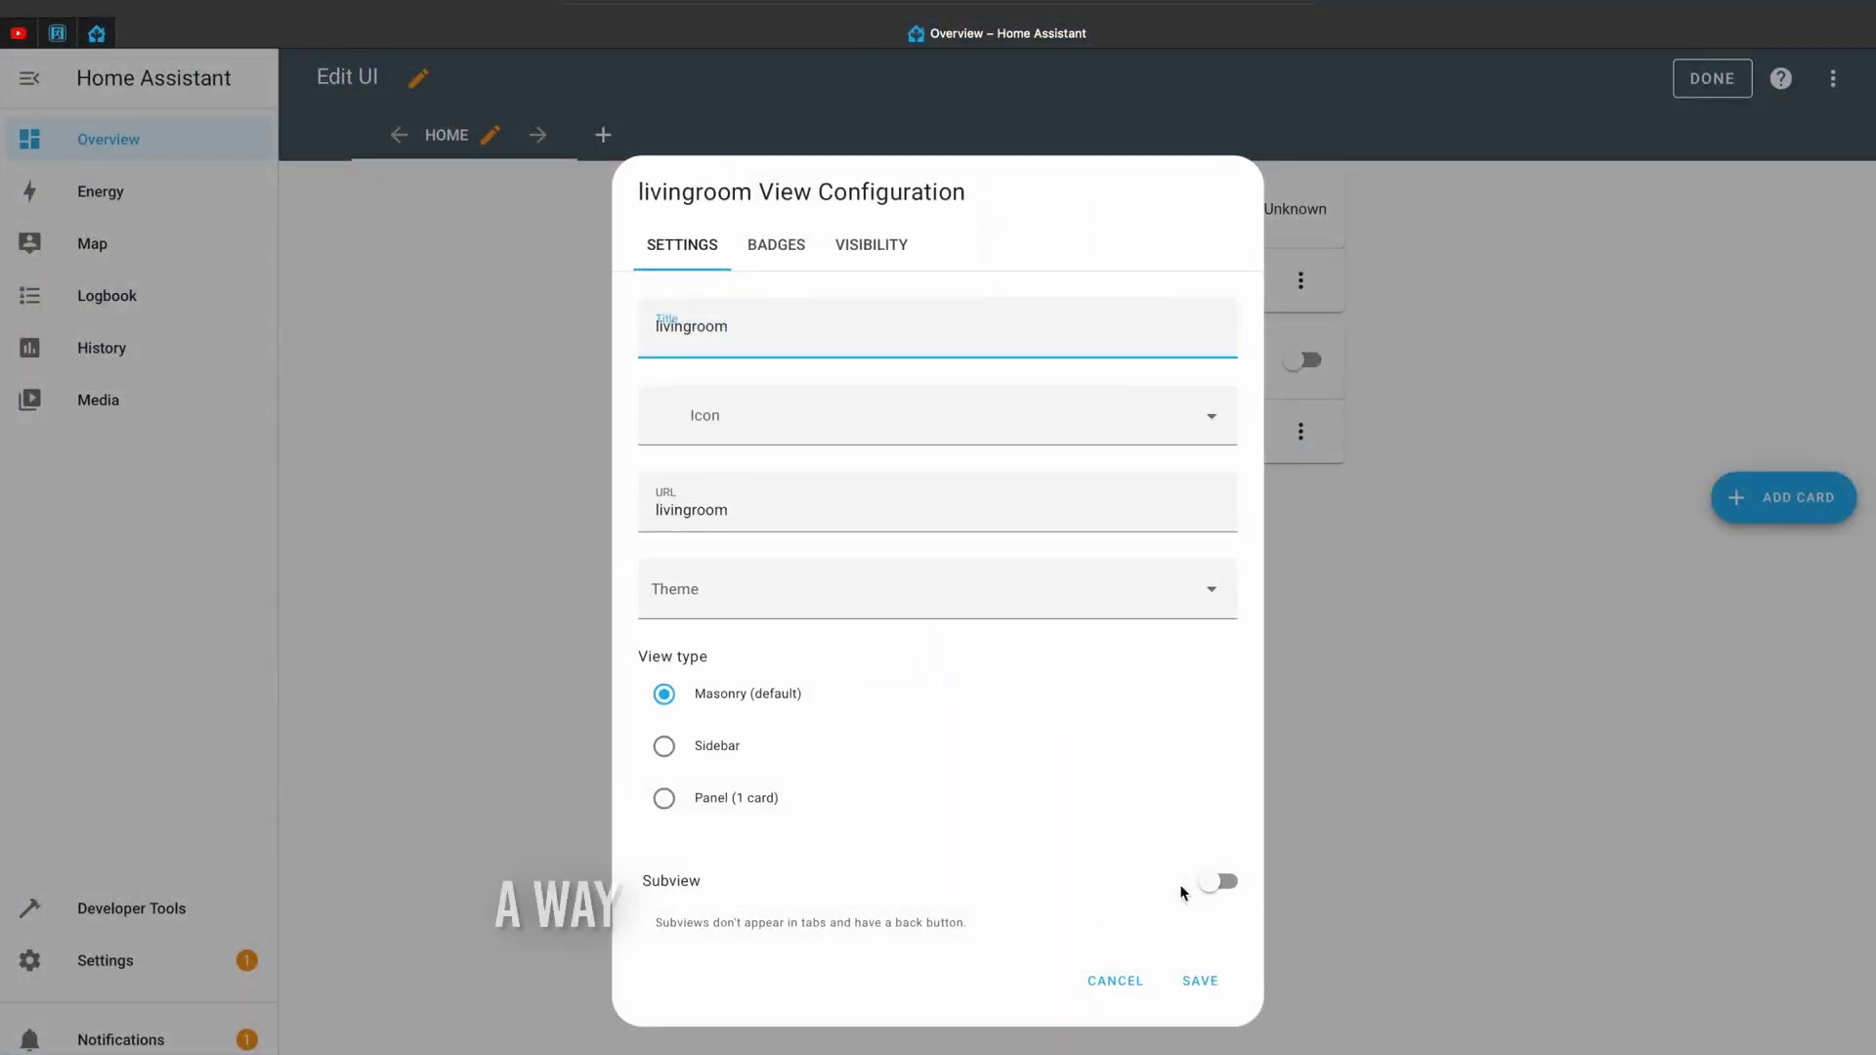
Enable Subview on the livingroom view and save the view settings
{"action": "left_click", "coordinate": [1212, 884]}
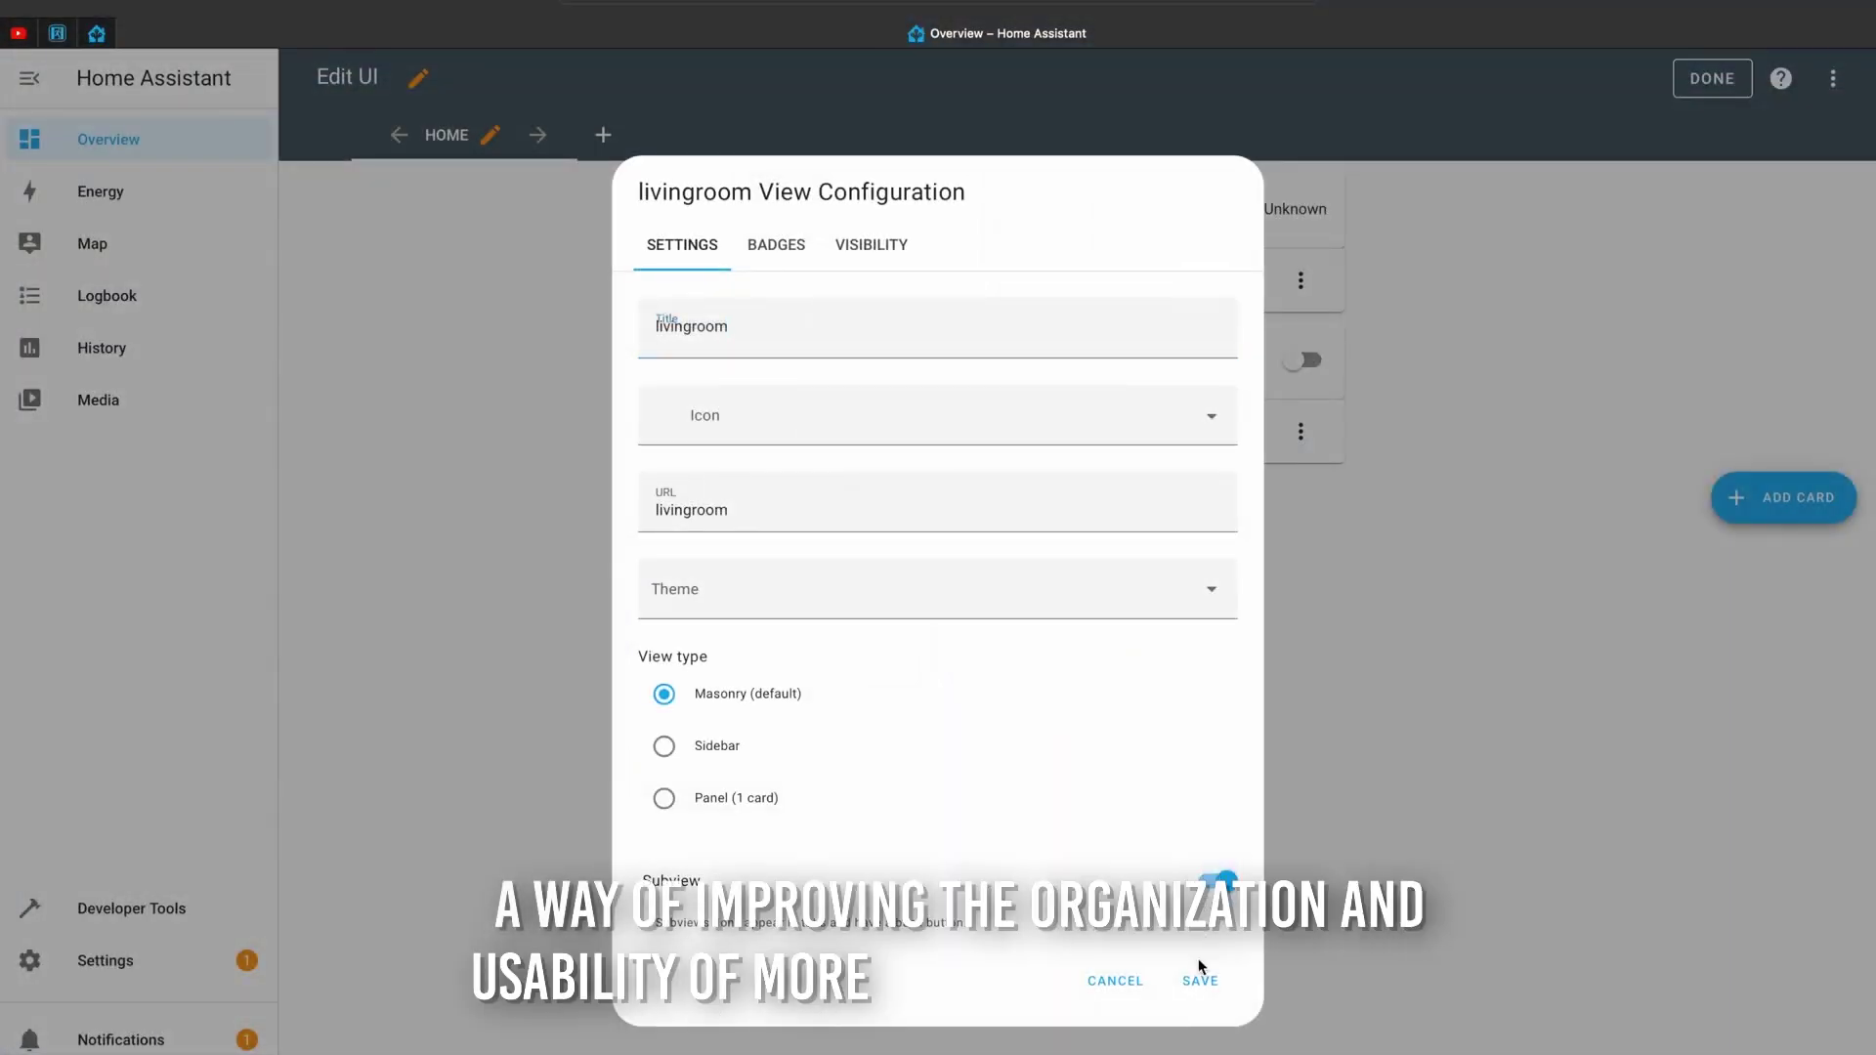
{"action": "left_click", "coordinate": [1199, 992]}
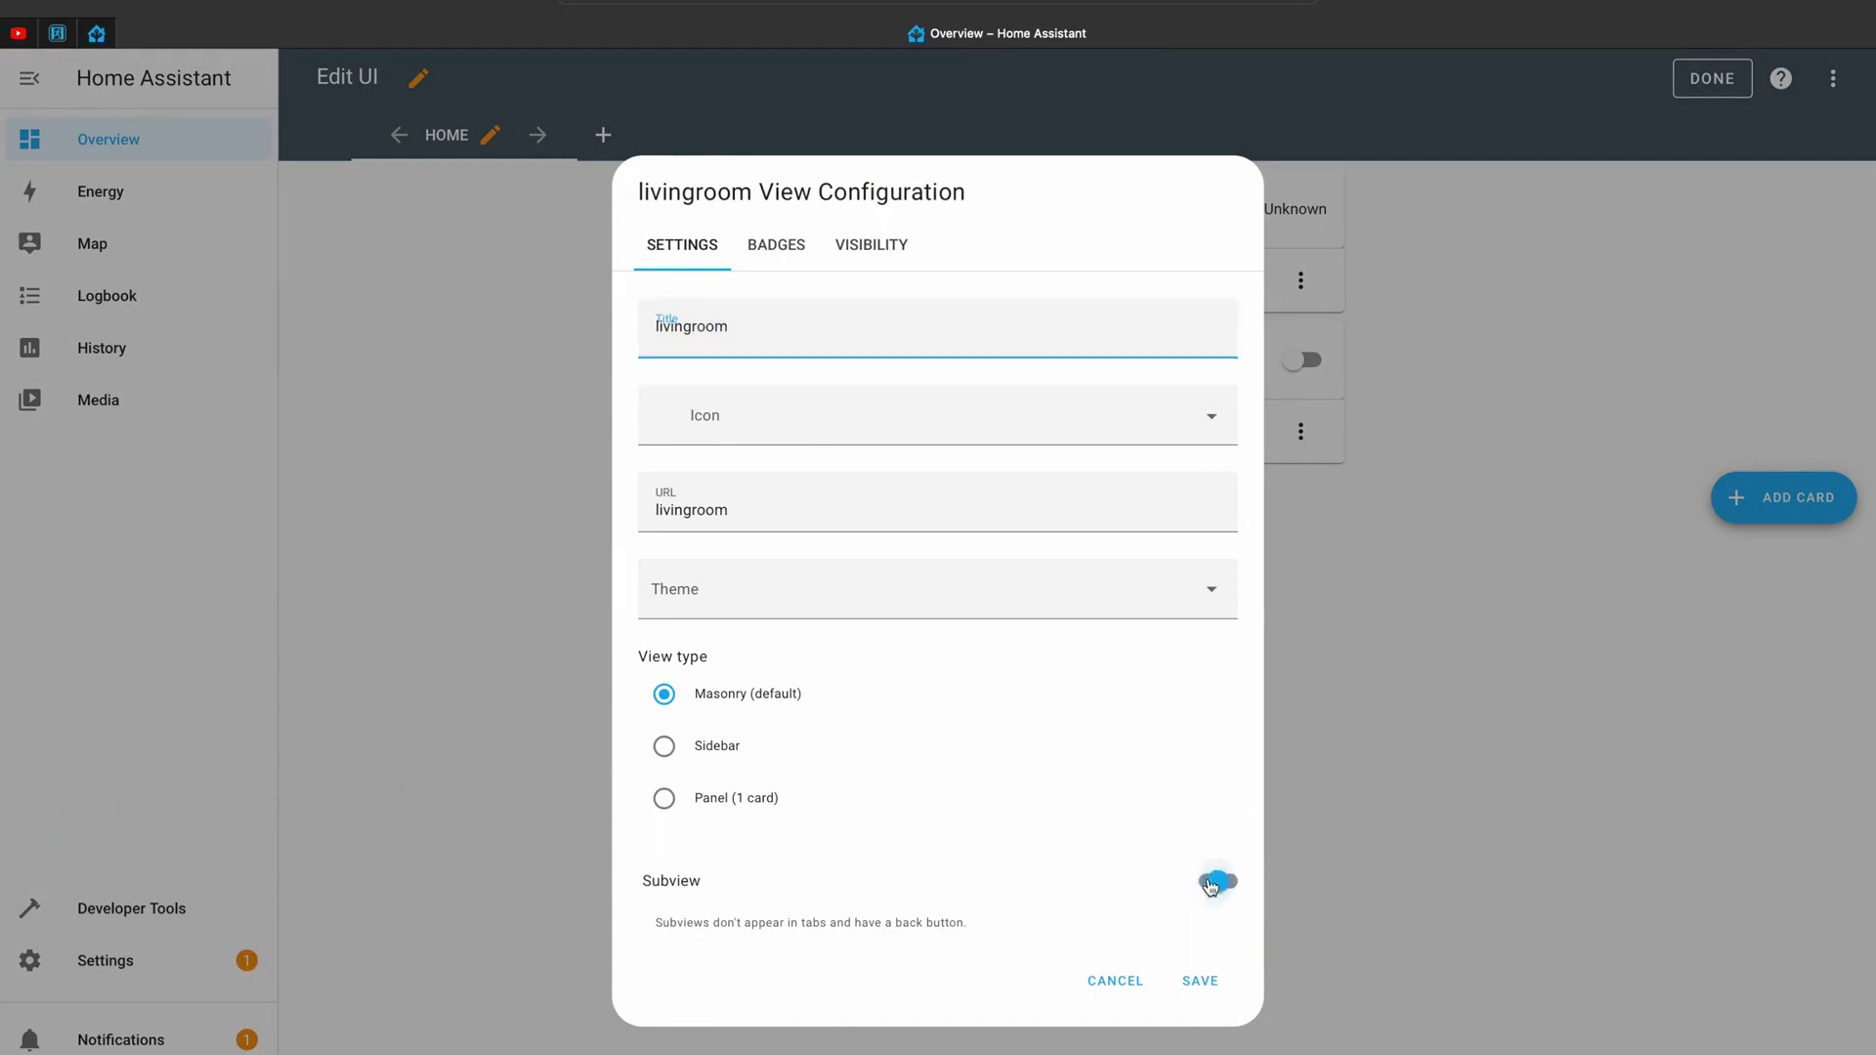
{"action": "left_click", "coordinate": [1199, 993]}
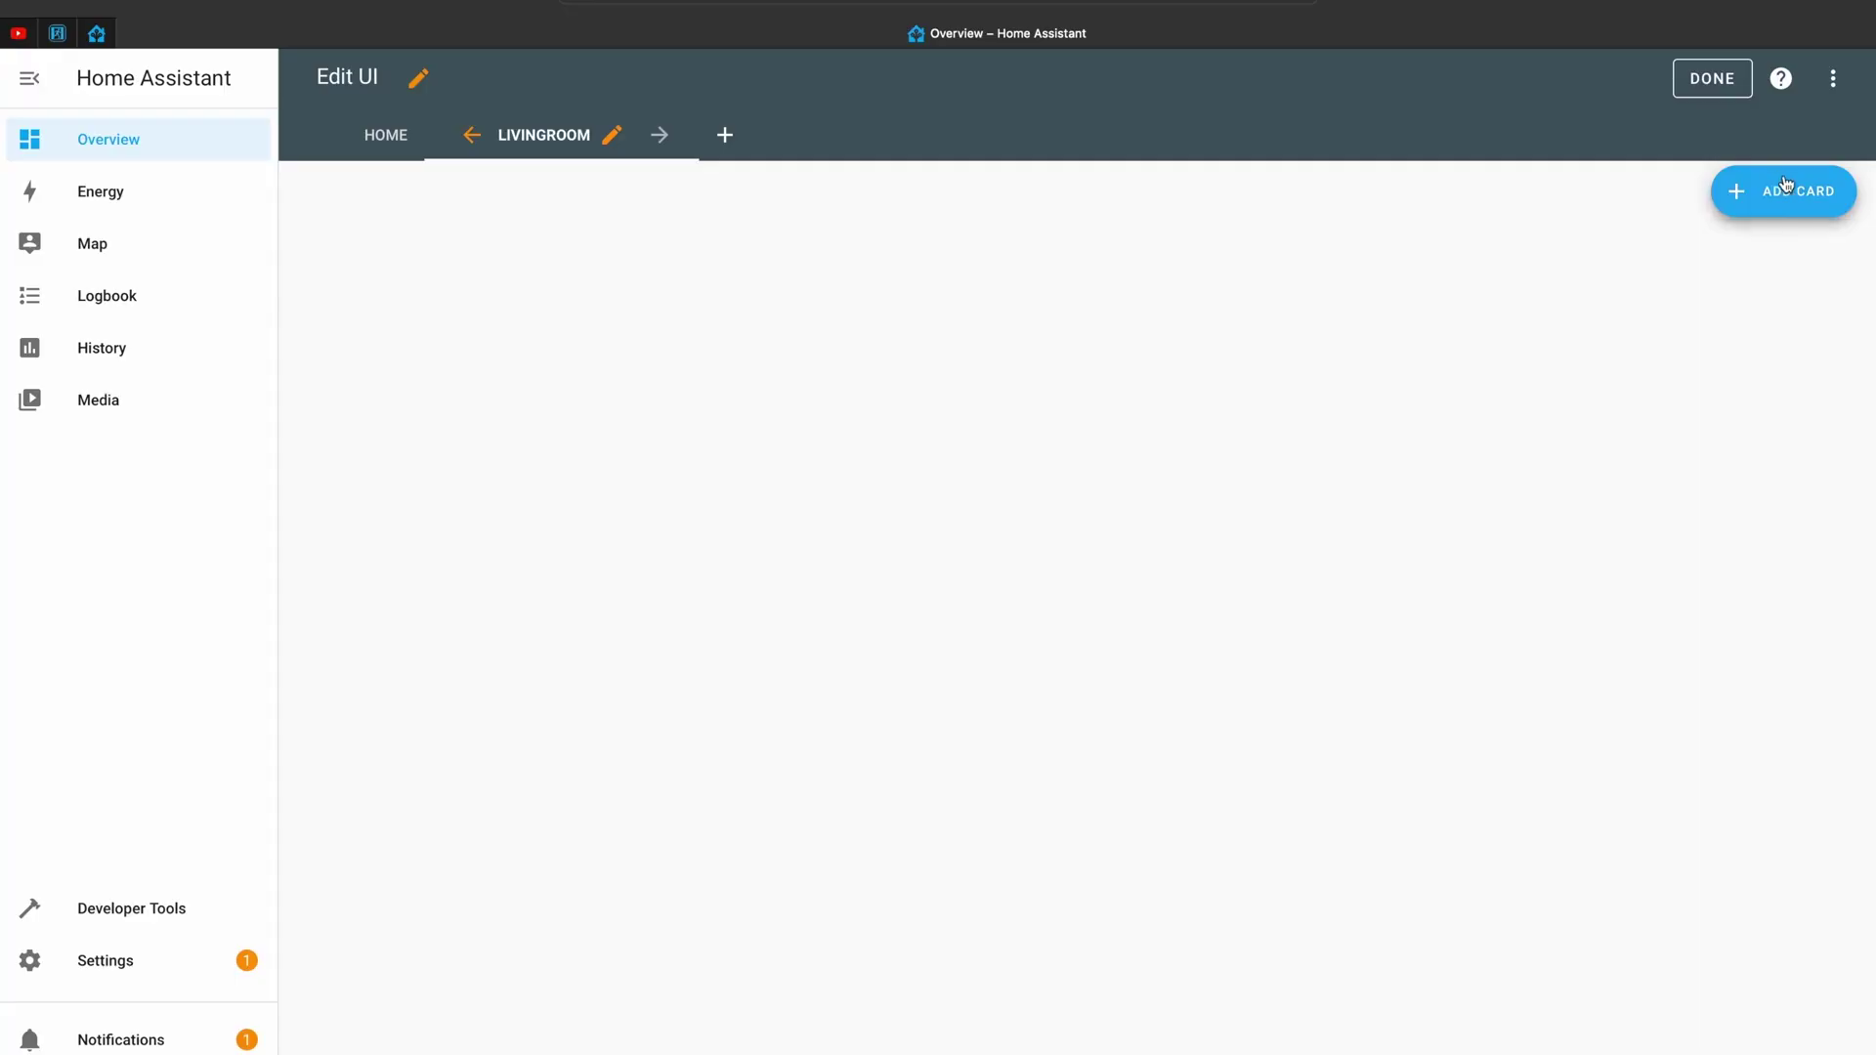
Add an Entities card for the Shelly plug to the livingroom view
{"action": "left_click", "coordinate": [1785, 186]}
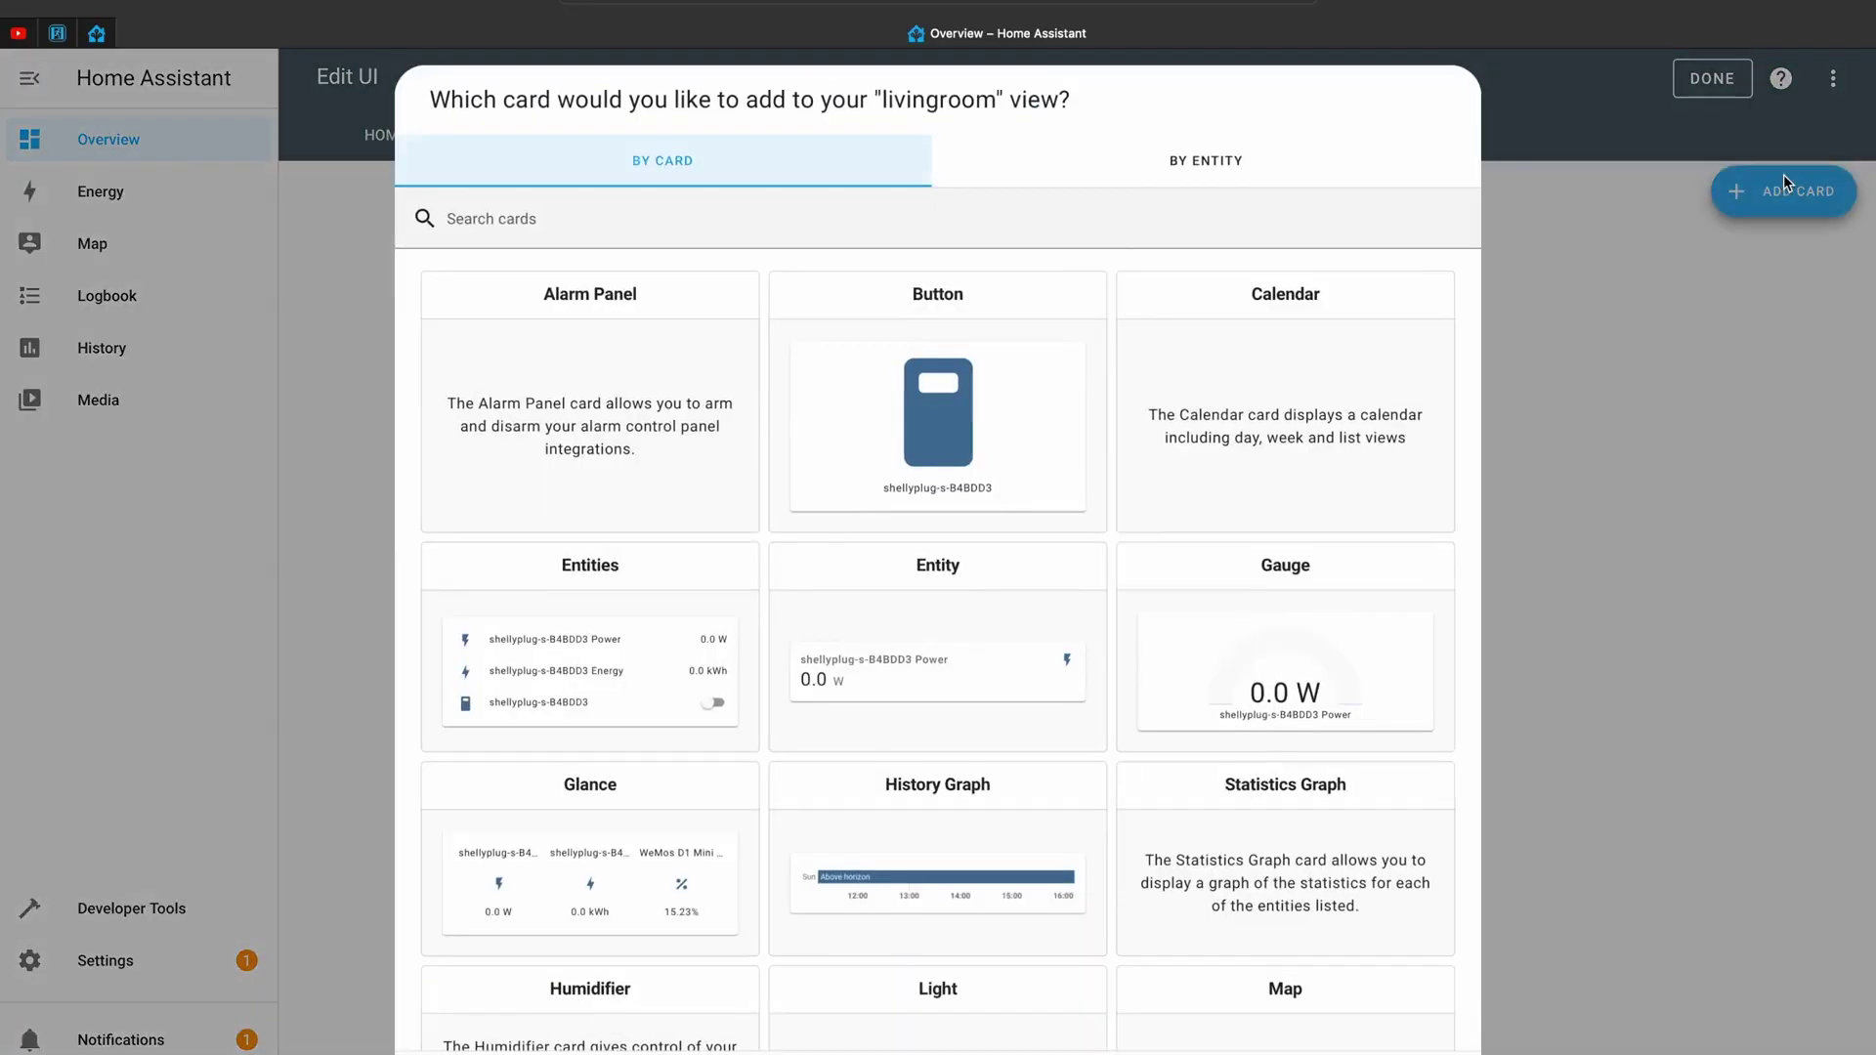
{"action": "left_click", "coordinate": [655, 684]}
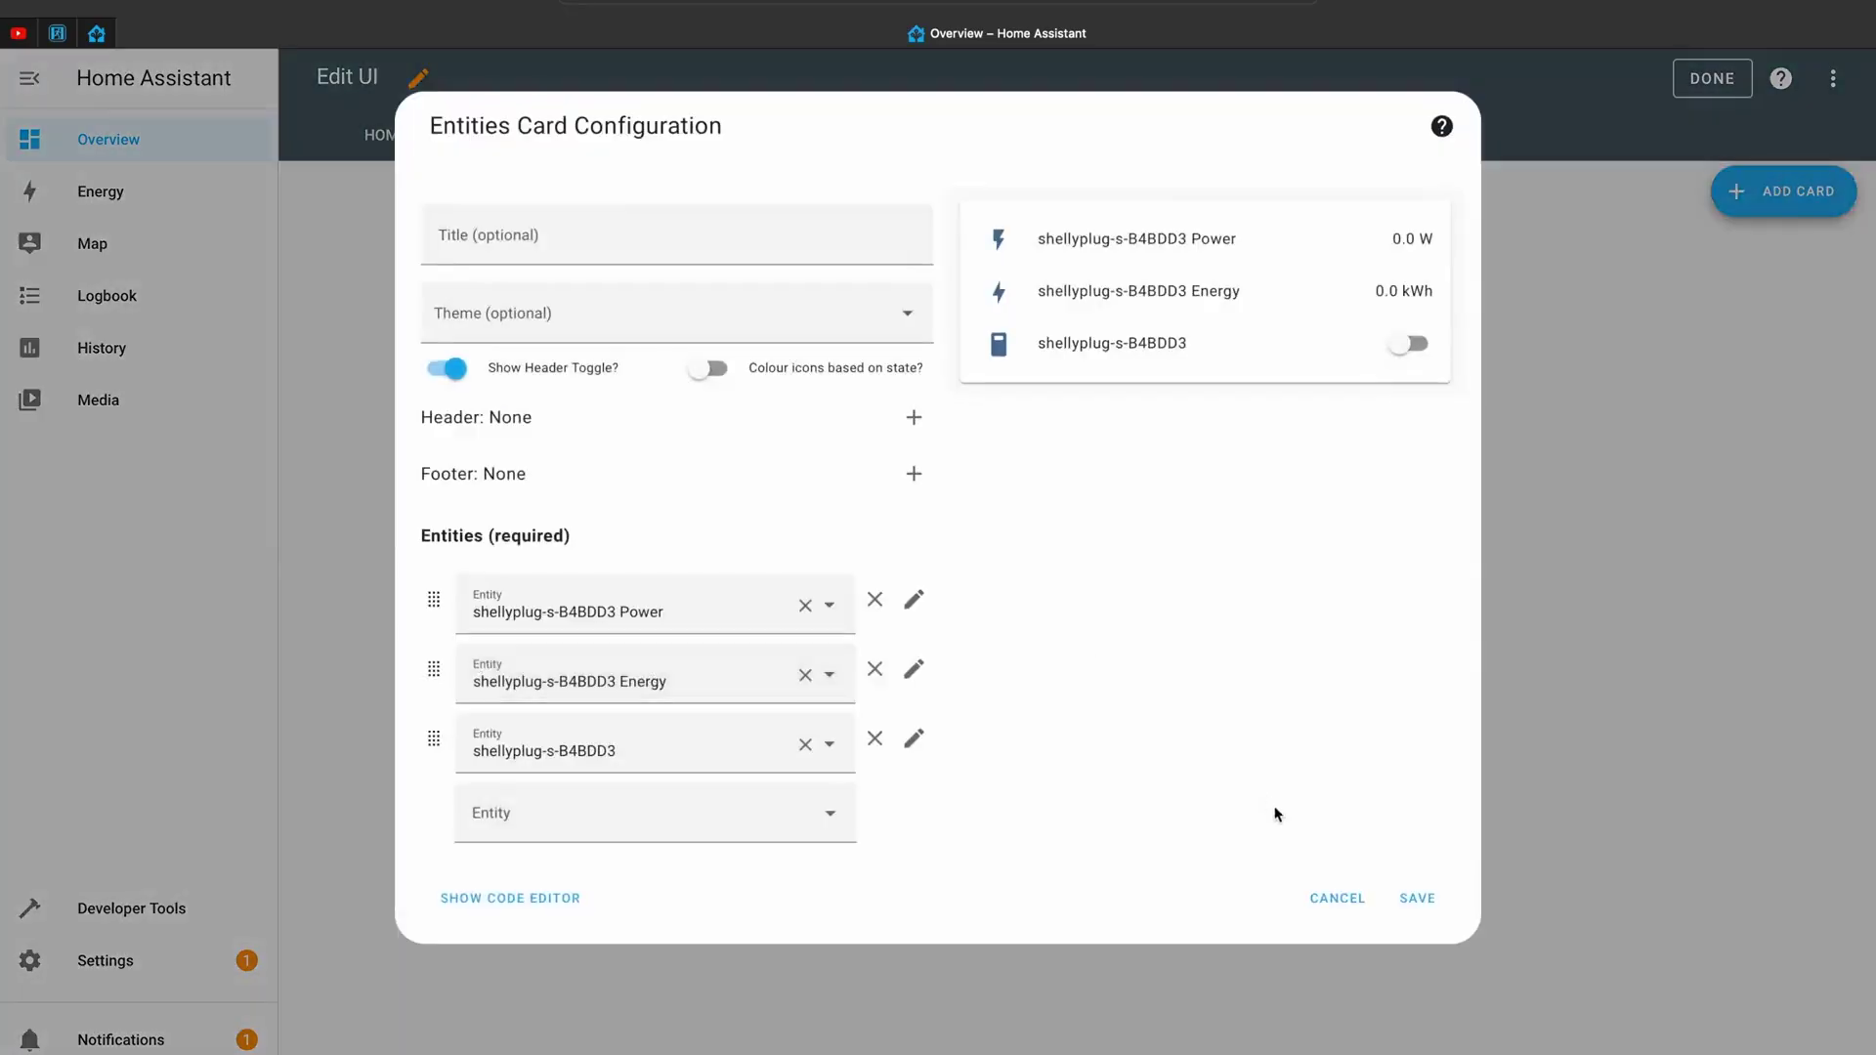
{"action": "left_click", "coordinate": [1413, 901]}
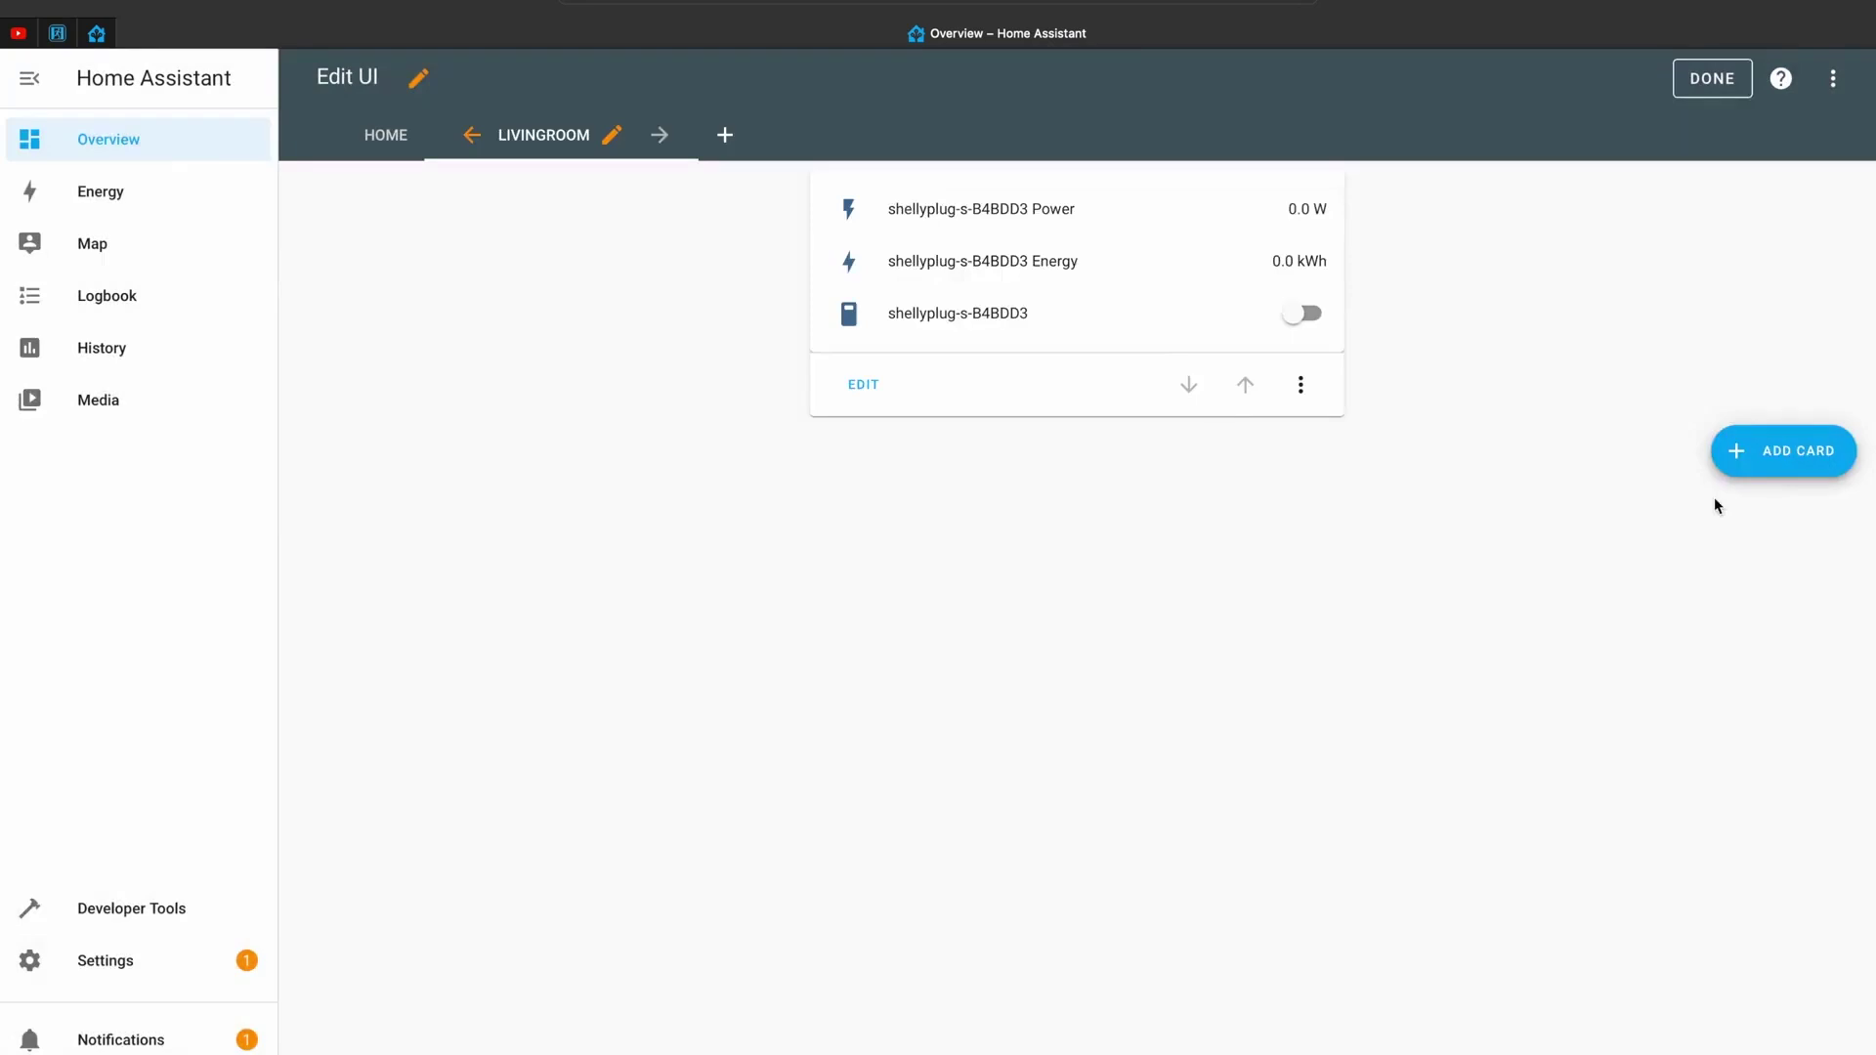
Add a Gauge card for the smoke sensor to the livingroom view
{"action": "left_click", "coordinate": [1774, 457]}
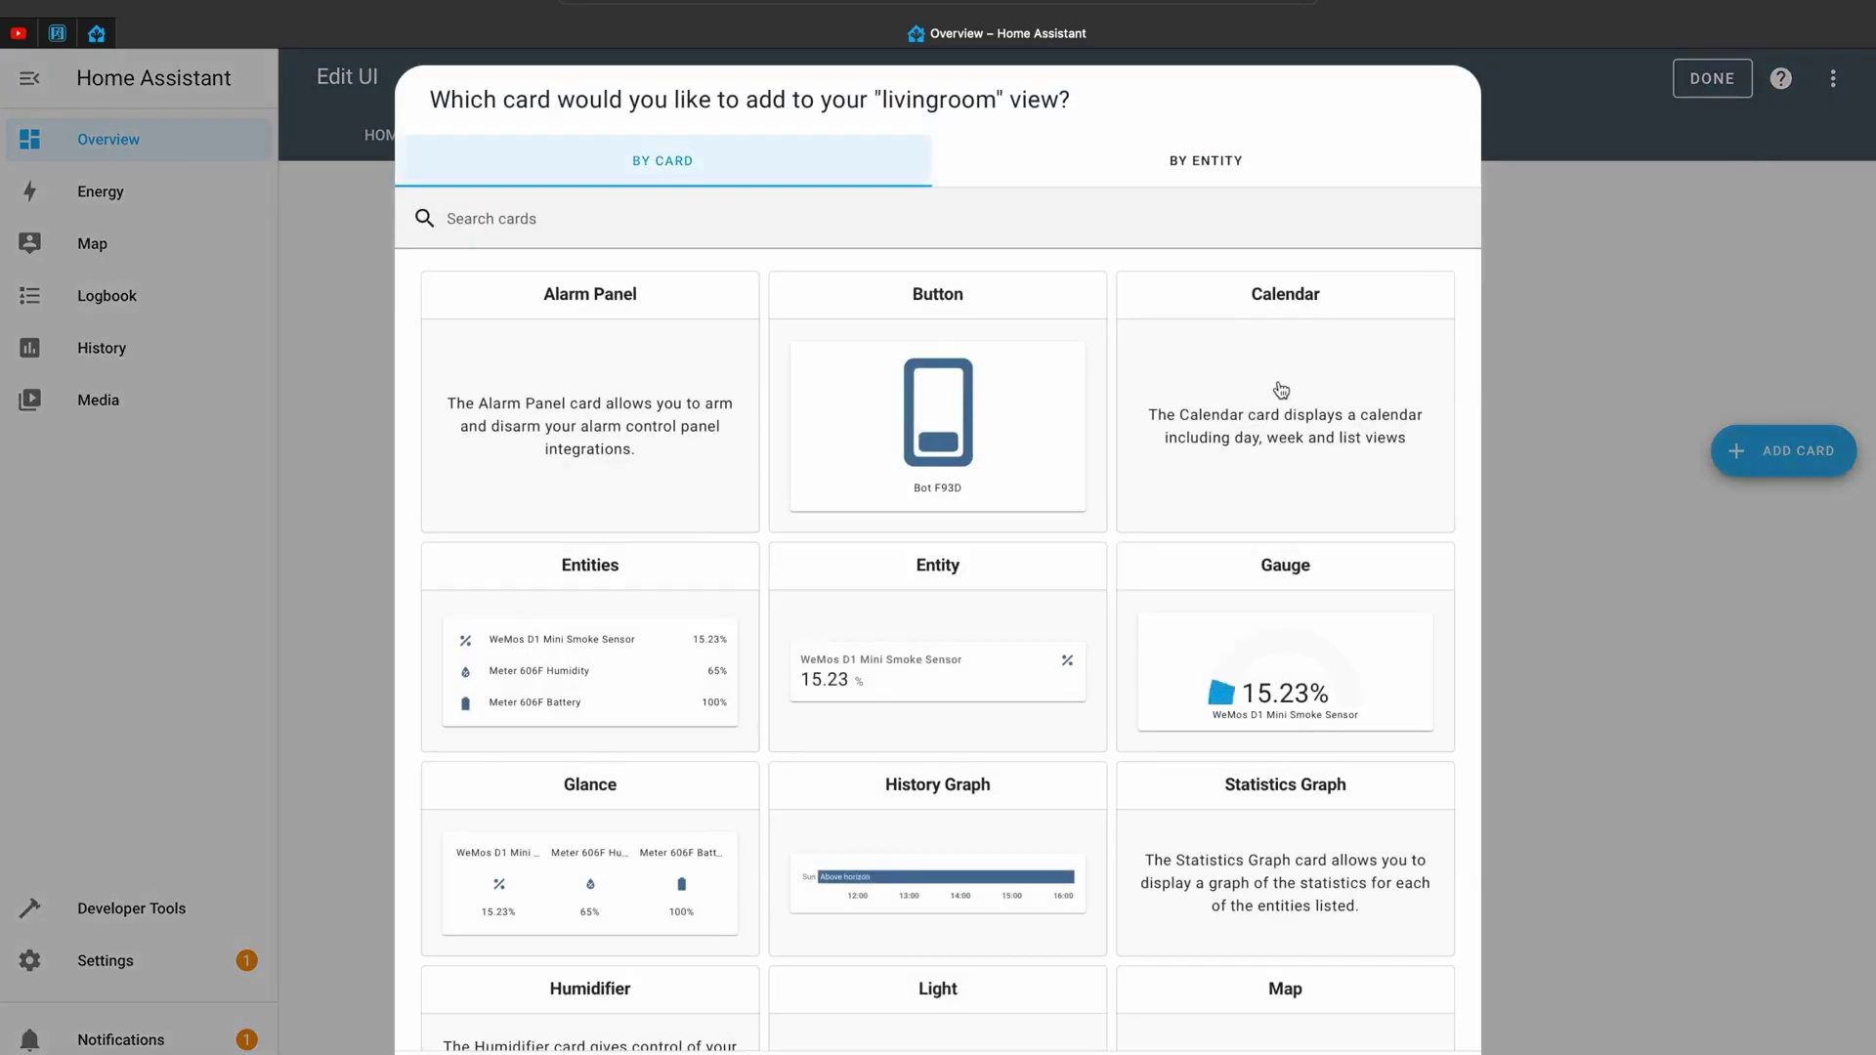
{"action": "left_click", "coordinate": [1259, 635]}
{"action": "left_click", "coordinate": [1429, 662]}
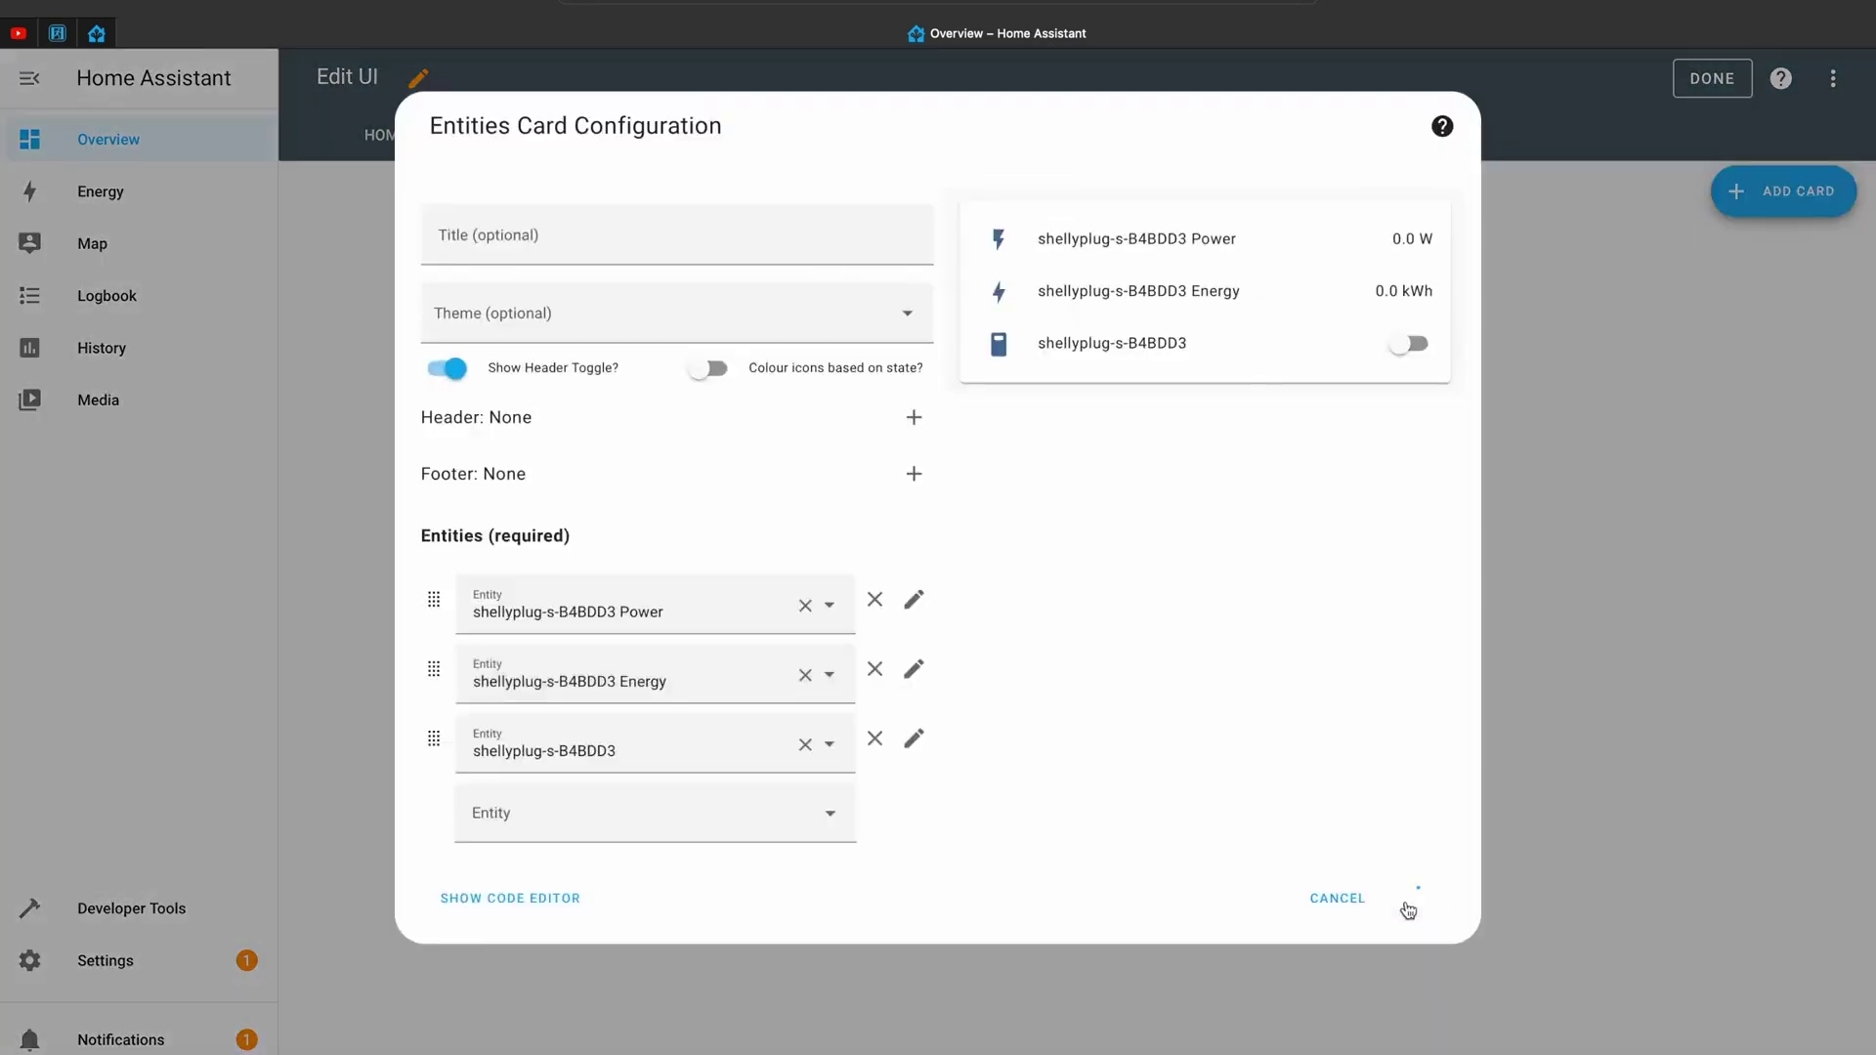
{"action": "left_click", "coordinate": [1412, 898]}
Paste the chip_back button-card block into bathroom.yaml with ulm_chip_back_path set to home
{"action": "left_click", "coordinate": [1773, 458]}
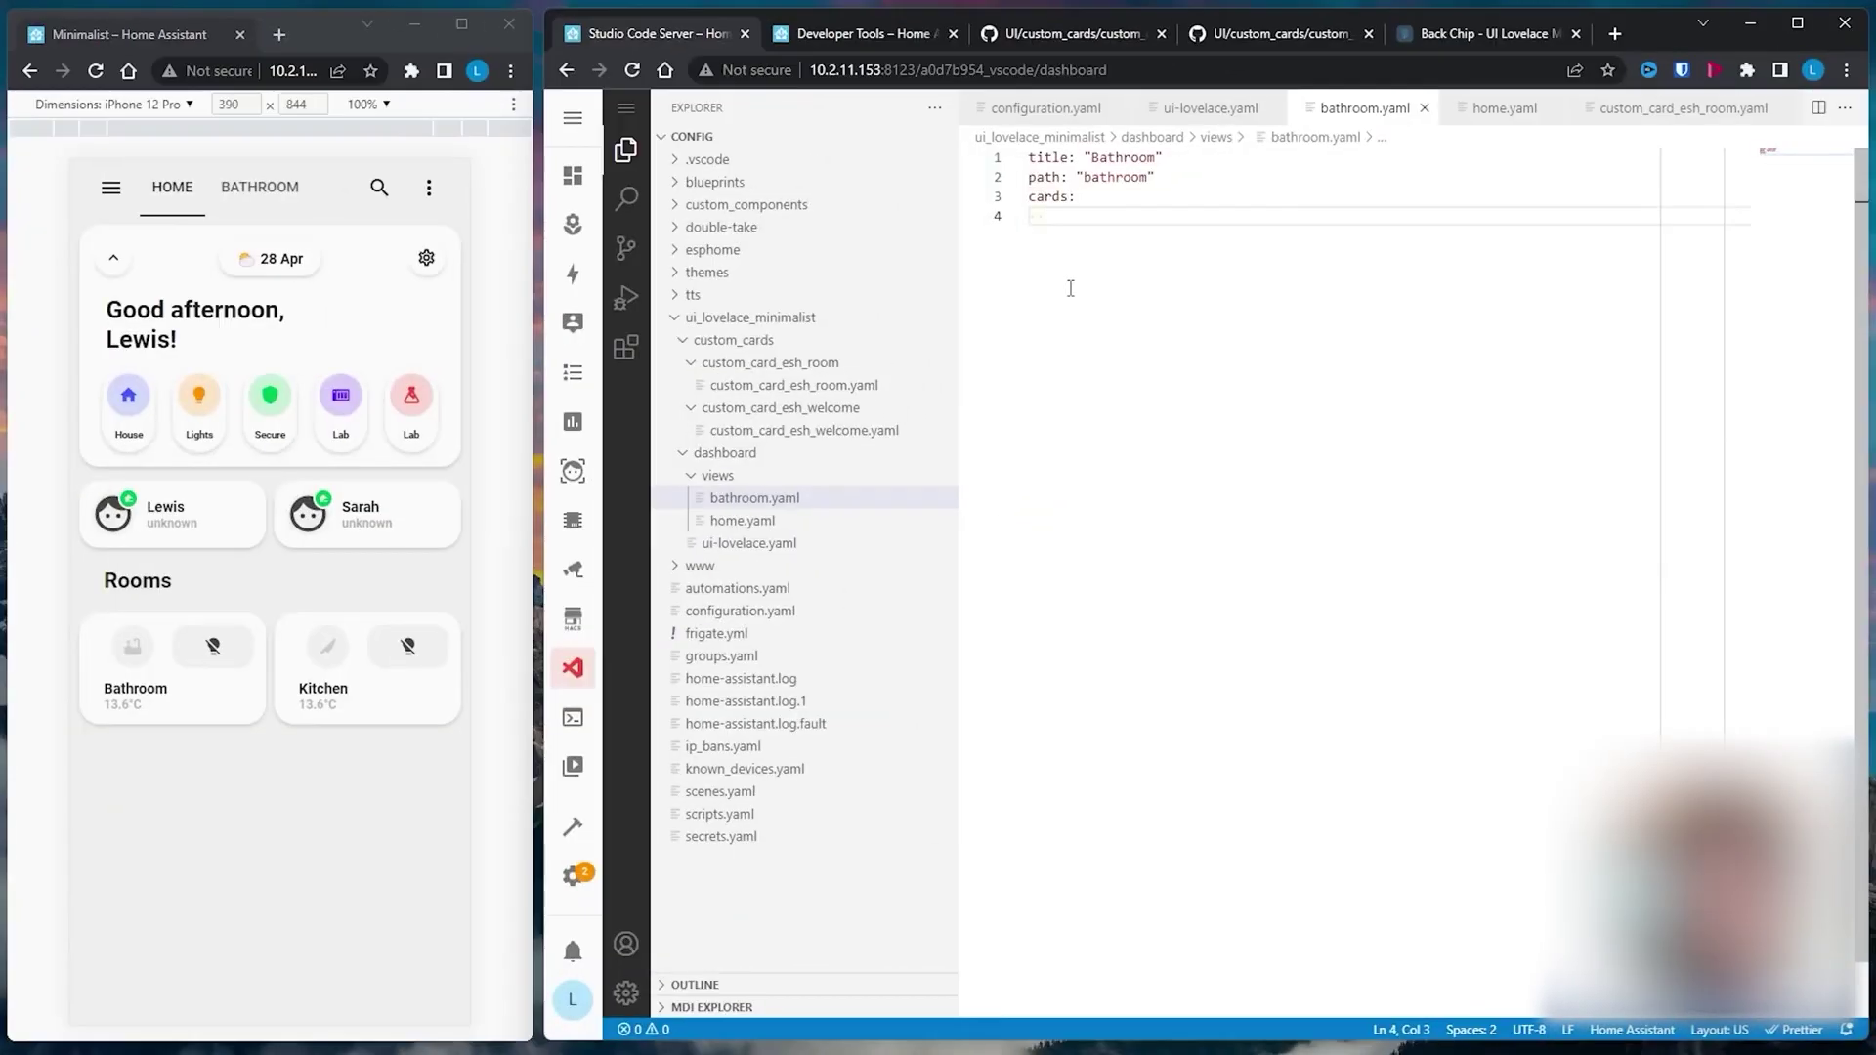
{"action": "type", "text": "- type: 'custom:button-card'   template: chip_back   variables:     ulm_chip_back_path: /ui-lovelace-minimalist/home"}
{"action": "key", "text": "BackSpace"}
{"action": "key", "text": "BackSpace"}
{"action": "type", "text": "home"}
{"action": "left_click", "coordinate": [95, 249]}
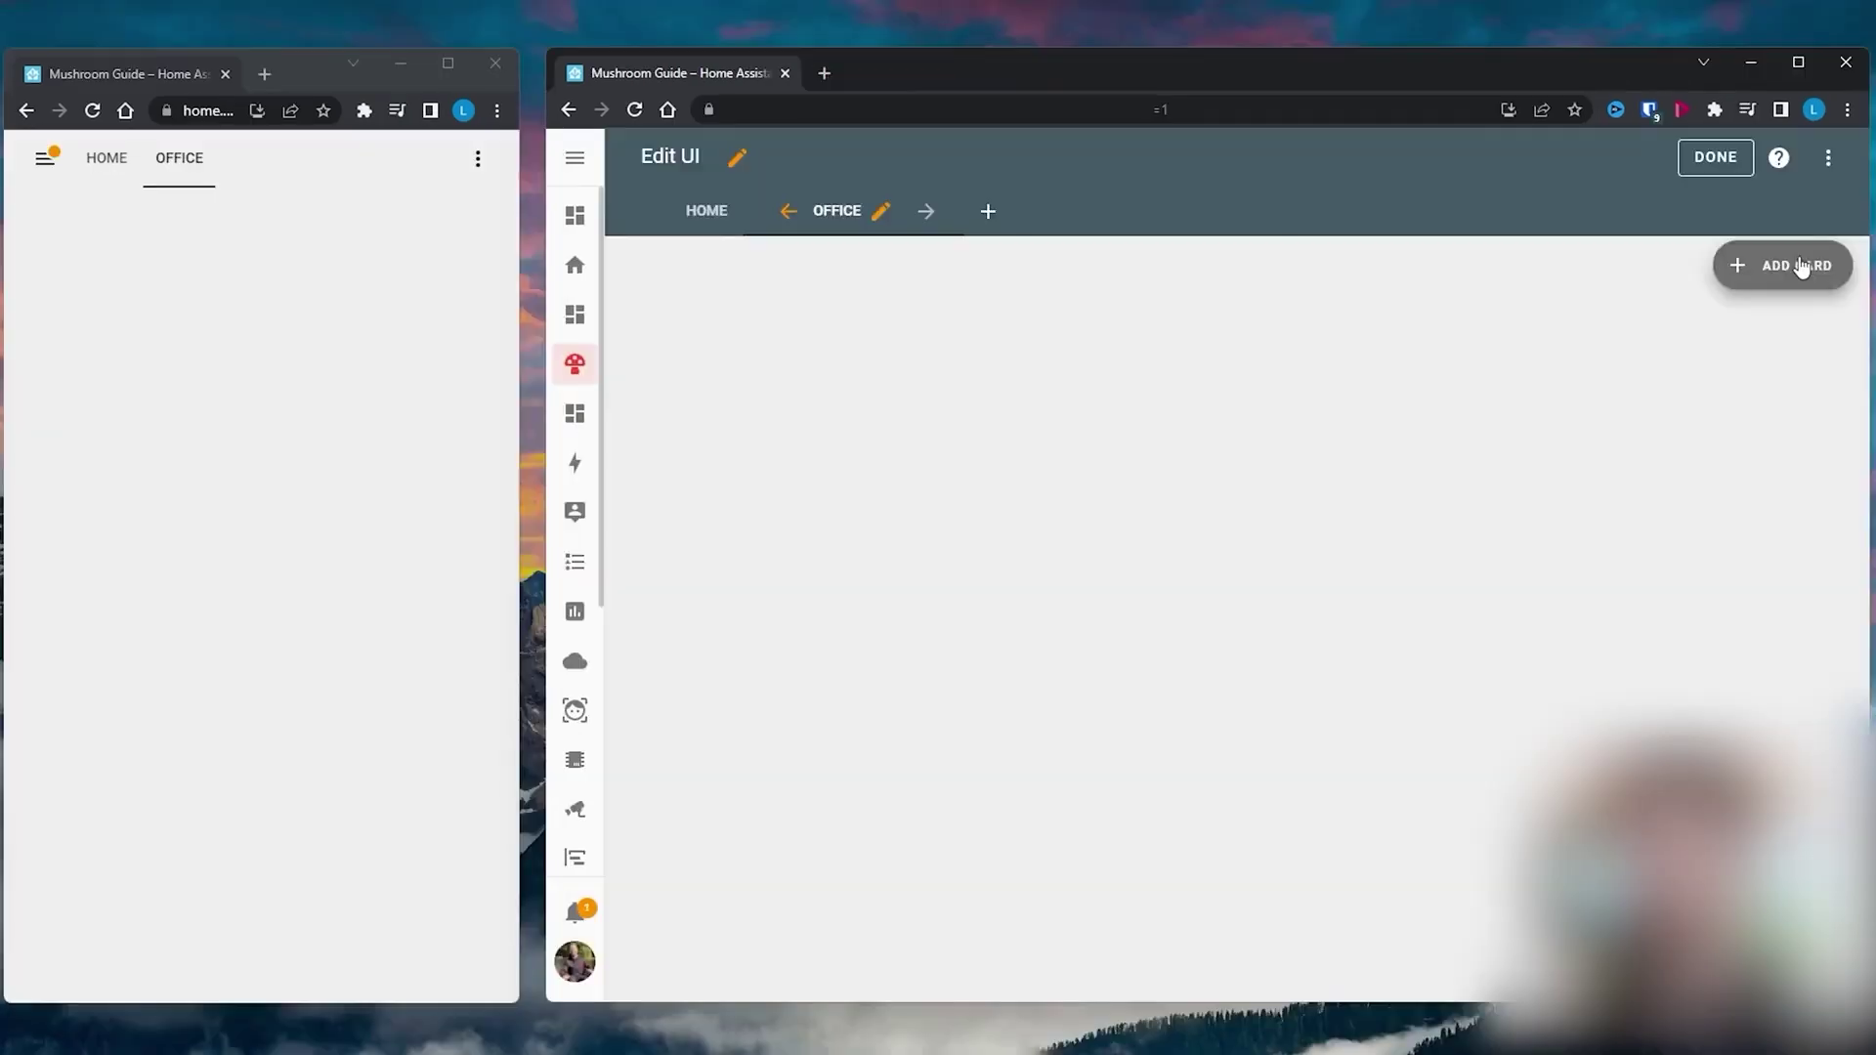
Add a Mushroom Chips card to the Office view by searching 'chip'
{"action": "left_click", "coordinate": [1798, 264]}
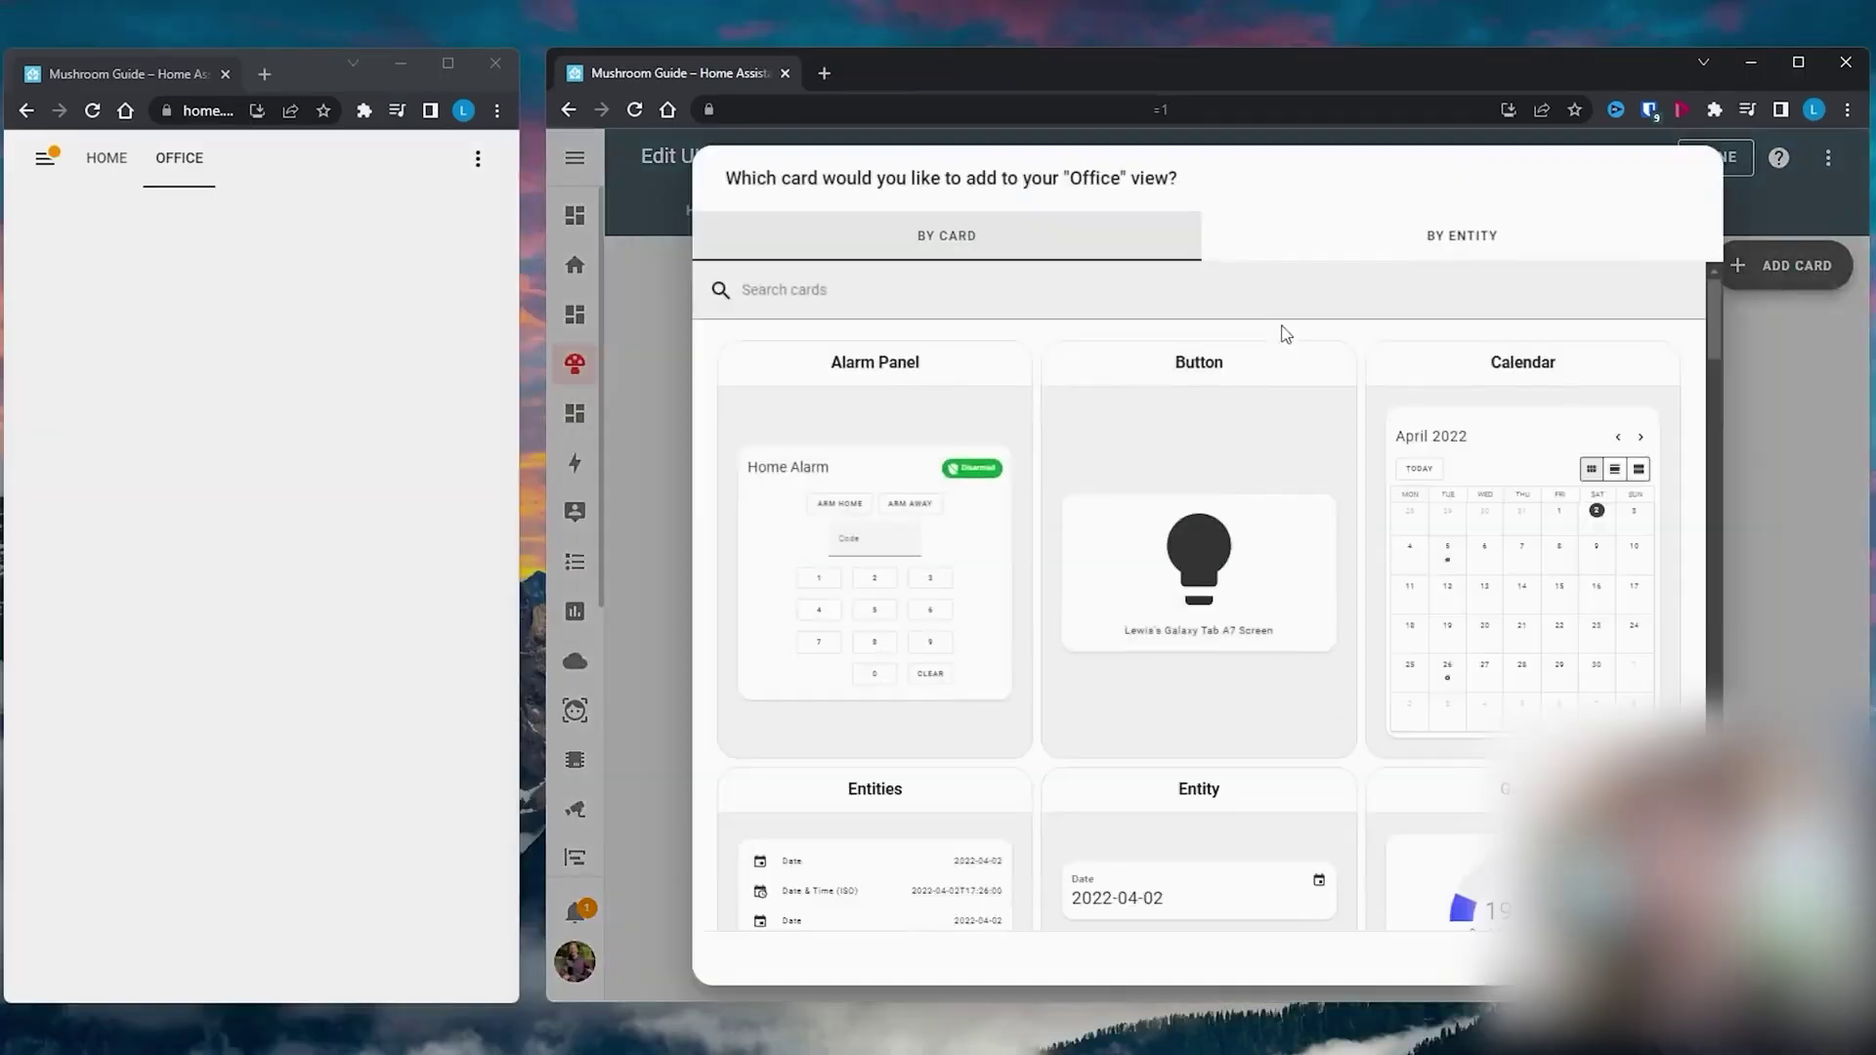
{"action": "type", "text": "chip"}
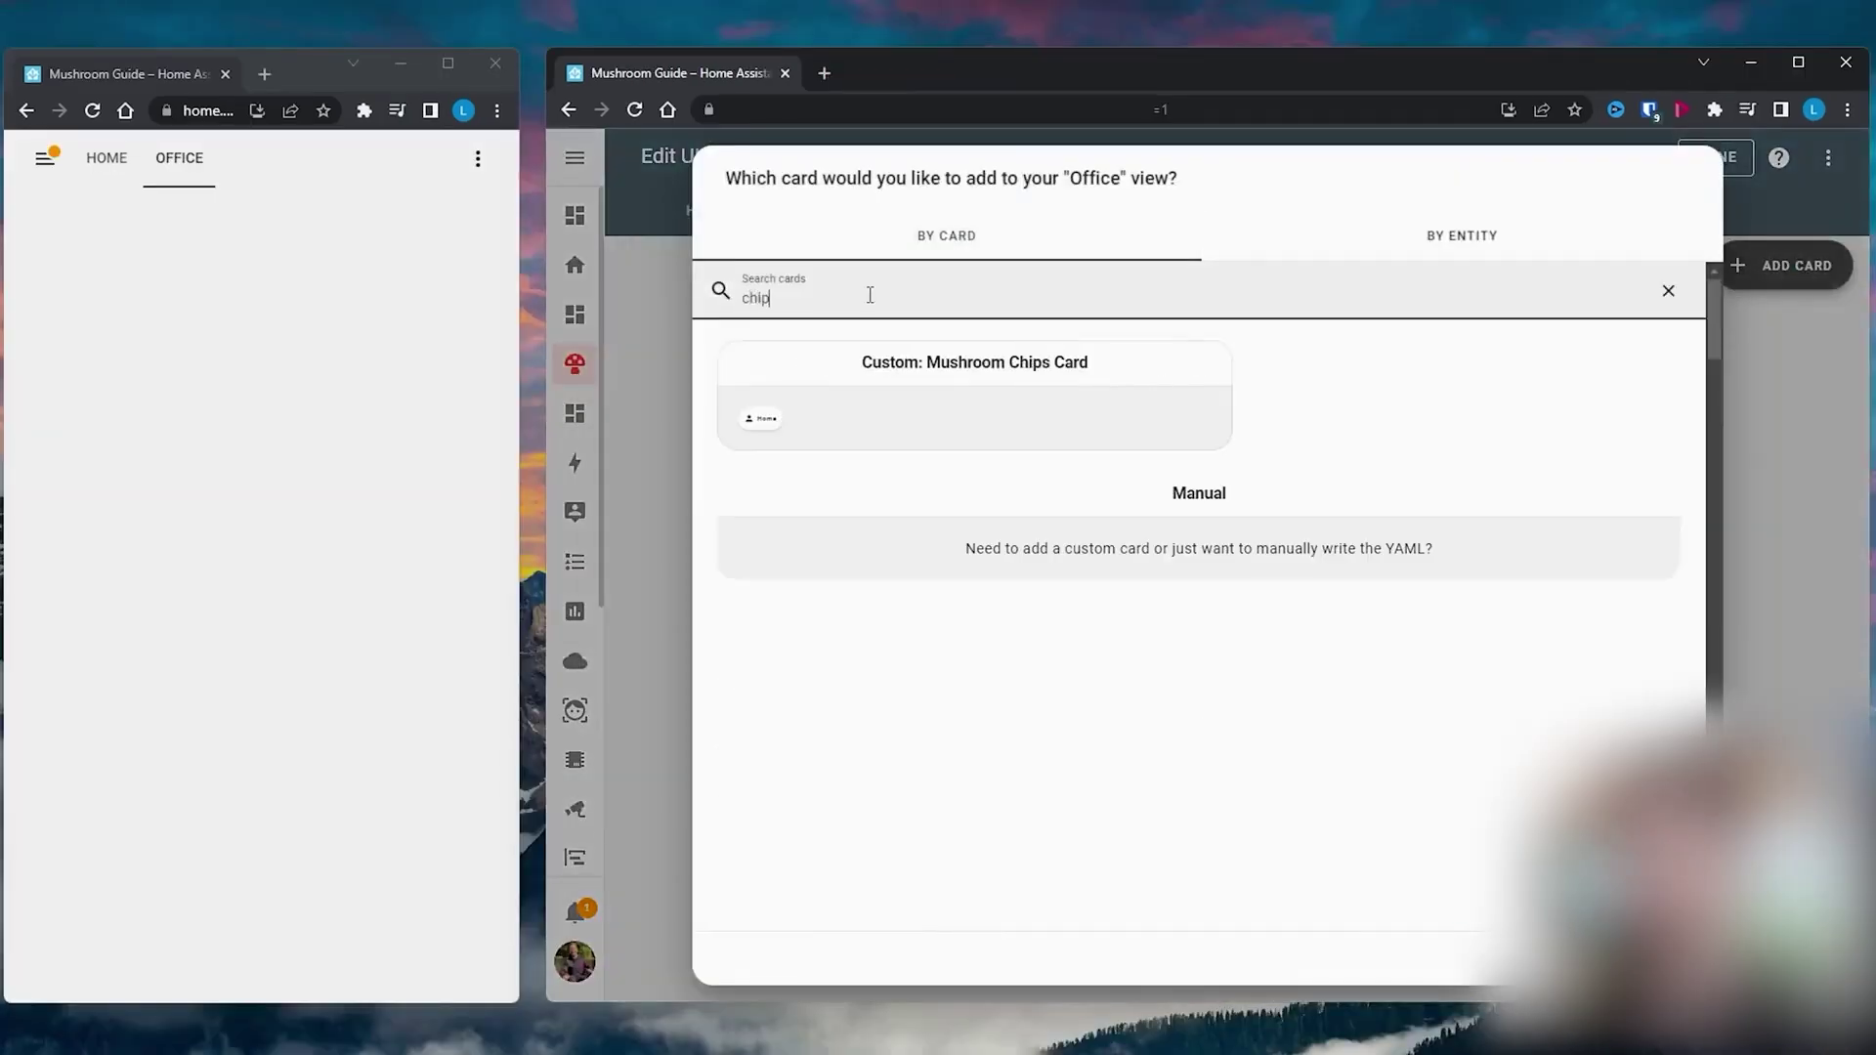
{"action": "left_click", "coordinate": [901, 417]}
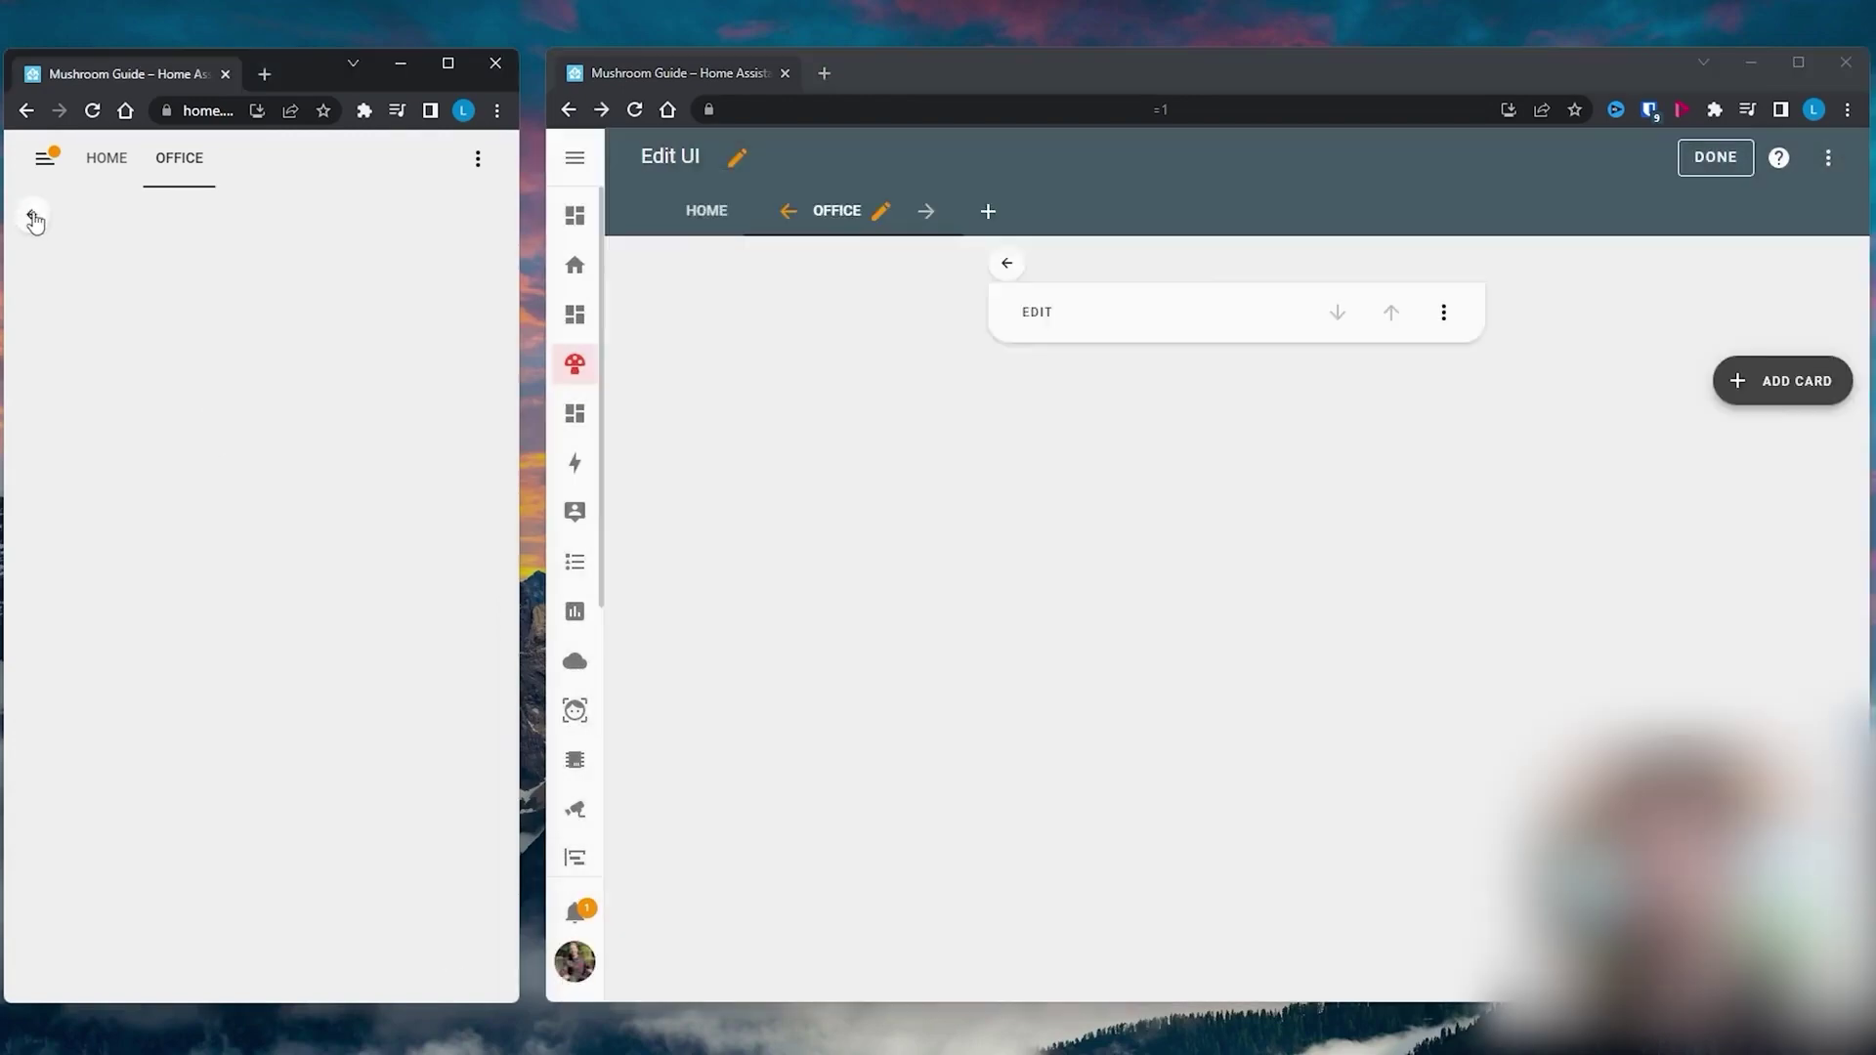
Put the dashboard into edit mode and start adding a new view
{"action": "left_click", "coordinate": [1824, 39]}
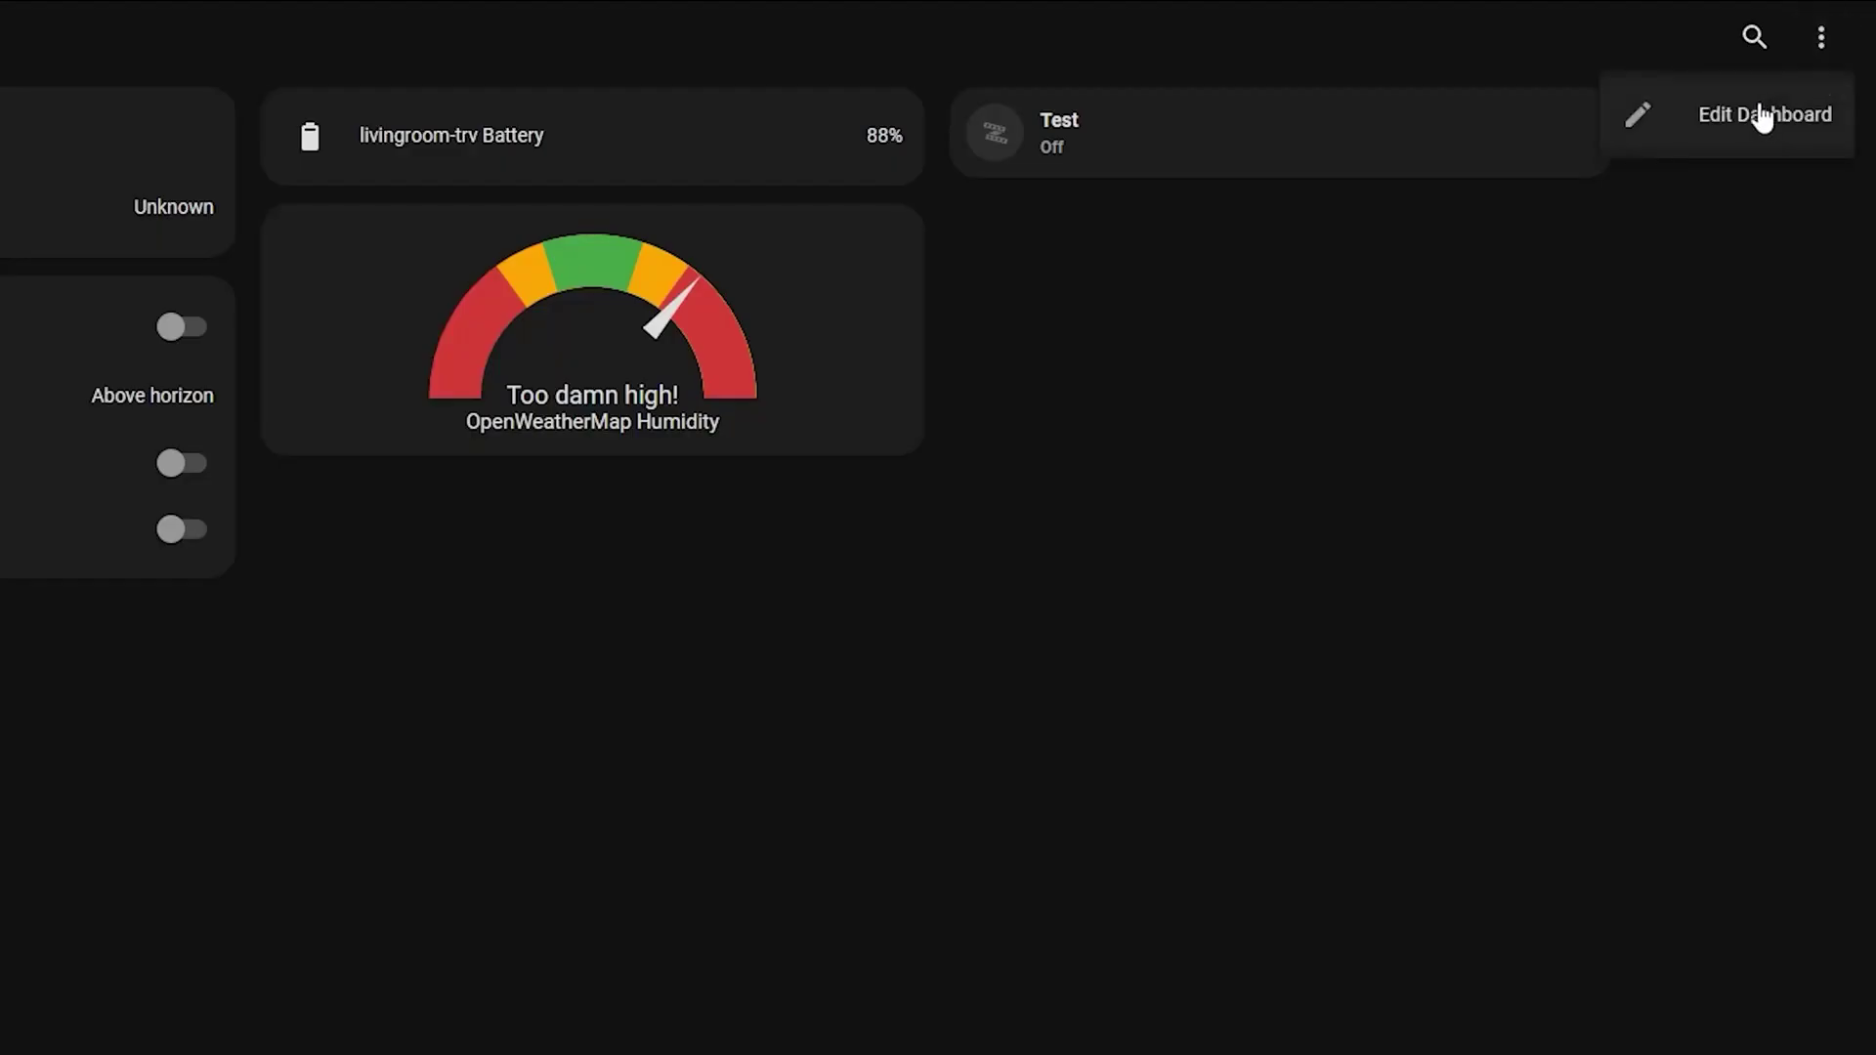
{"action": "left_click", "coordinate": [1762, 115]}
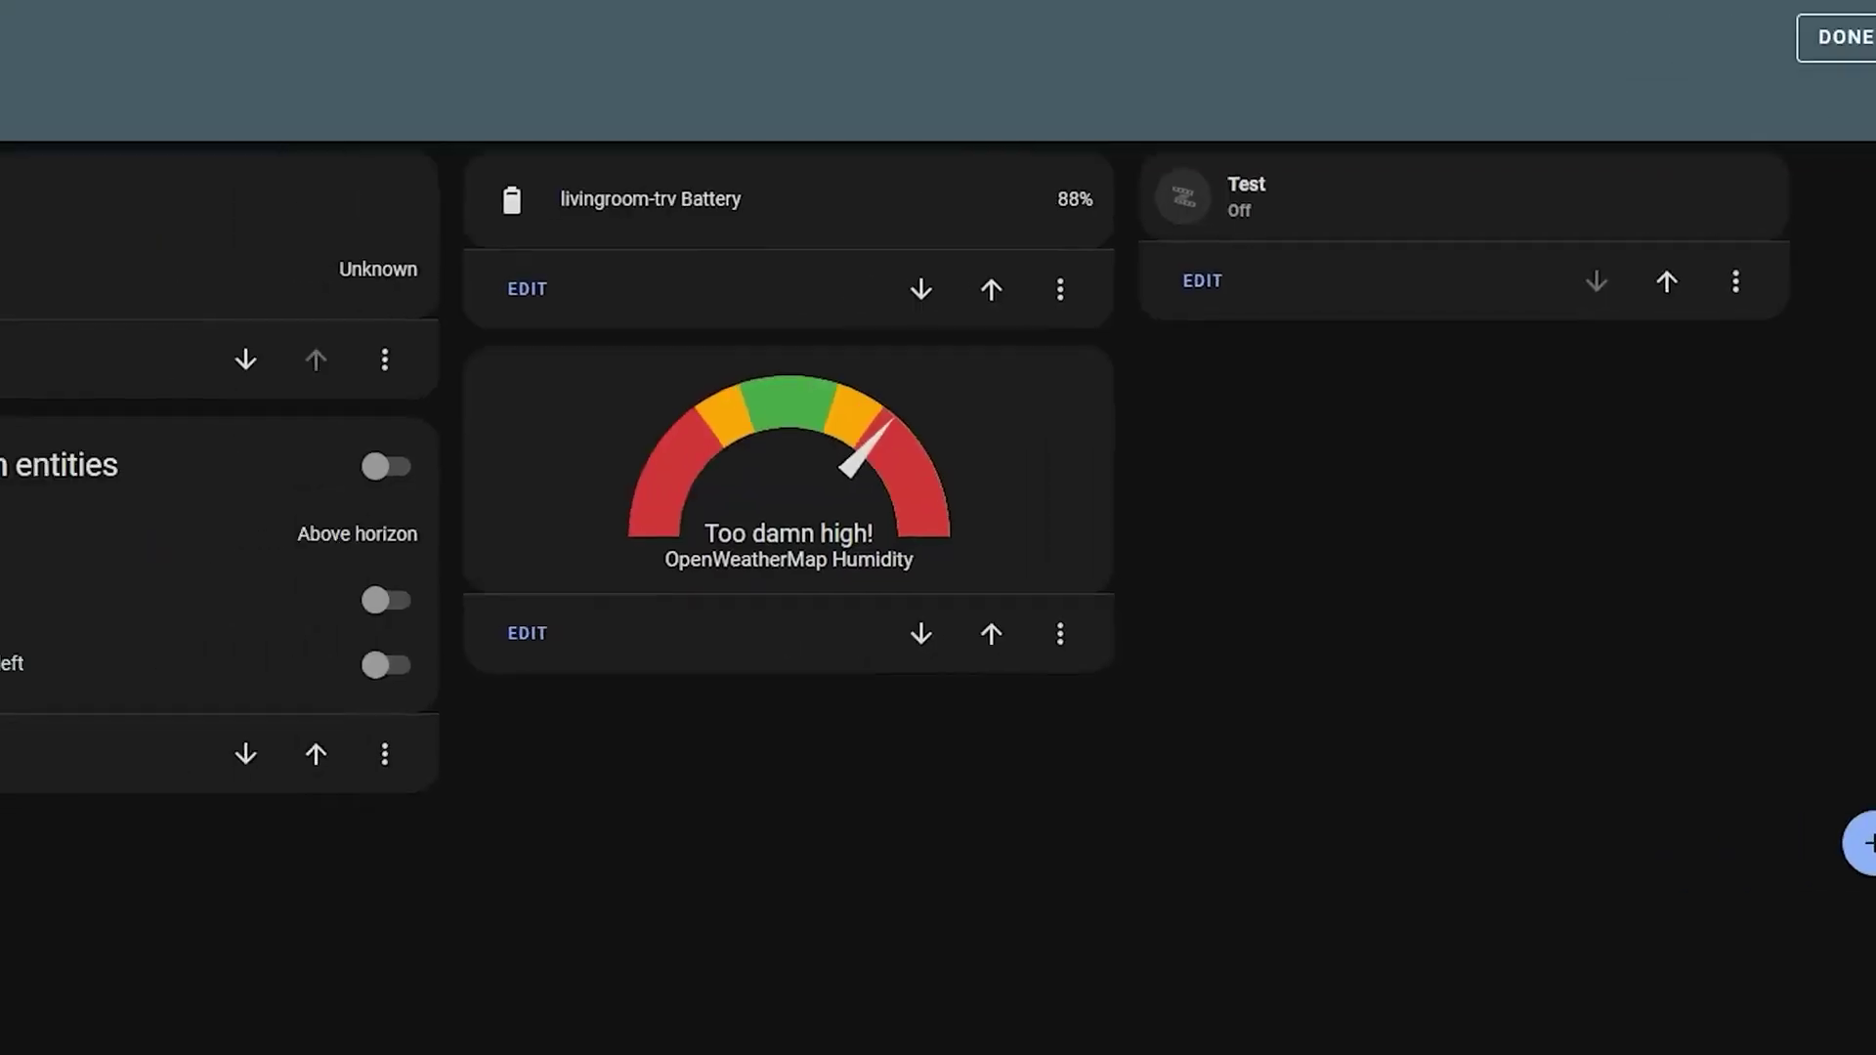
{"action": "left_click", "coordinate": [376, 107]}
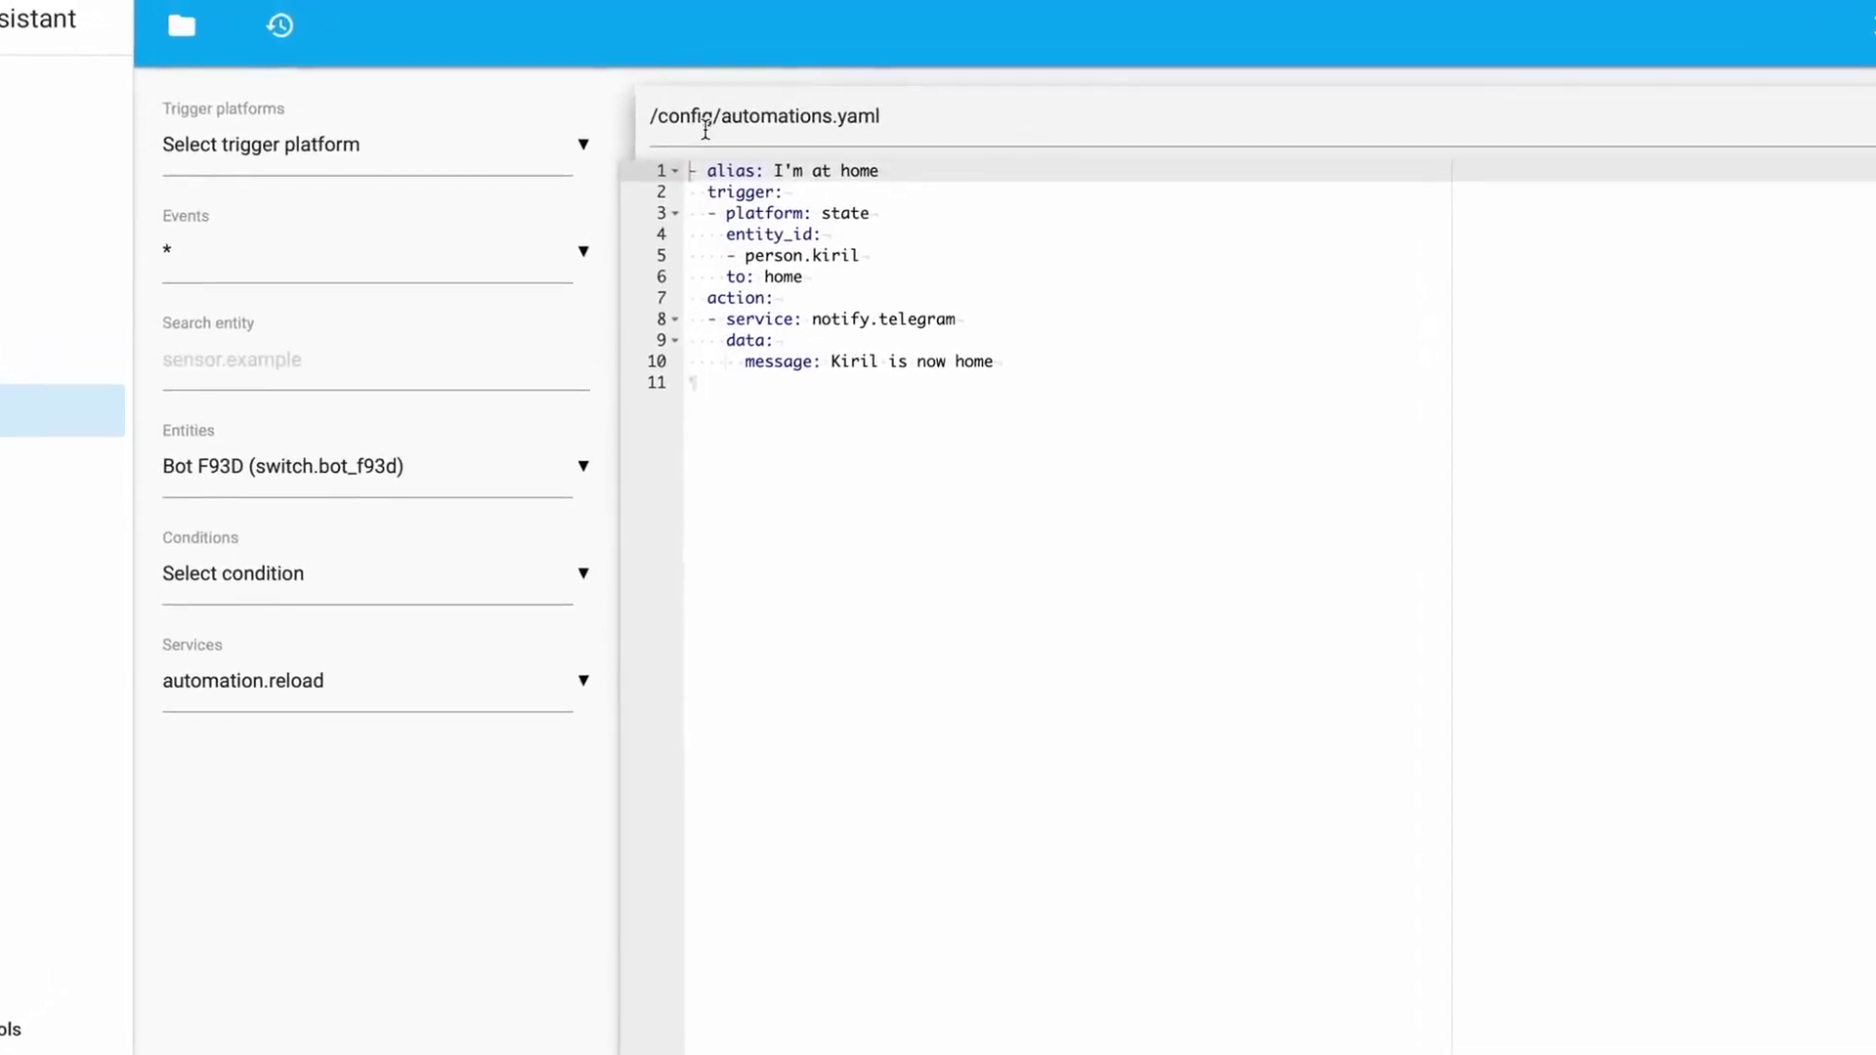
Look at the I'm at home automation, then return to the Automations list
{"action": "left_click", "coordinate": [805, 205]}
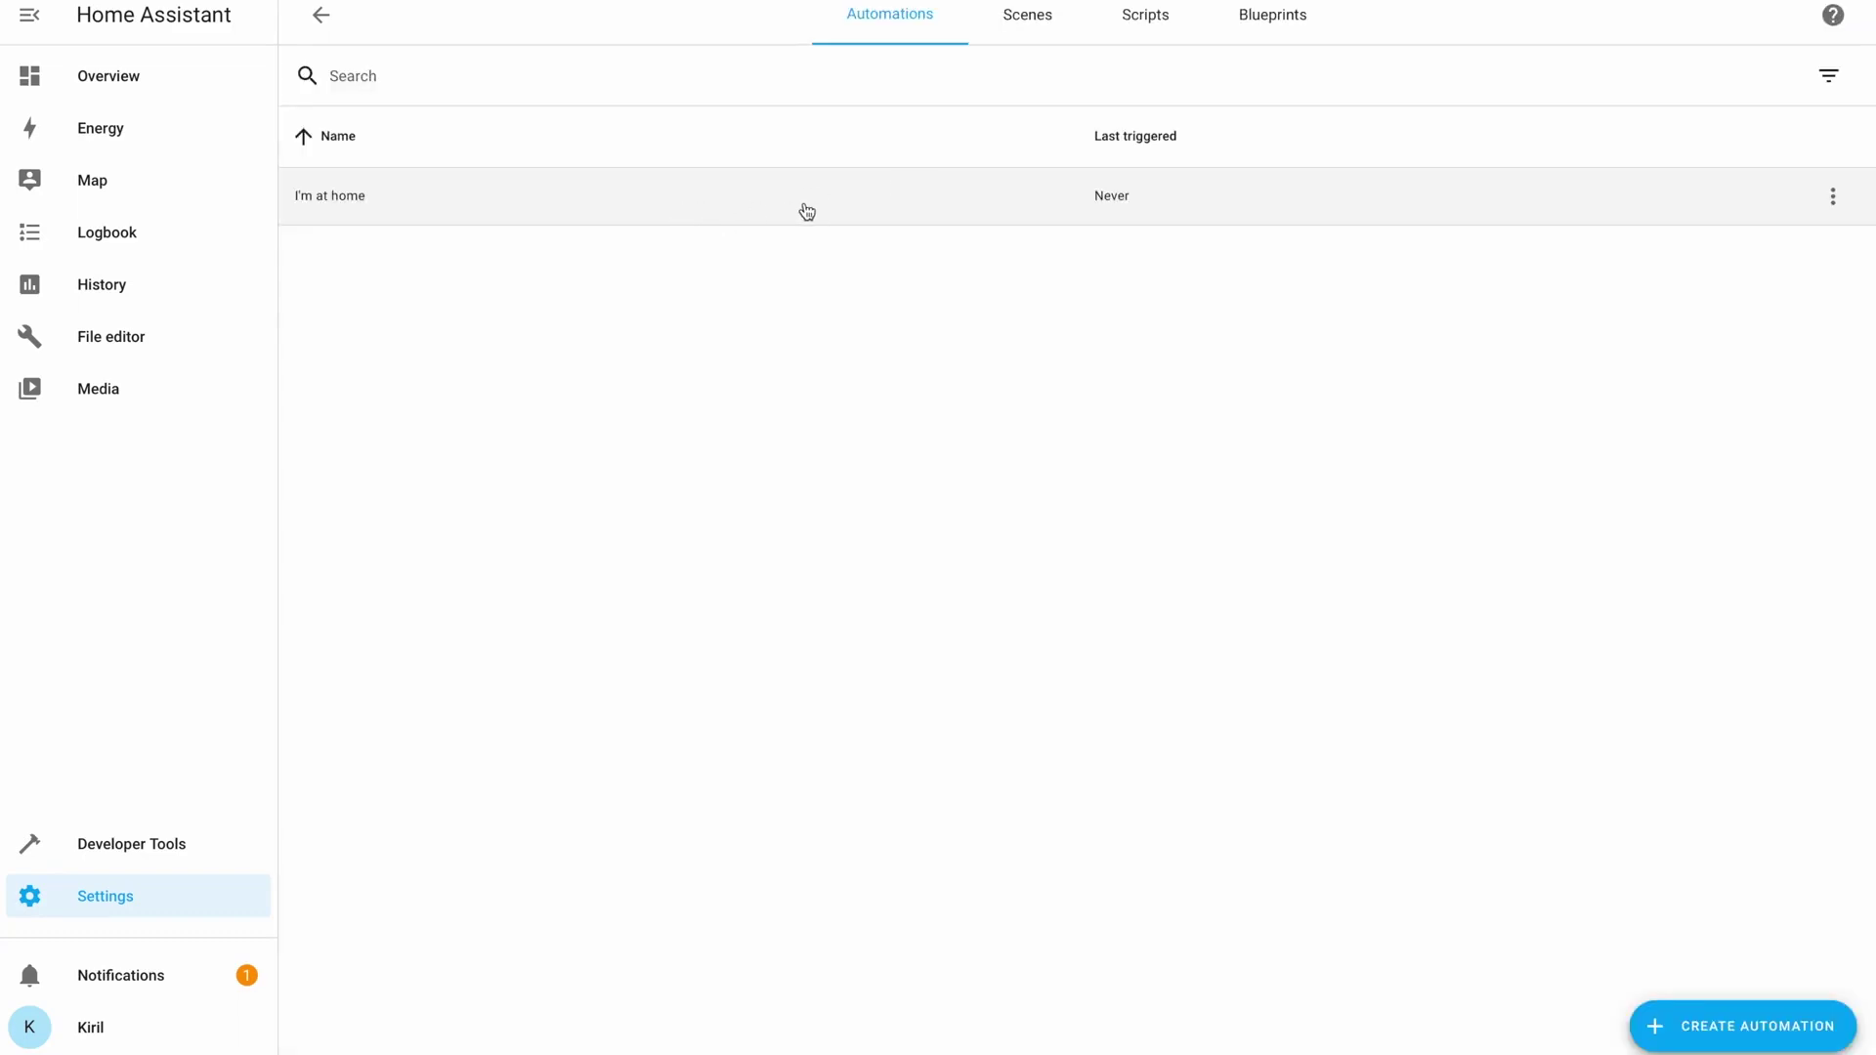
{"action": "left_click", "coordinate": [805, 207]}
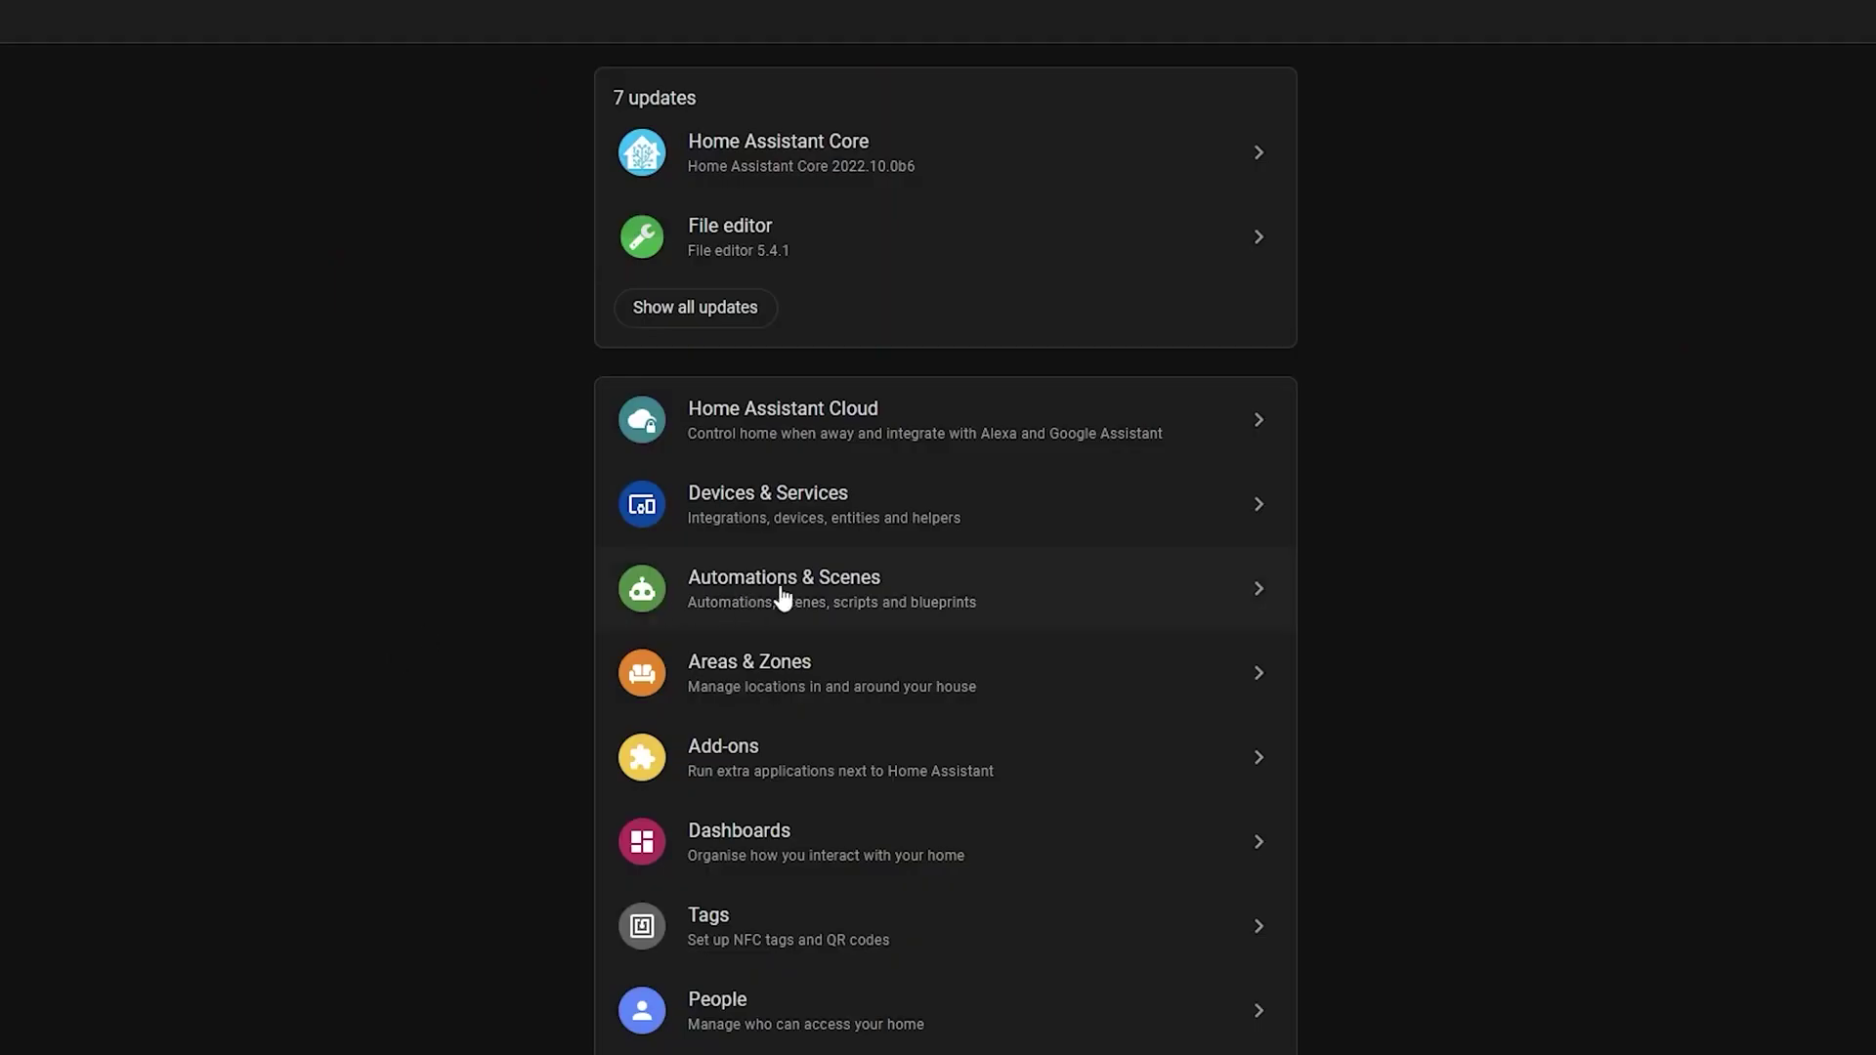
{"action": "left_click", "coordinate": [779, 595]}
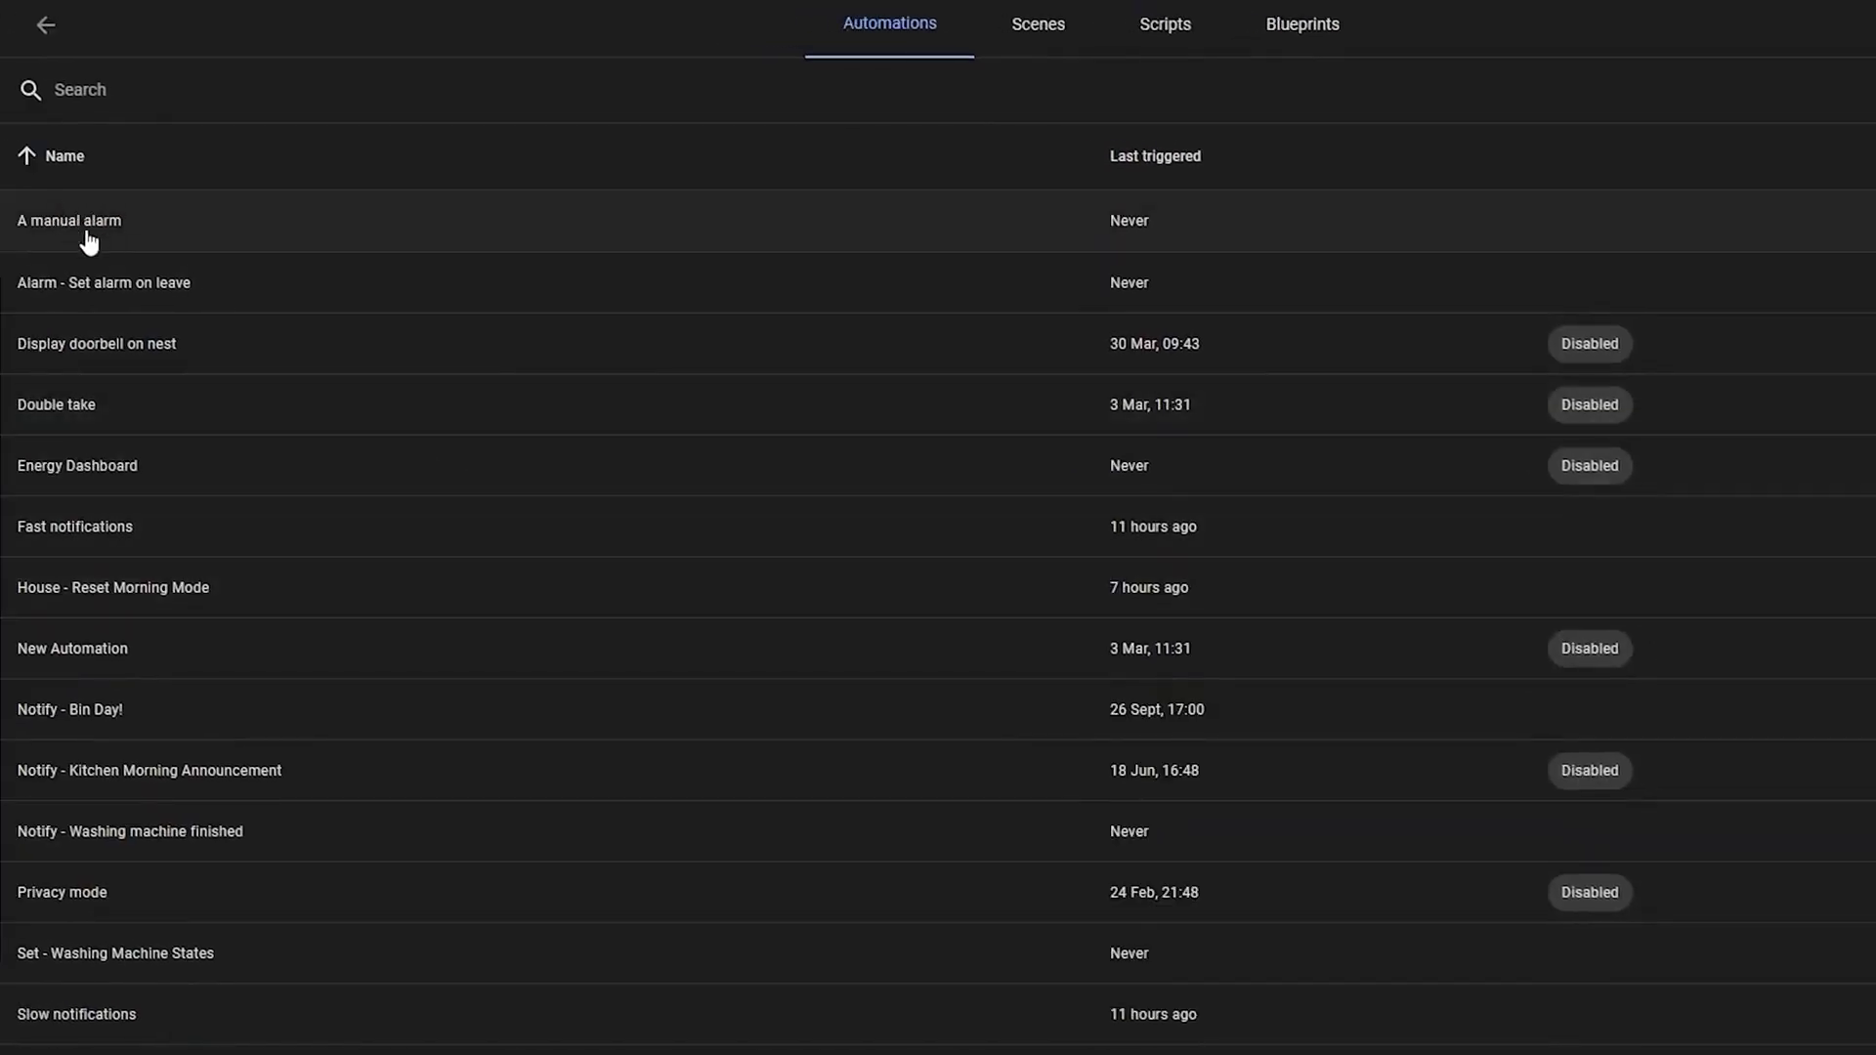
Migrate the read-only A manual alarm automation for UI editing and confirm with OK
{"action": "left_click", "coordinate": [142, 239]}
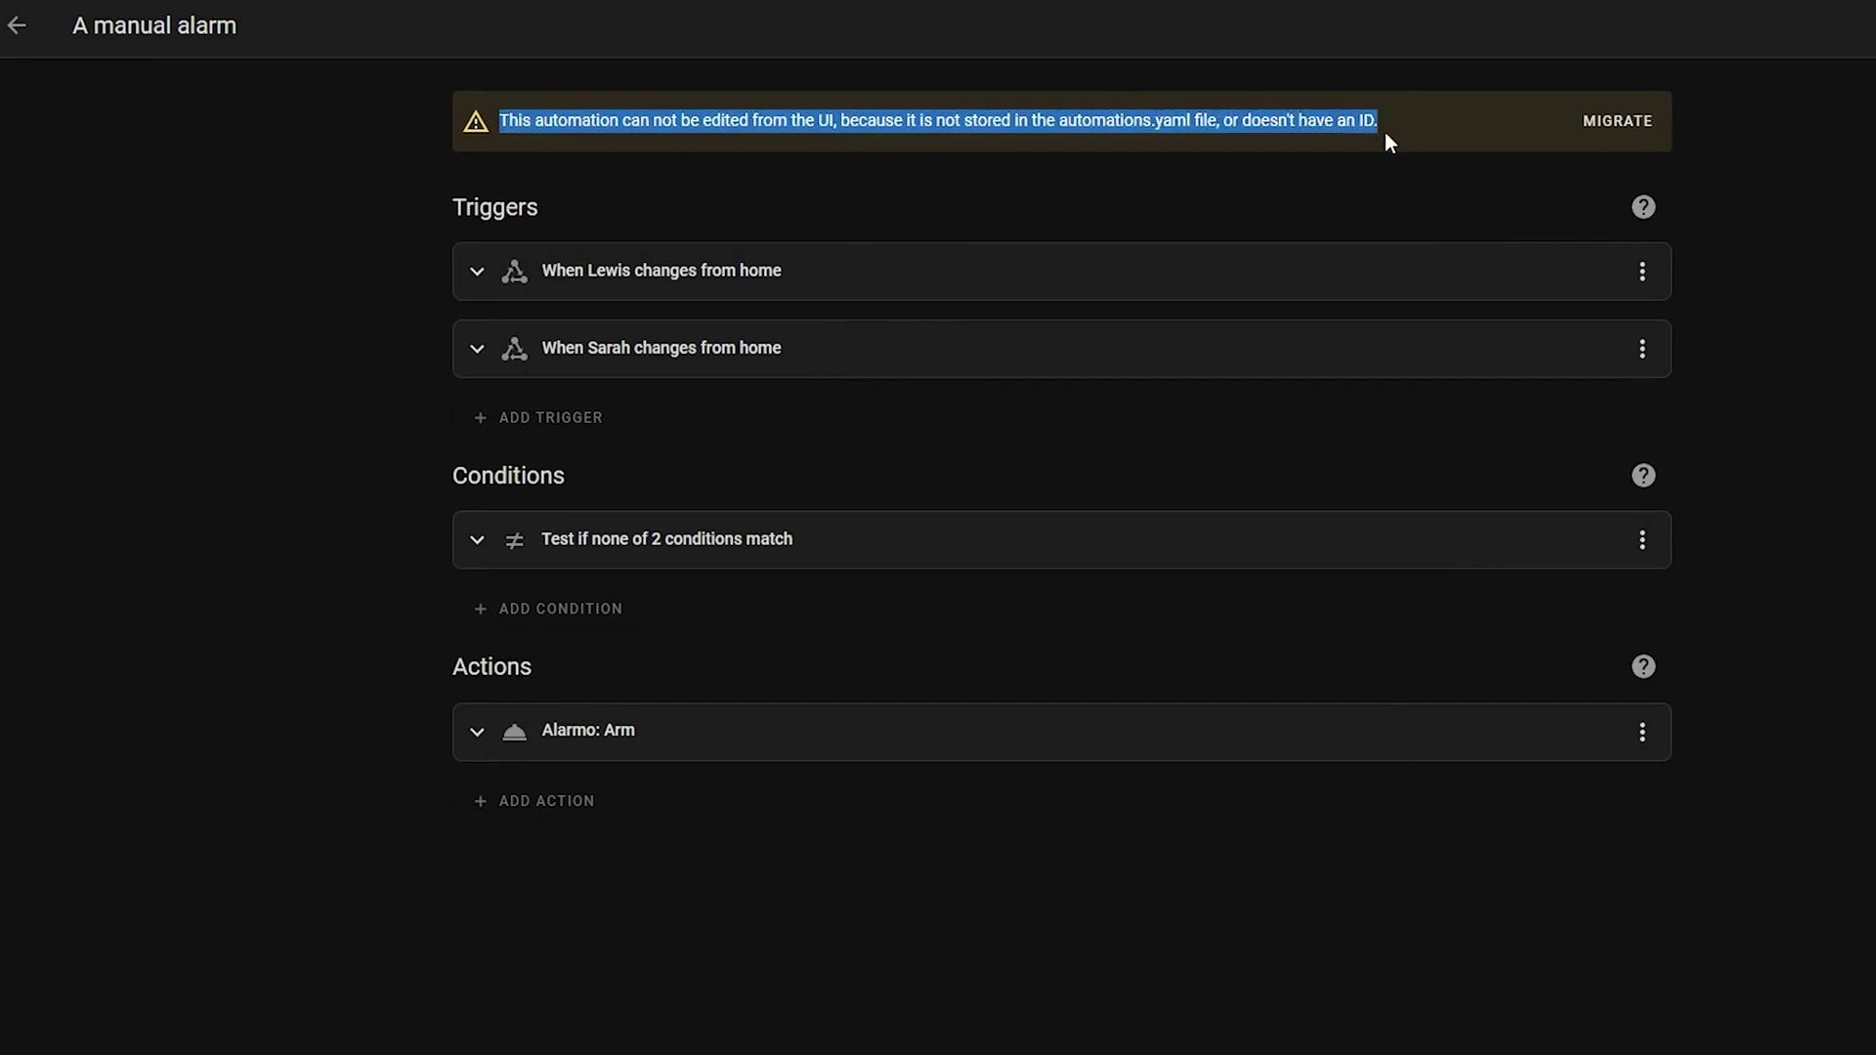
{"action": "left_click", "coordinate": [471, 152]}
{"action": "left_click_drag", "start_coordinate": [499, 124], "coordinate": [1227, 91]}
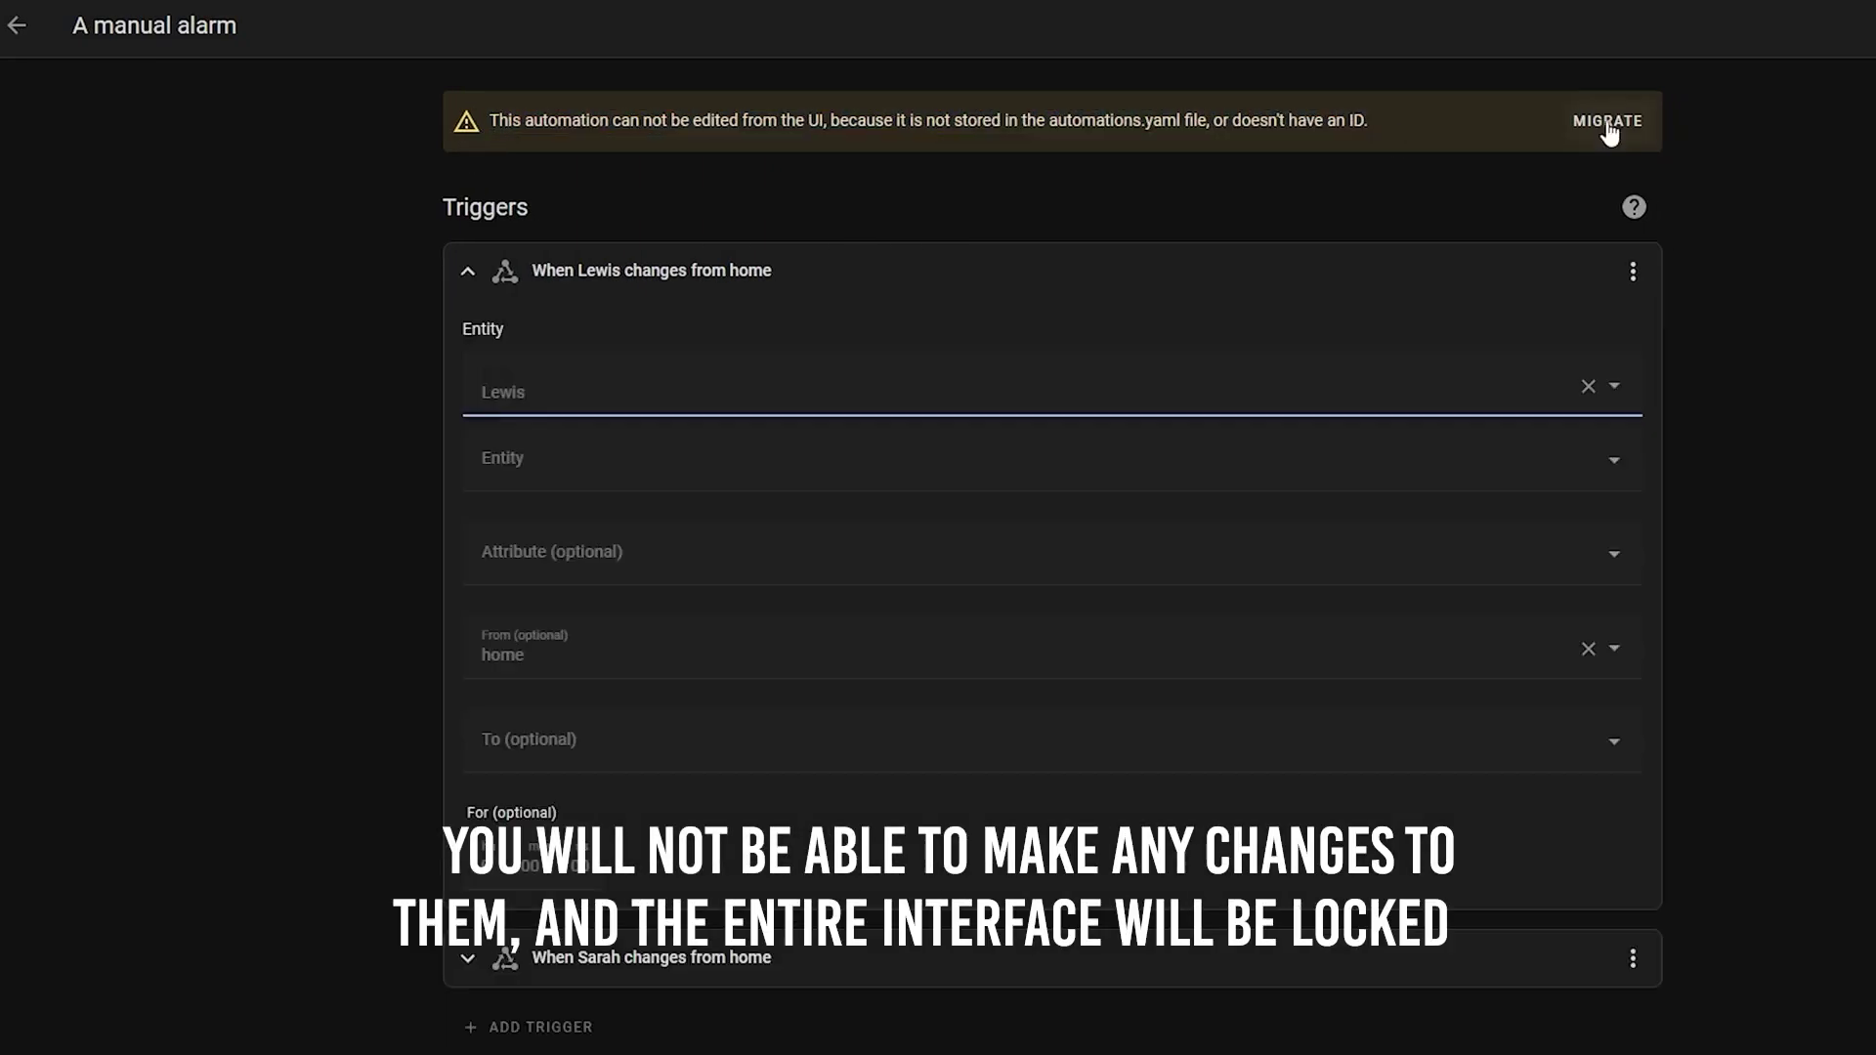
{"action": "left_click", "coordinate": [1614, 120]}
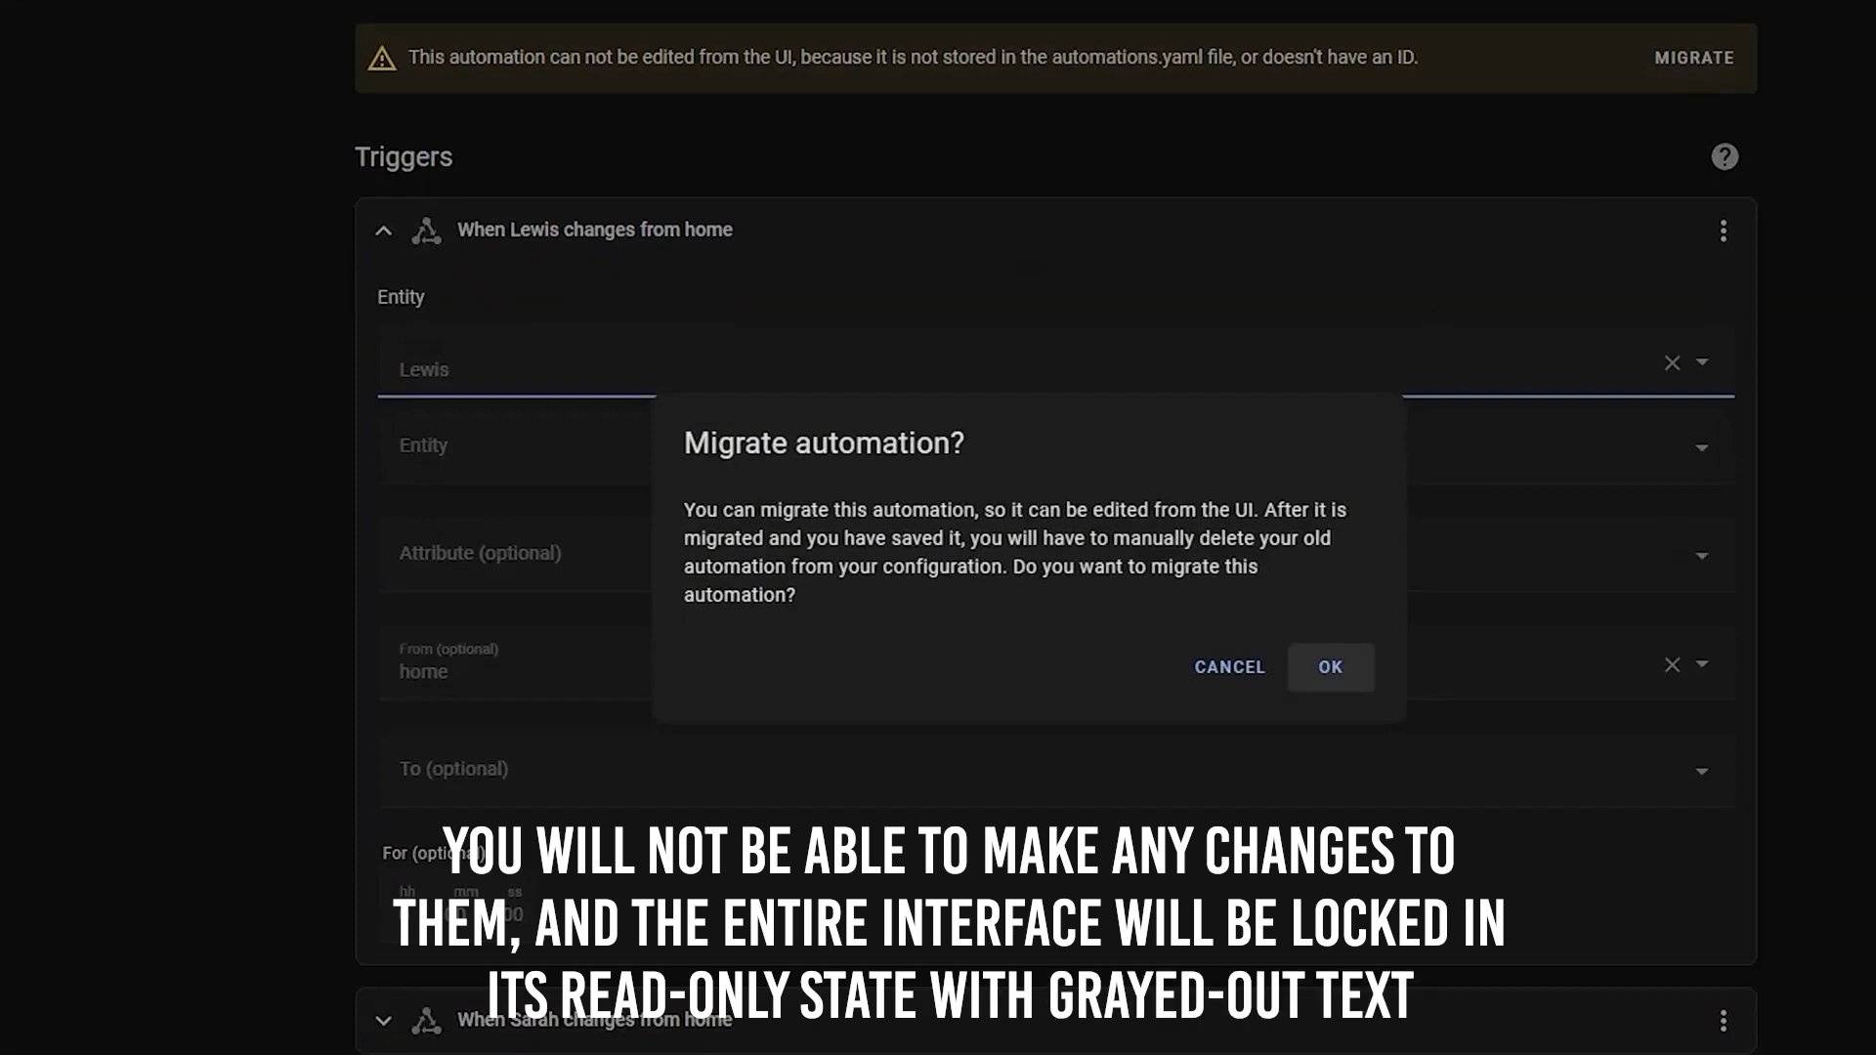
{"action": "left_click", "coordinate": [1348, 674]}
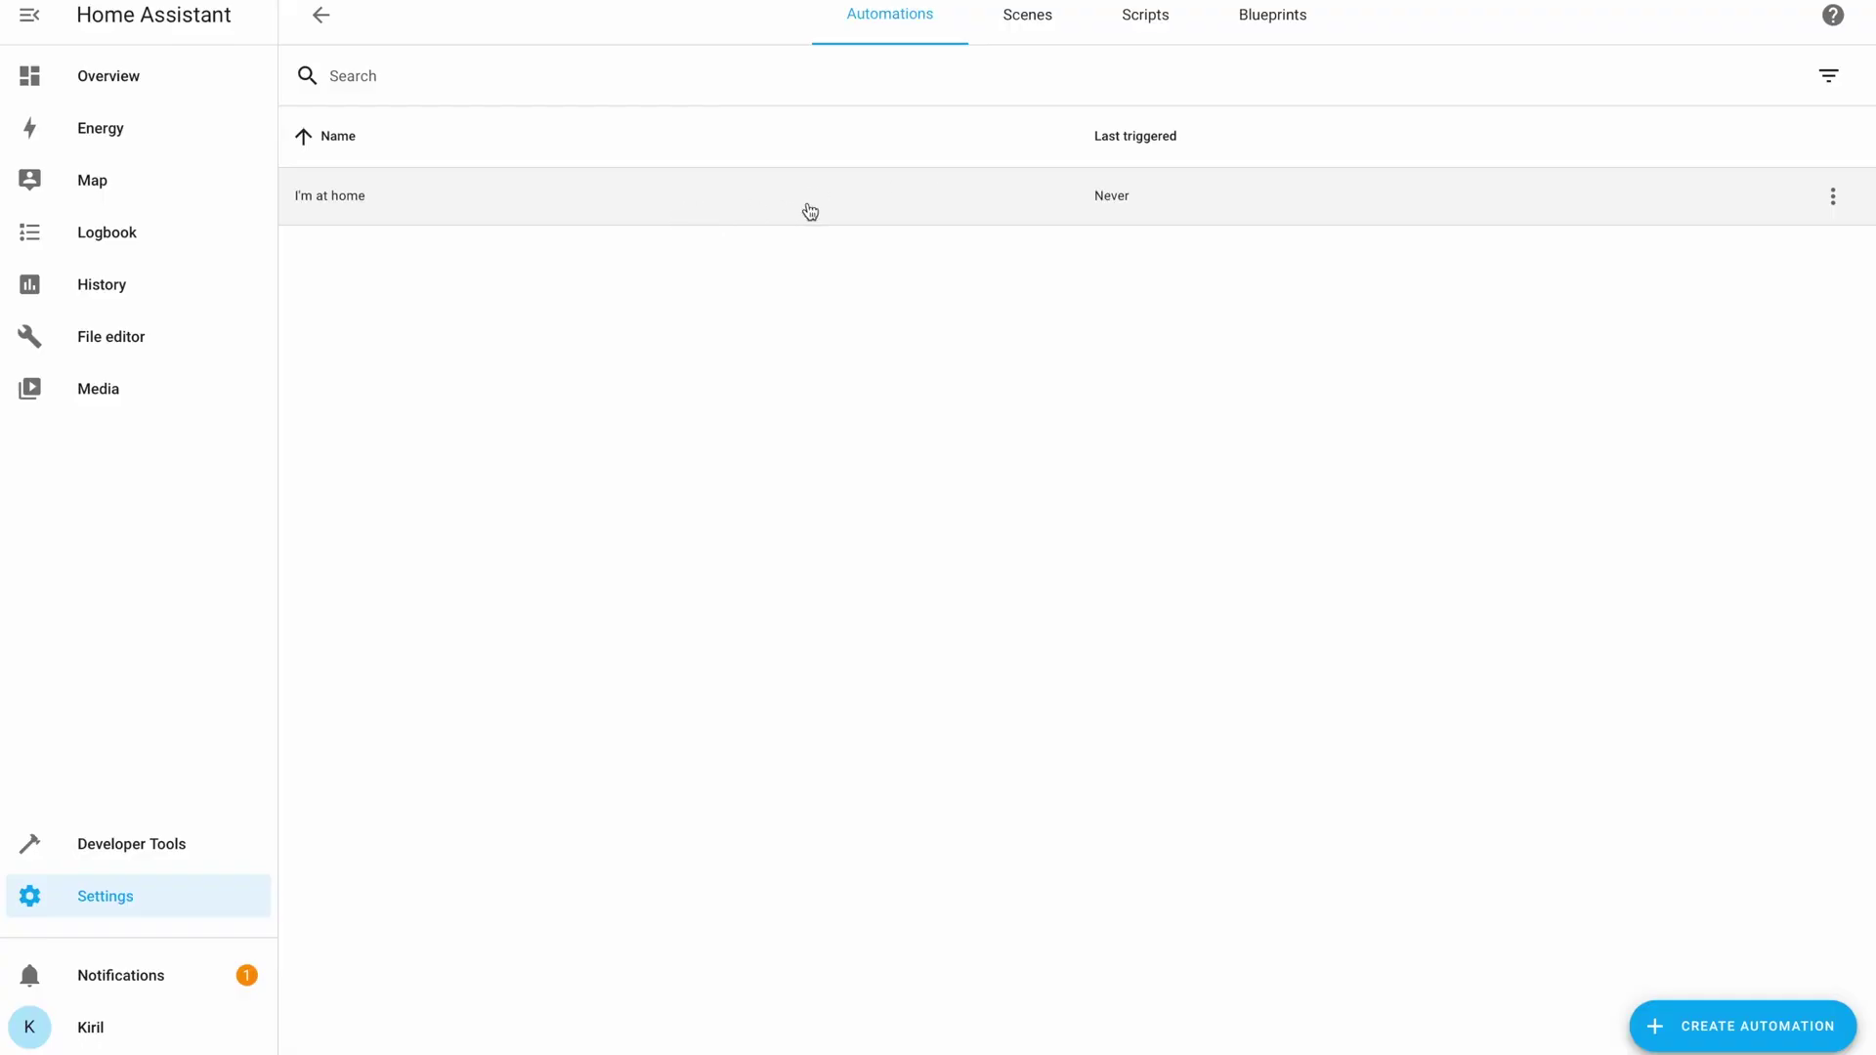
Inspect I'm at home's arrival trigger and notify.telegram action, then preview MIGRATE
{"action": "left_click", "coordinate": [806, 211]}
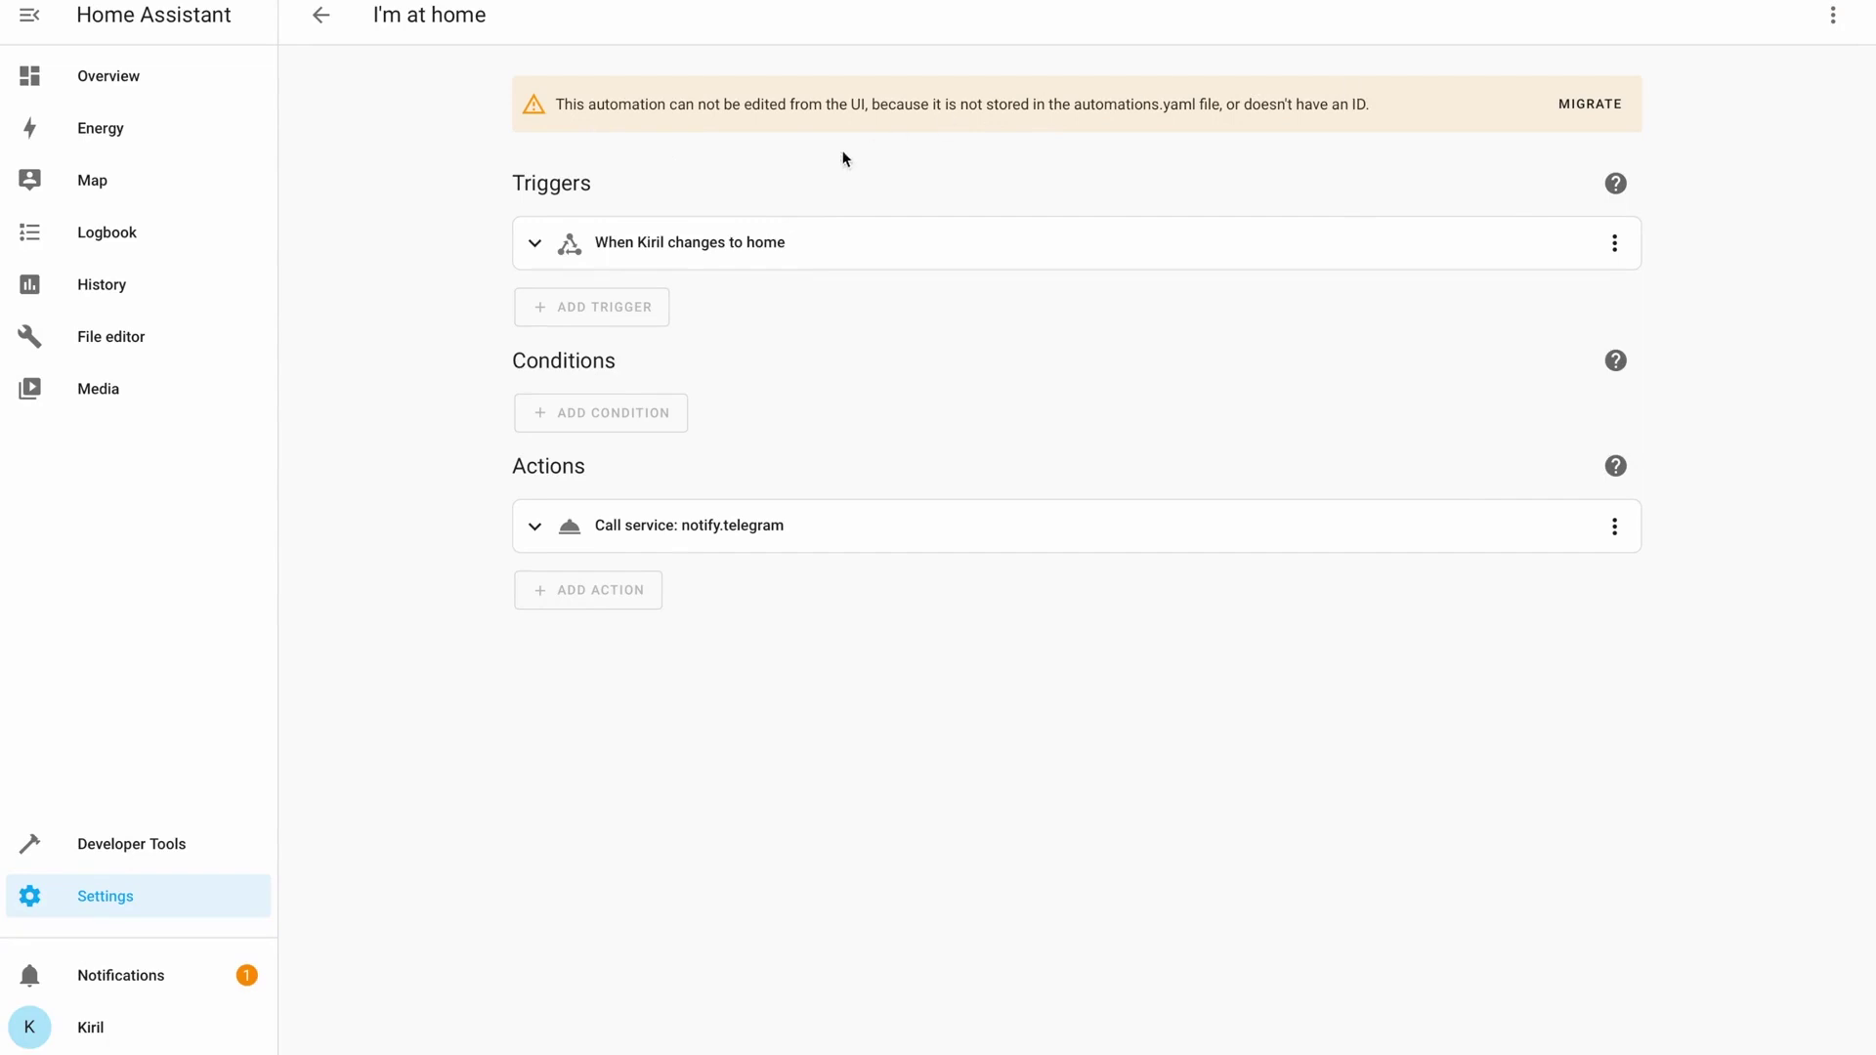
{"action": "left_click", "coordinate": [885, 234]}
{"action": "left_click", "coordinate": [821, 251]}
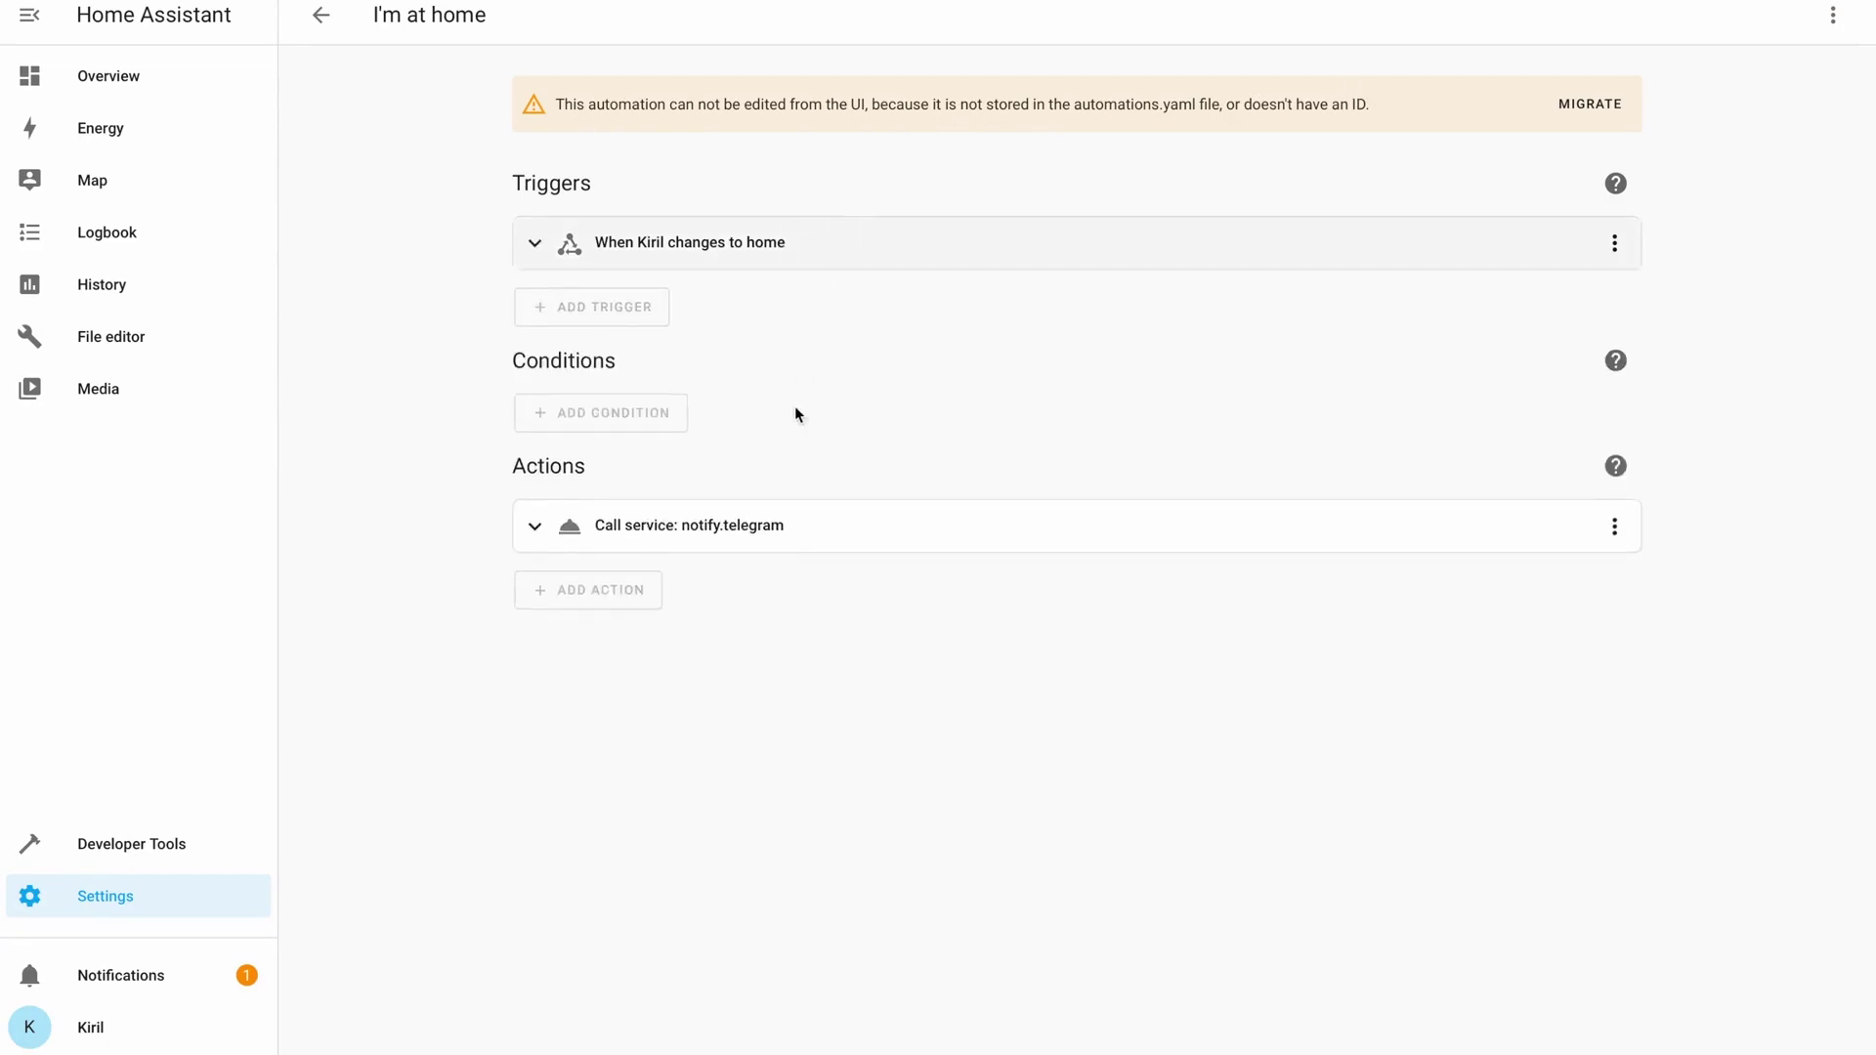
{"action": "left_click", "coordinate": [777, 523]}
{"action": "left_click", "coordinate": [1583, 113]}
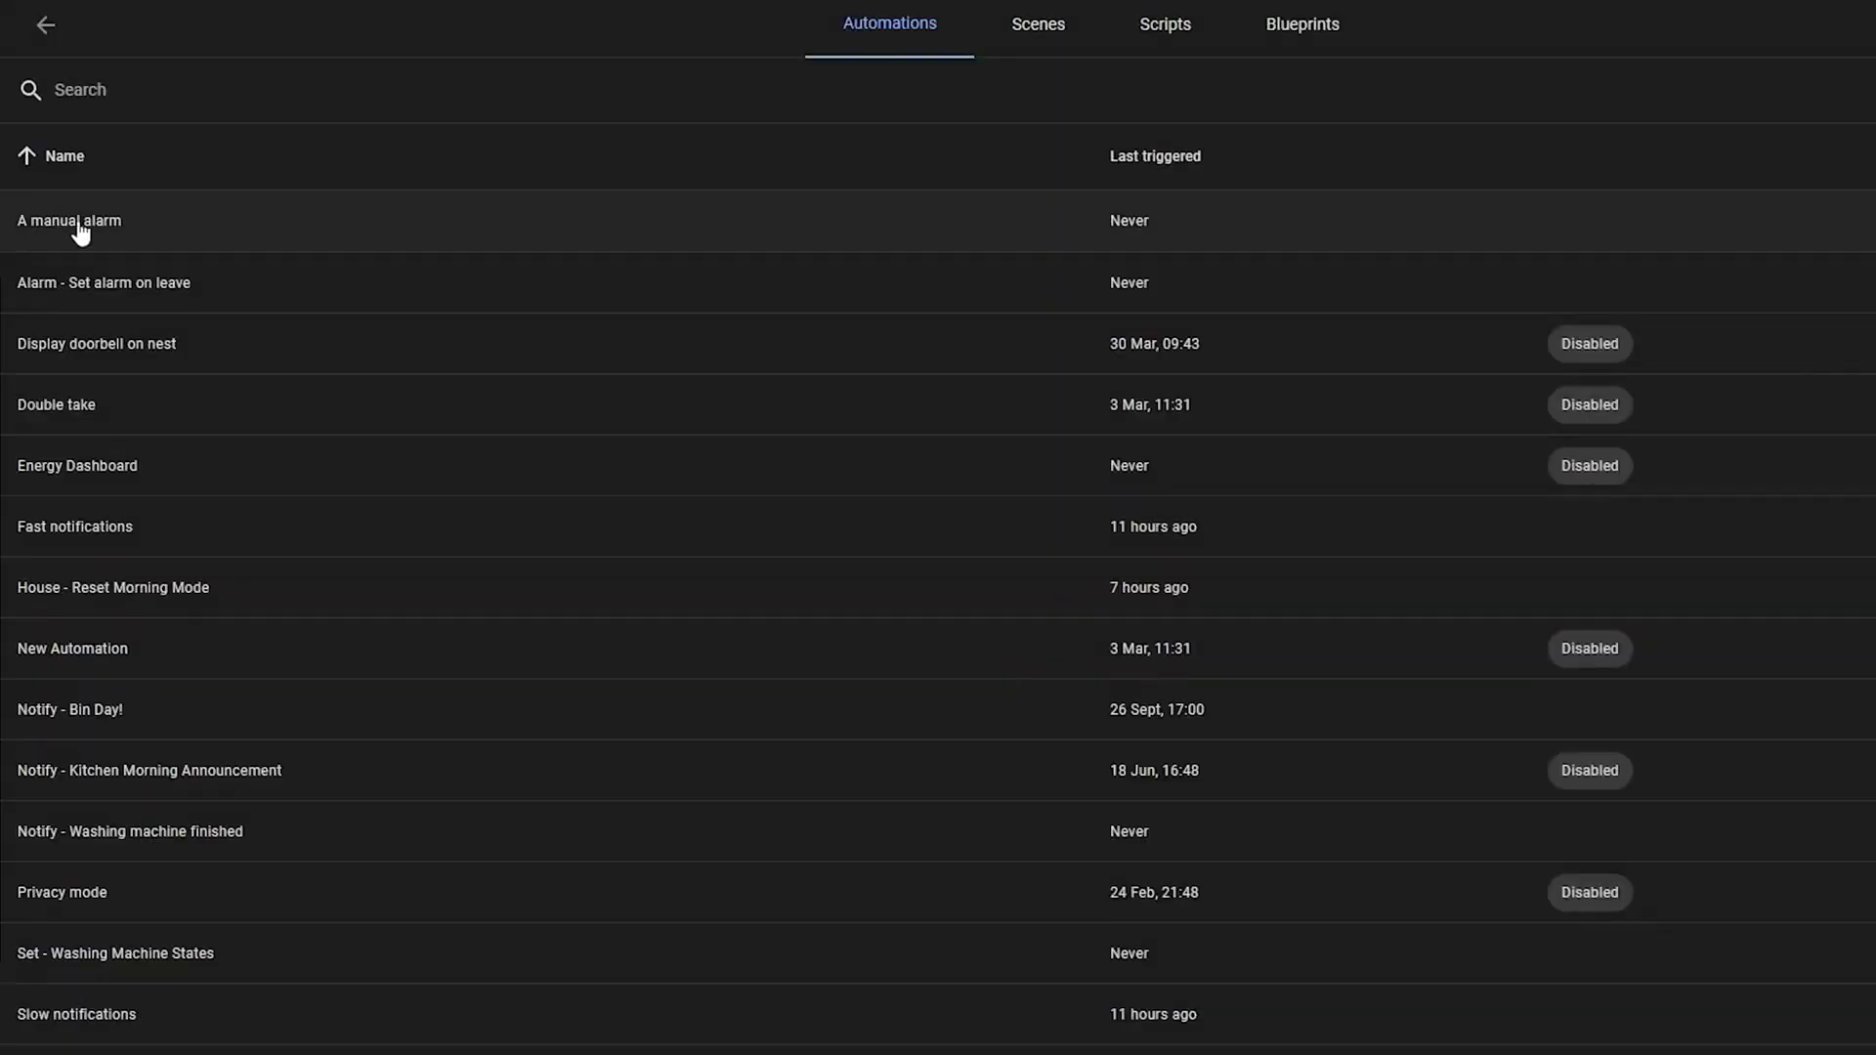
In A manual alarm, expand the 'When Lewis changes from home' trigger and scroll to the conditions
{"action": "left_click", "coordinate": [141, 240]}
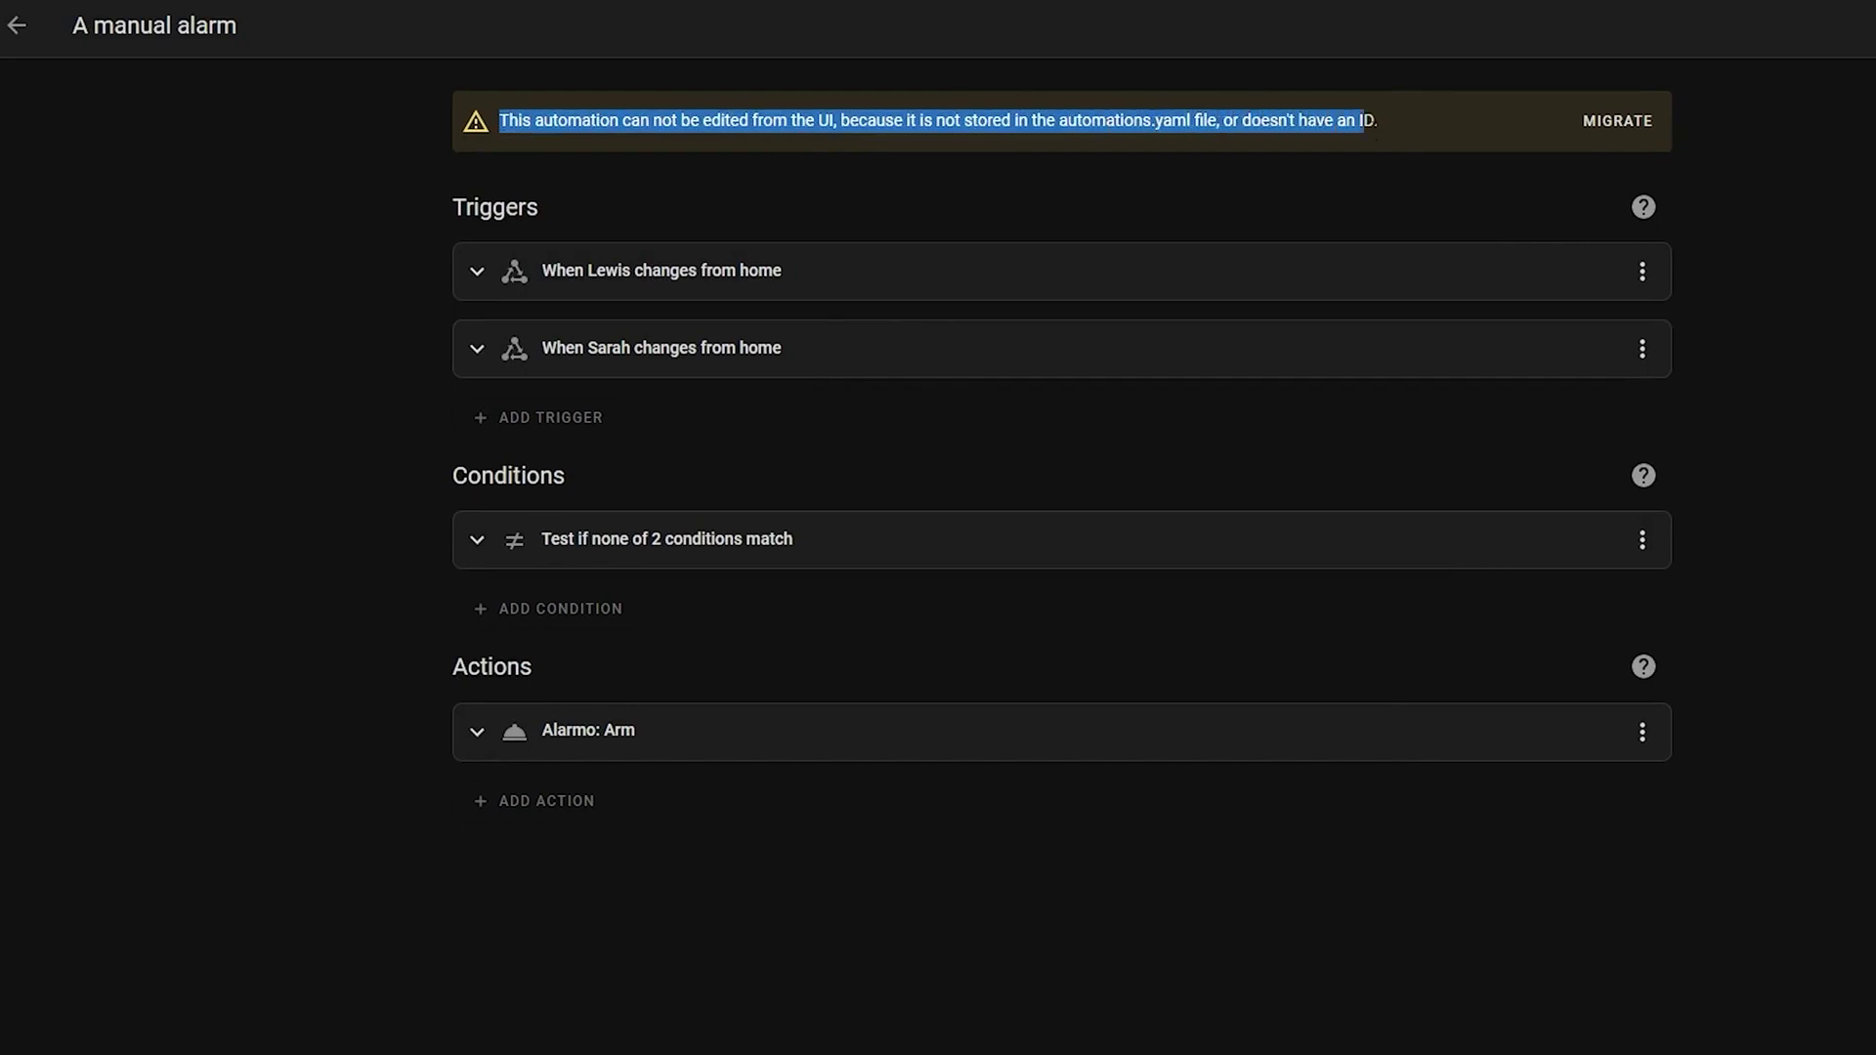
{"action": "left_click_drag", "start_coordinate": [1363, 120], "coordinate": [1392, 131]}
{"action": "left_click", "coordinate": [1391, 131]}
{"action": "left_click", "coordinate": [1578, 276]}
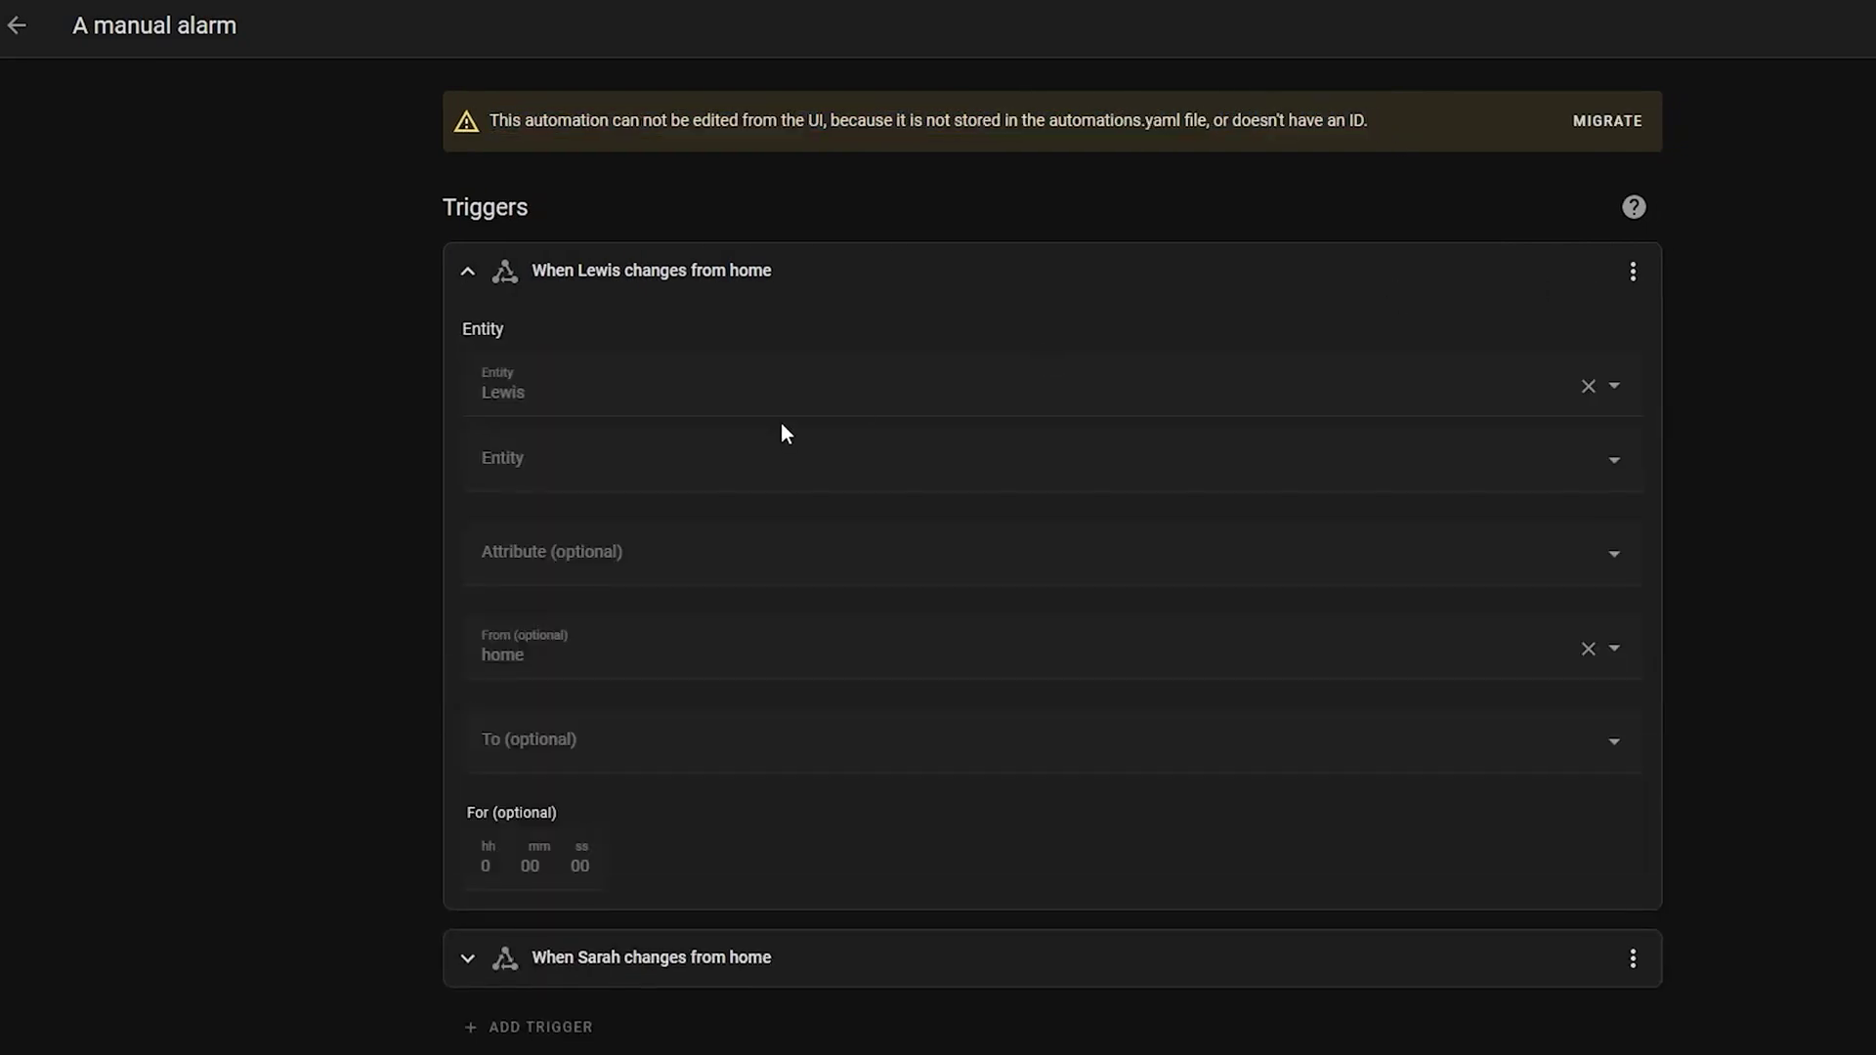
{"action": "scroll", "coordinate": [729, 1005], "scroll_direction": "down", "scroll_amount": 6}
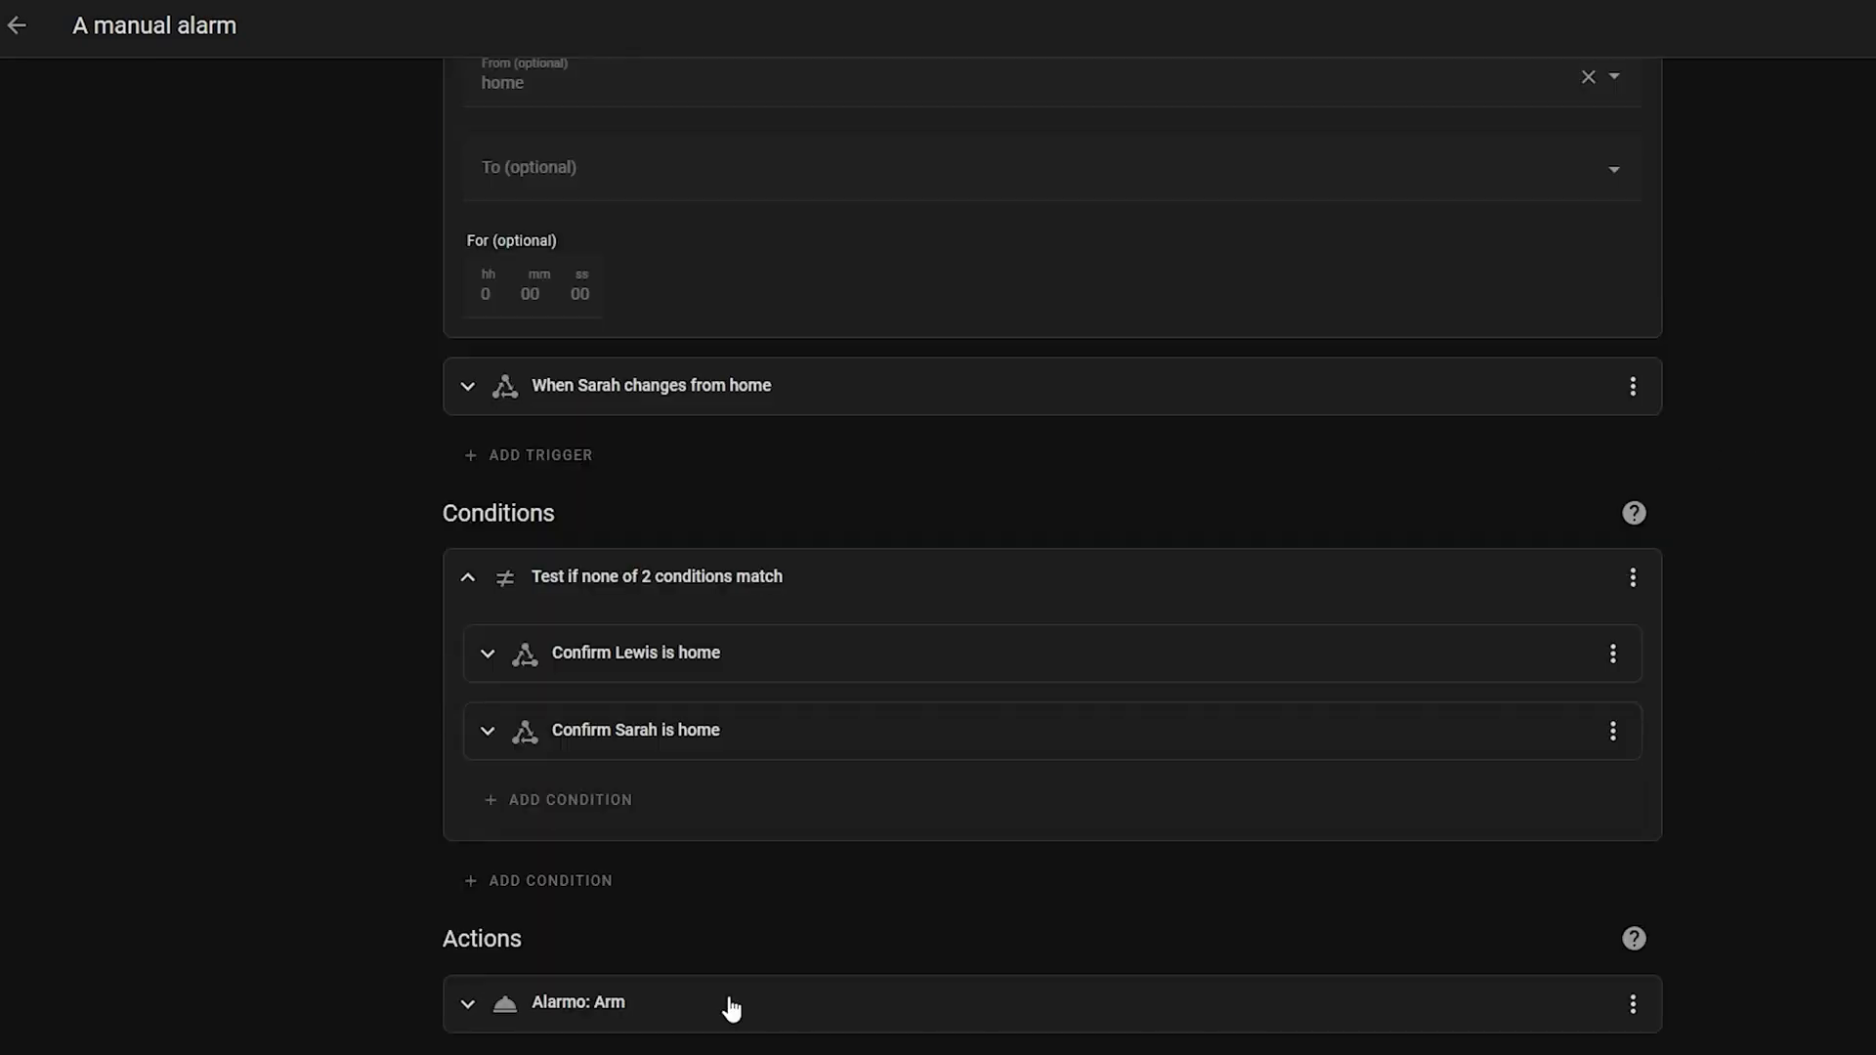
{"action": "scroll", "coordinate": [941, 885], "scroll_direction": "down", "scroll_amount": 8}
{"action": "scroll", "coordinate": [945, 888], "scroll_direction": "down", "scroll_amount": 1}
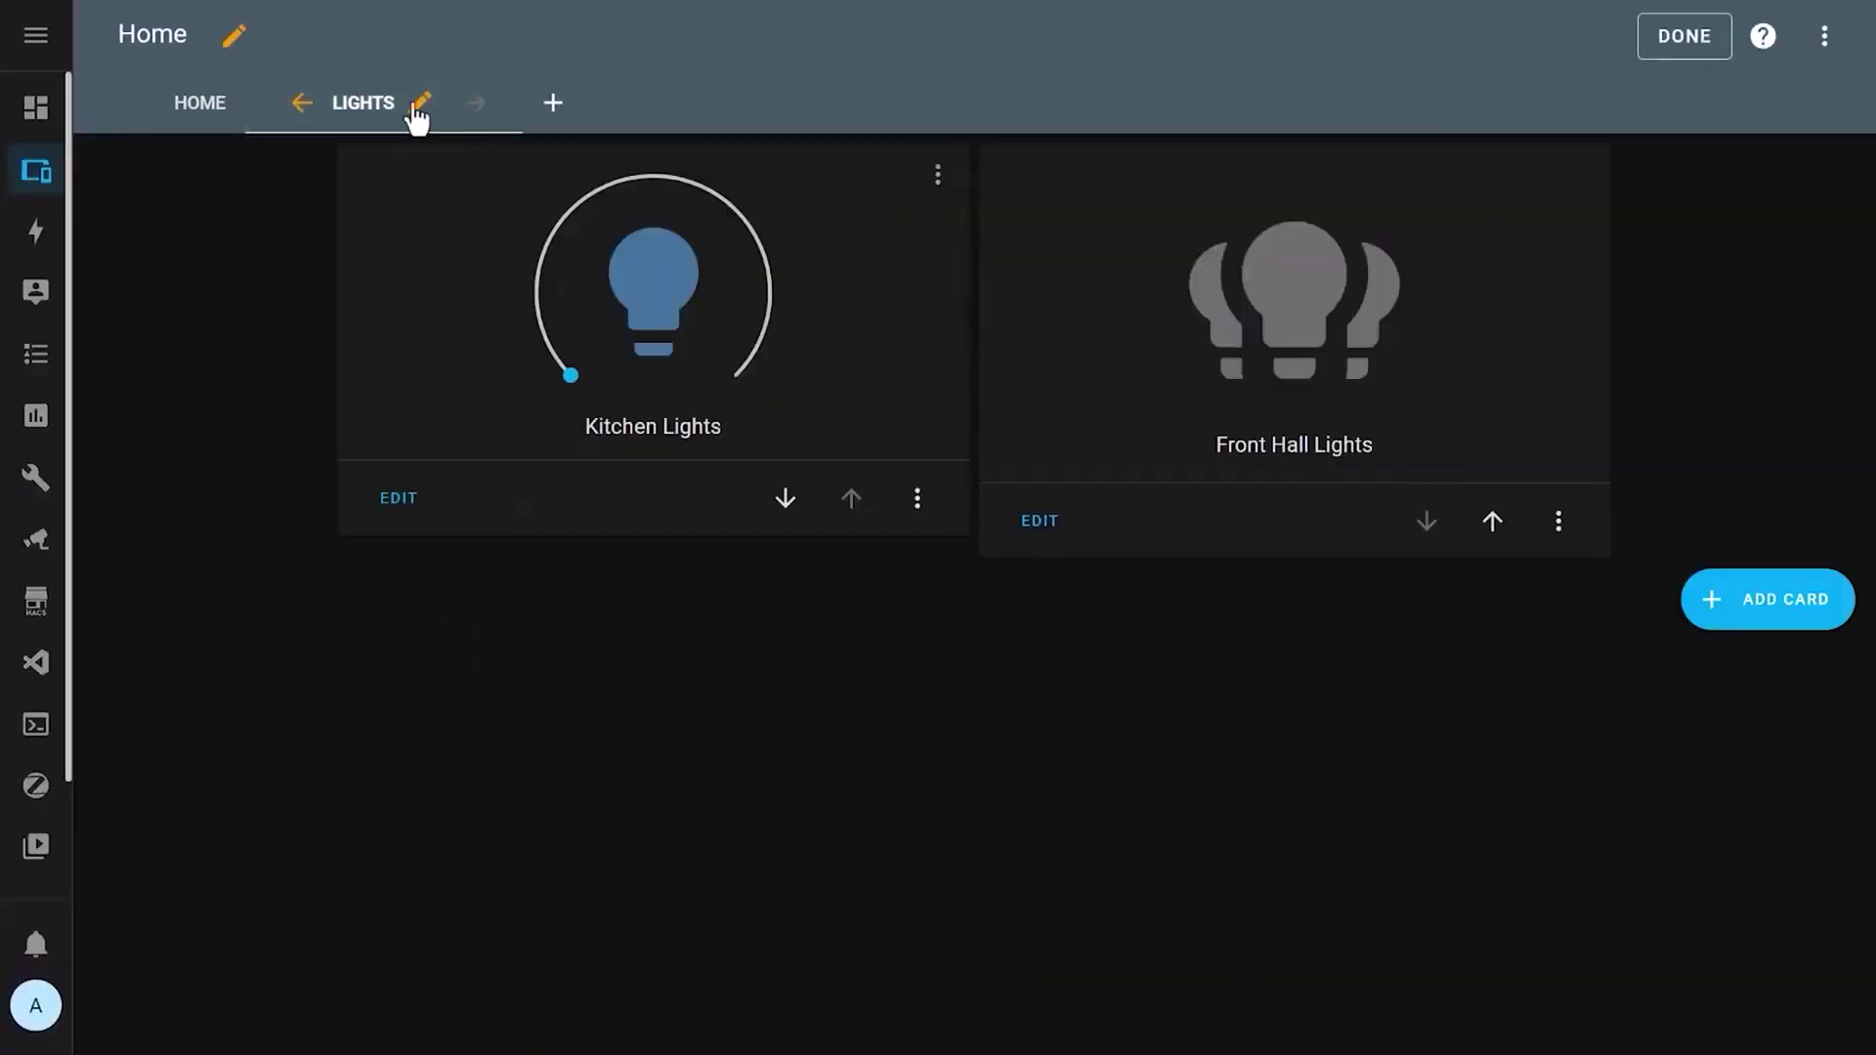
Turn the Lights view into a subview and finish editing the dashboard
{"action": "left_click", "coordinate": [417, 106]}
{"action": "scroll", "coordinate": [1114, 718], "scroll_direction": "down", "scroll_amount": 1}
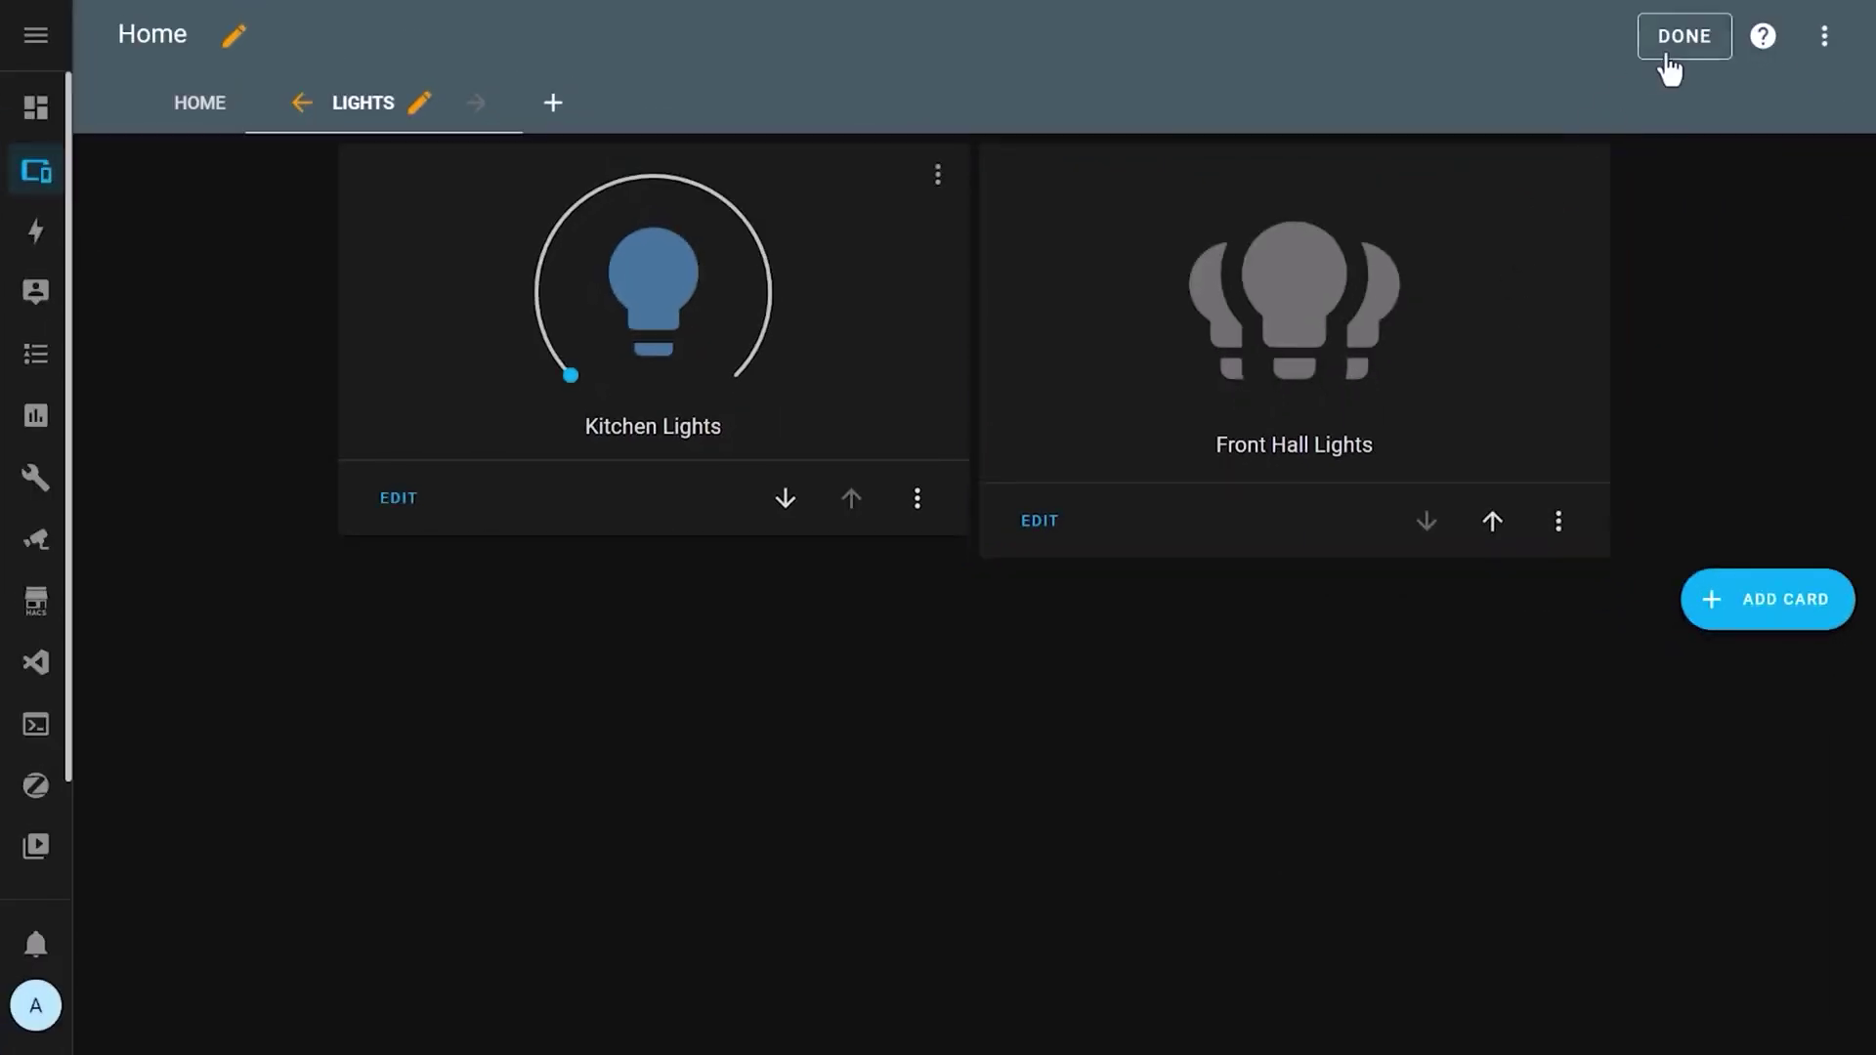
{"action": "left_click", "coordinate": [1671, 67]}
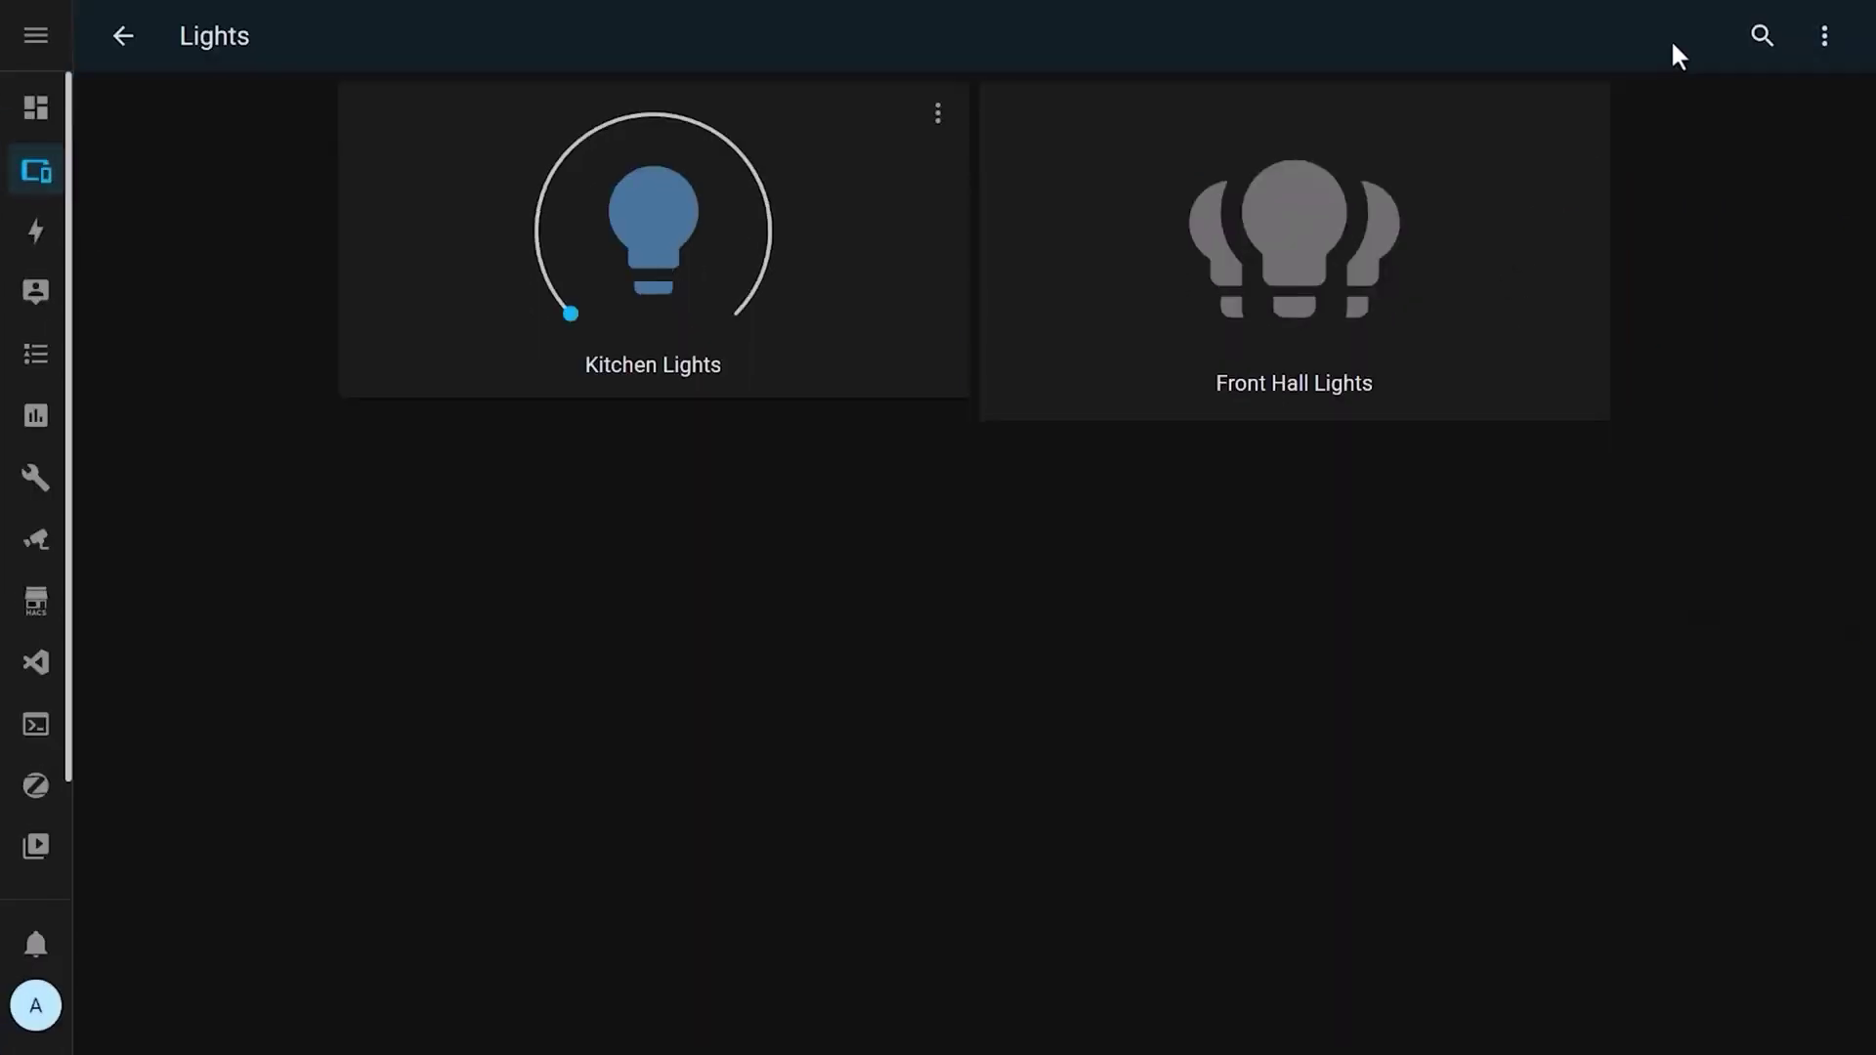
Check that the Lights card on Home opens the Lights subview and the back arrow returns
{"action": "left_click", "coordinate": [121, 39]}
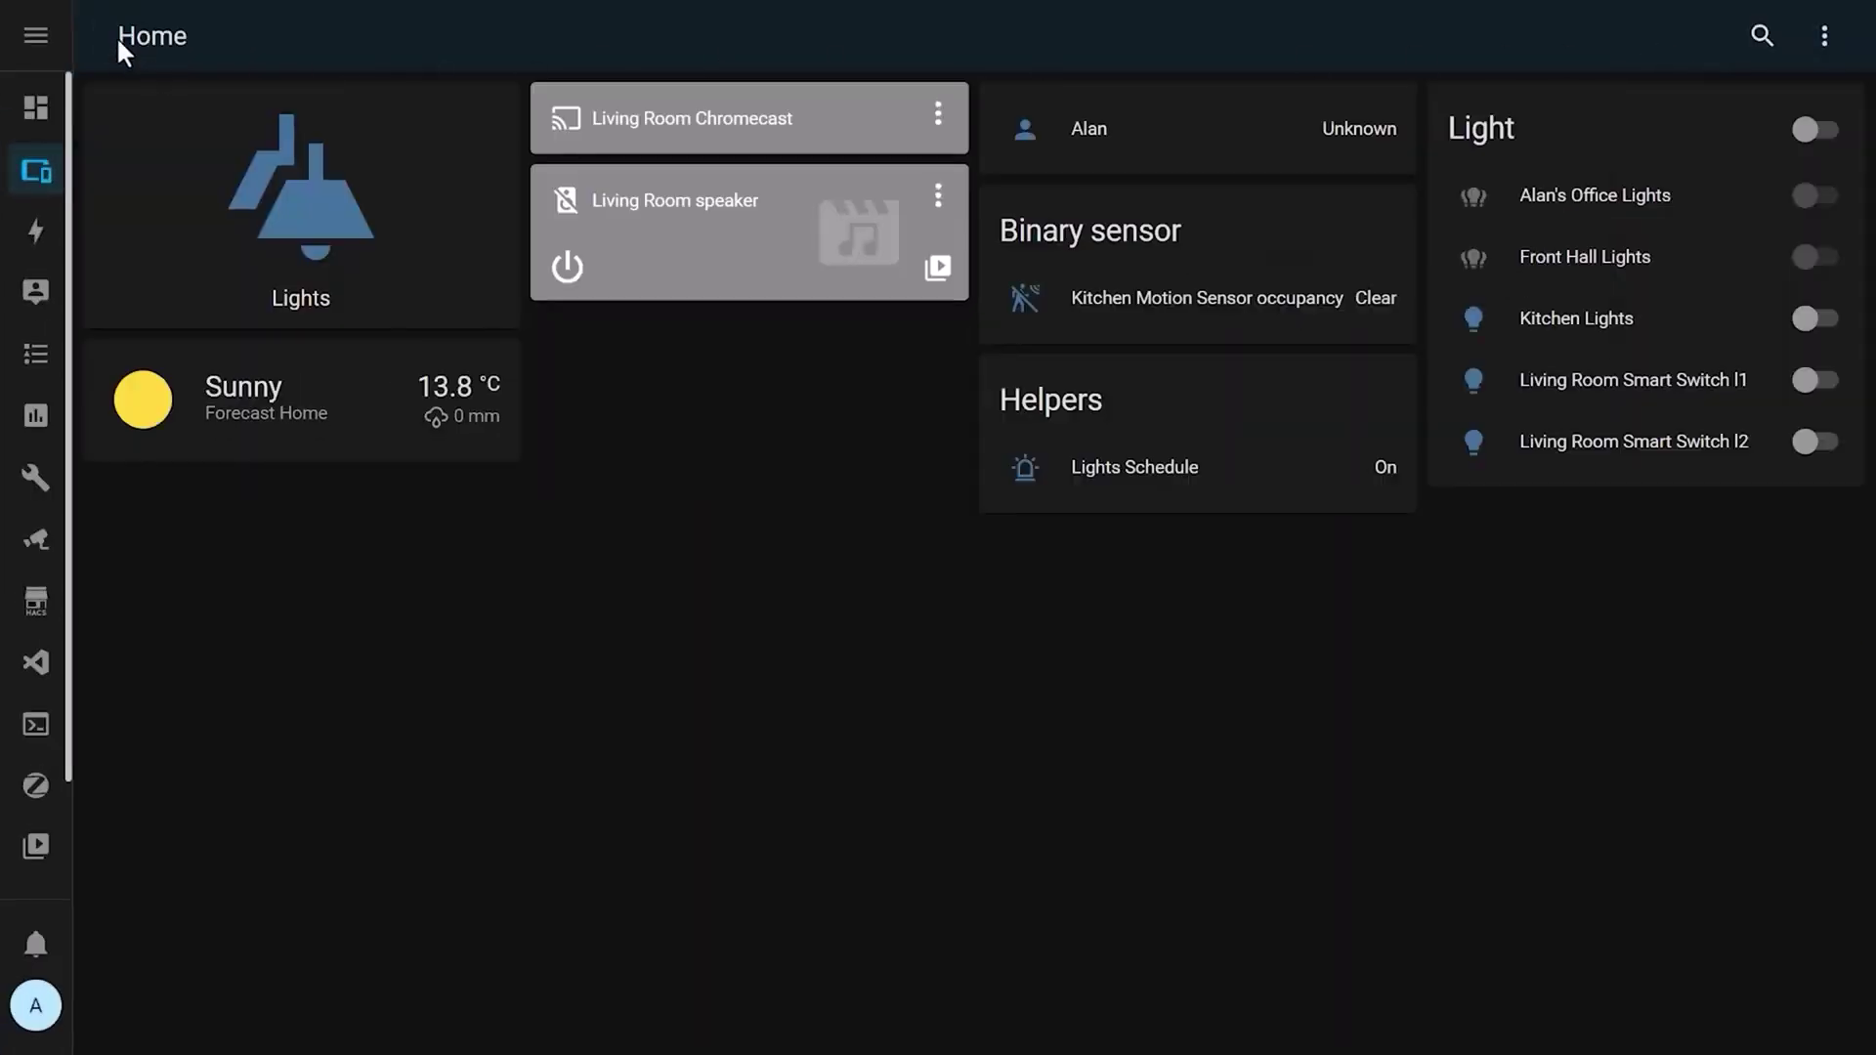
{"action": "left_click", "coordinate": [240, 182]}
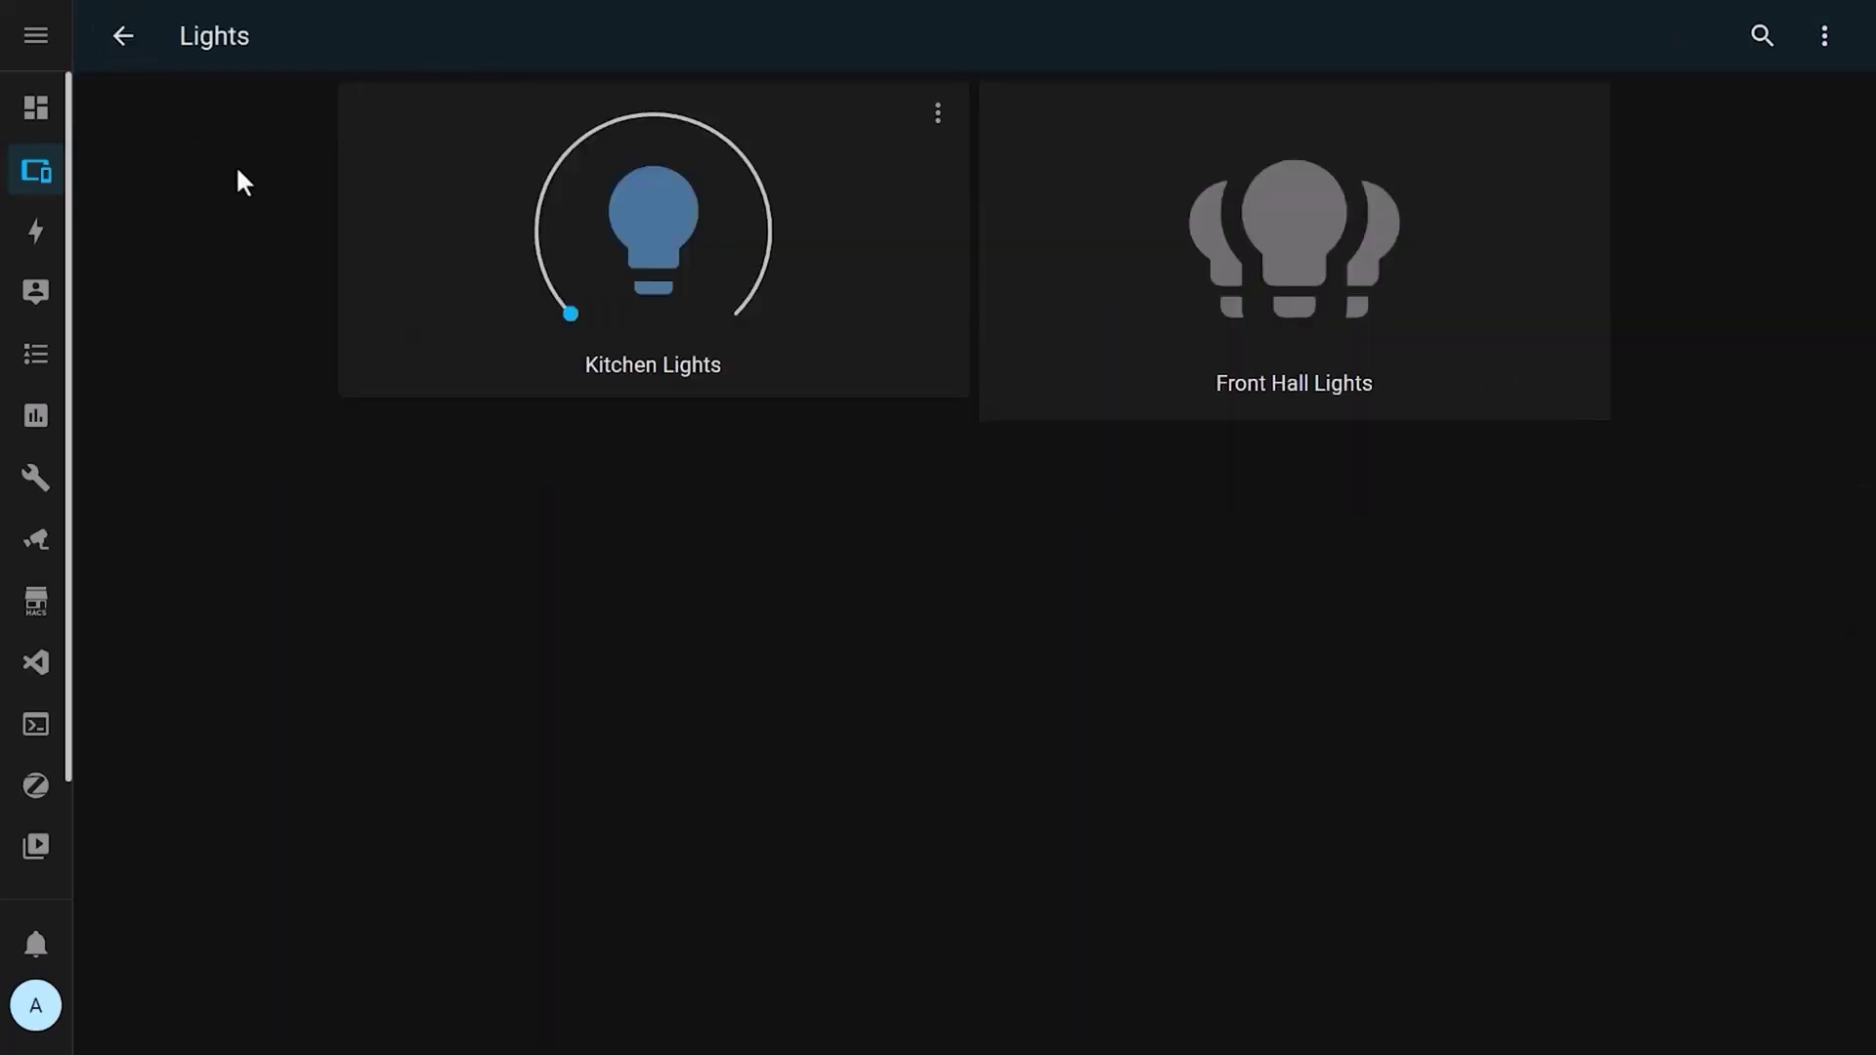
{"action": "left_click", "coordinate": [123, 39]}
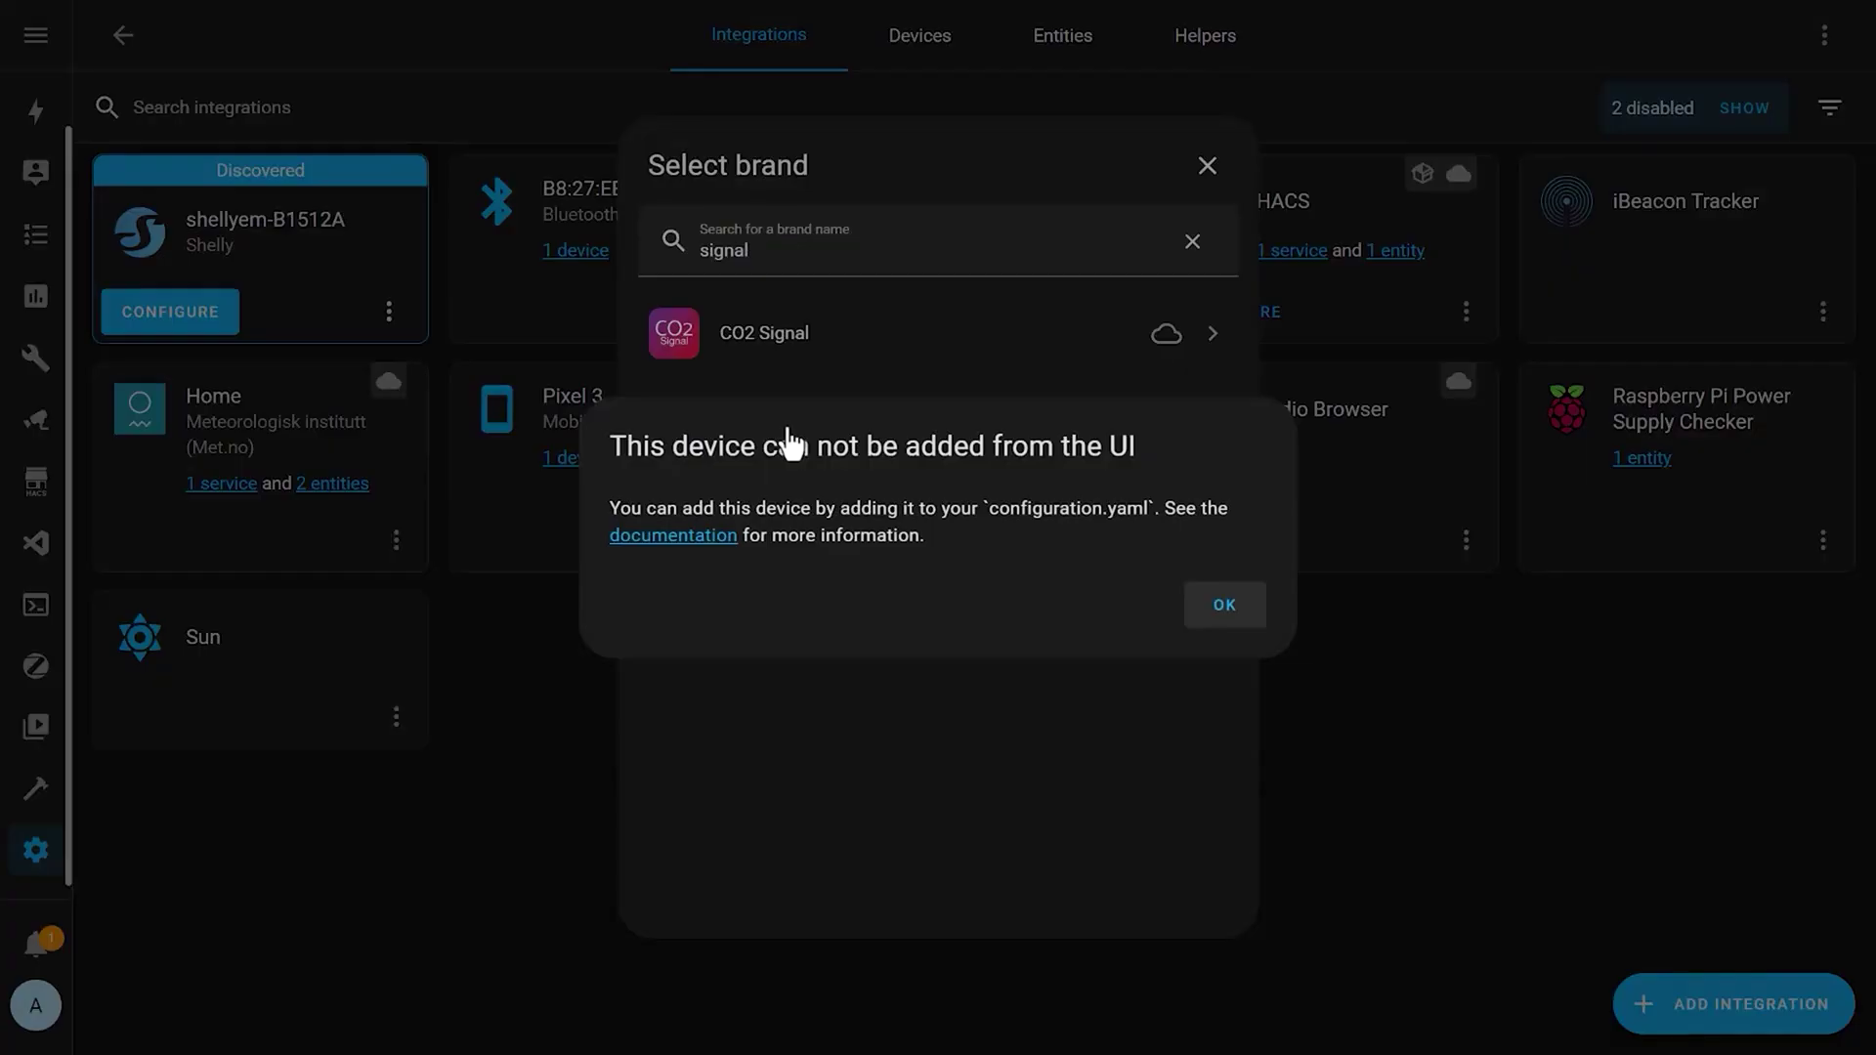
Read the Signal Messenger documentation, then search integrations for 'dia' and then 'go'
{"action": "left_click", "coordinate": [701, 550]}
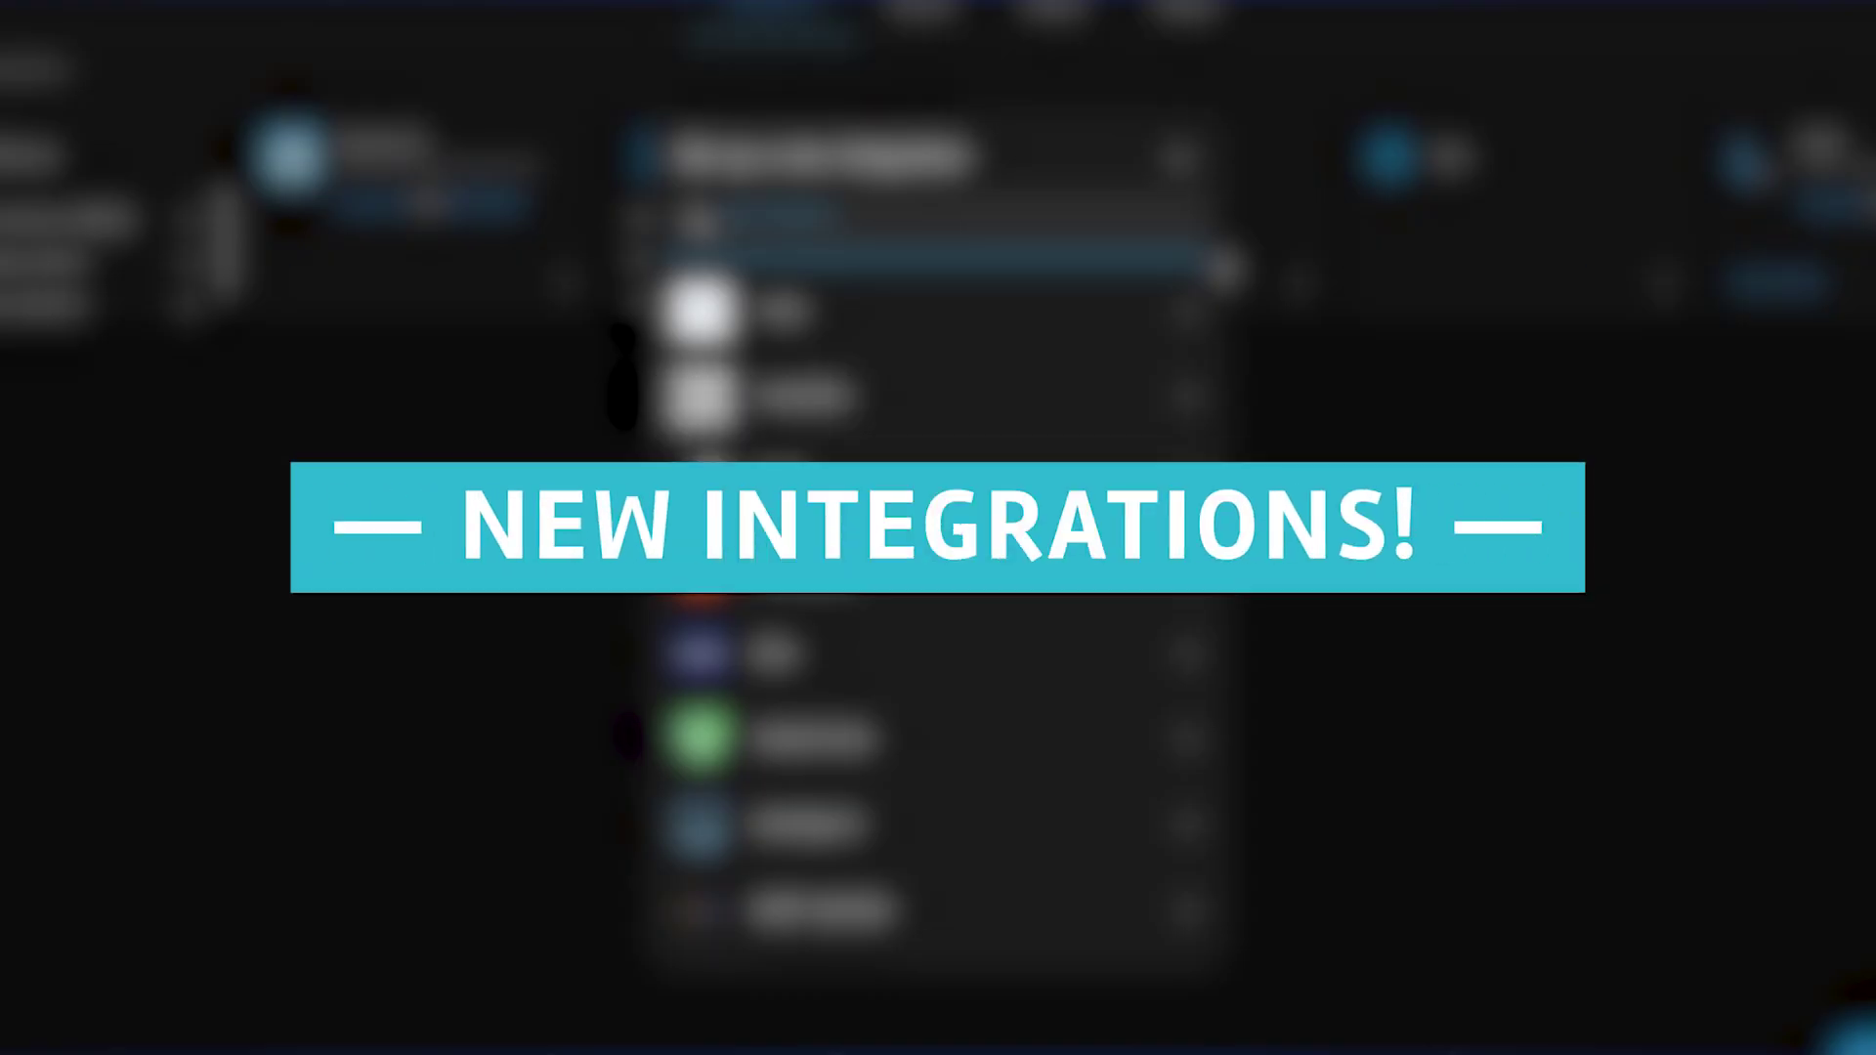
{"action": "type", "text": "dia"}
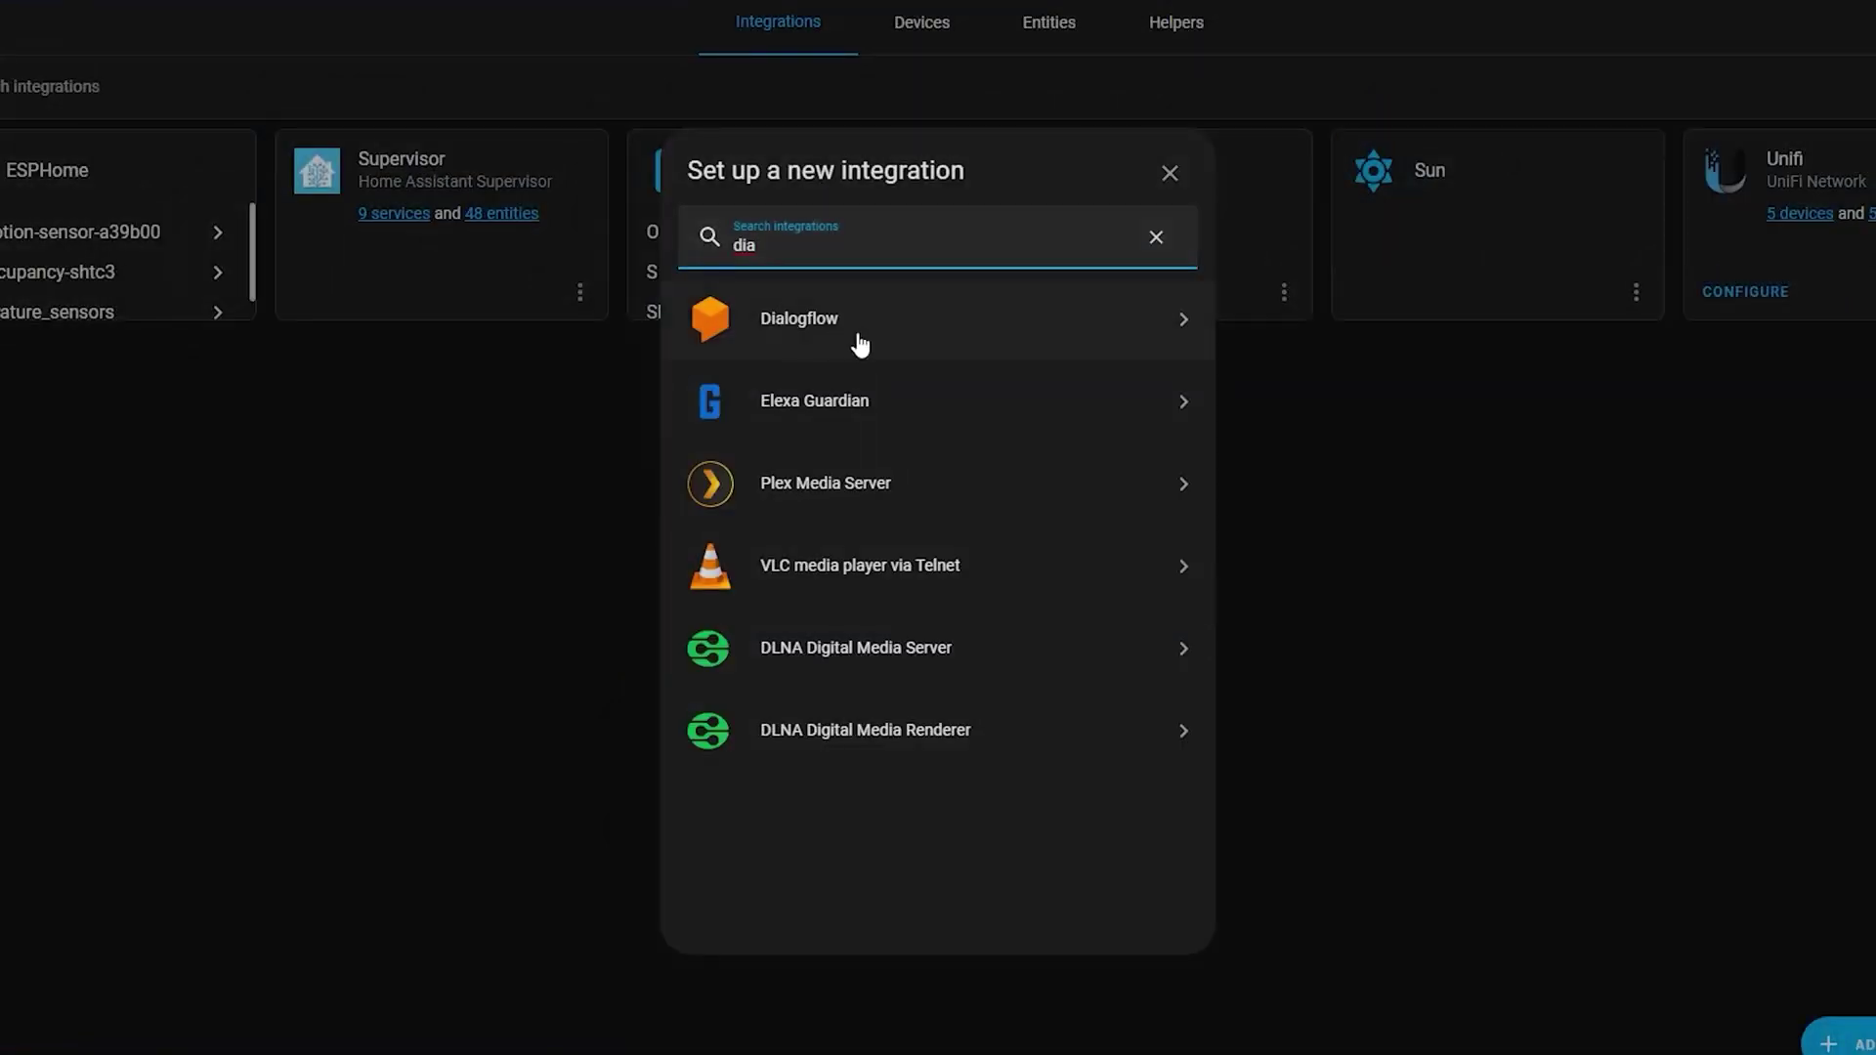
{"action": "key", "text": "BackSpace"}
{"action": "key", "text": "BackSpace"}
{"action": "key", "text": "BackSpace"}
{"action": "type", "text": "go"}
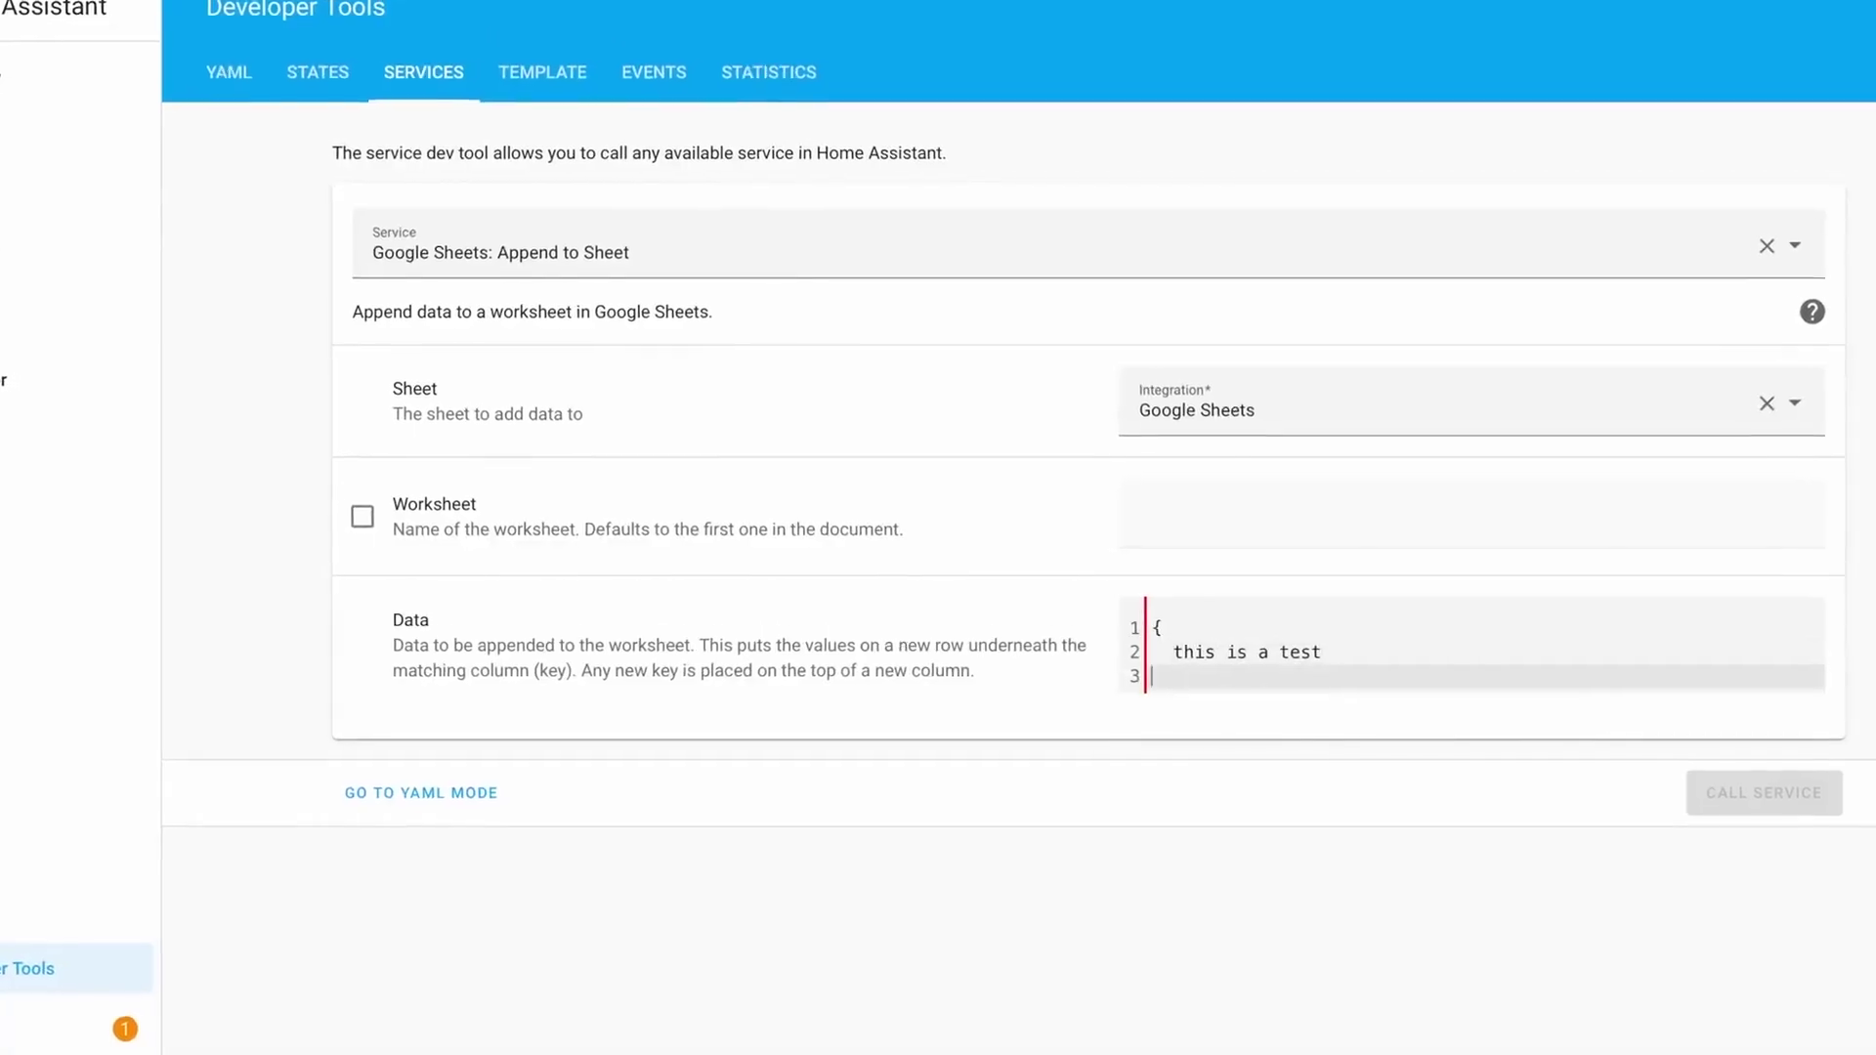
Append 'this is a test' to the Google Sheet, then add the esp32-bluetooth-proxy-a8b610 ESPHome node
{"action": "left_click", "coordinate": [1788, 794]}
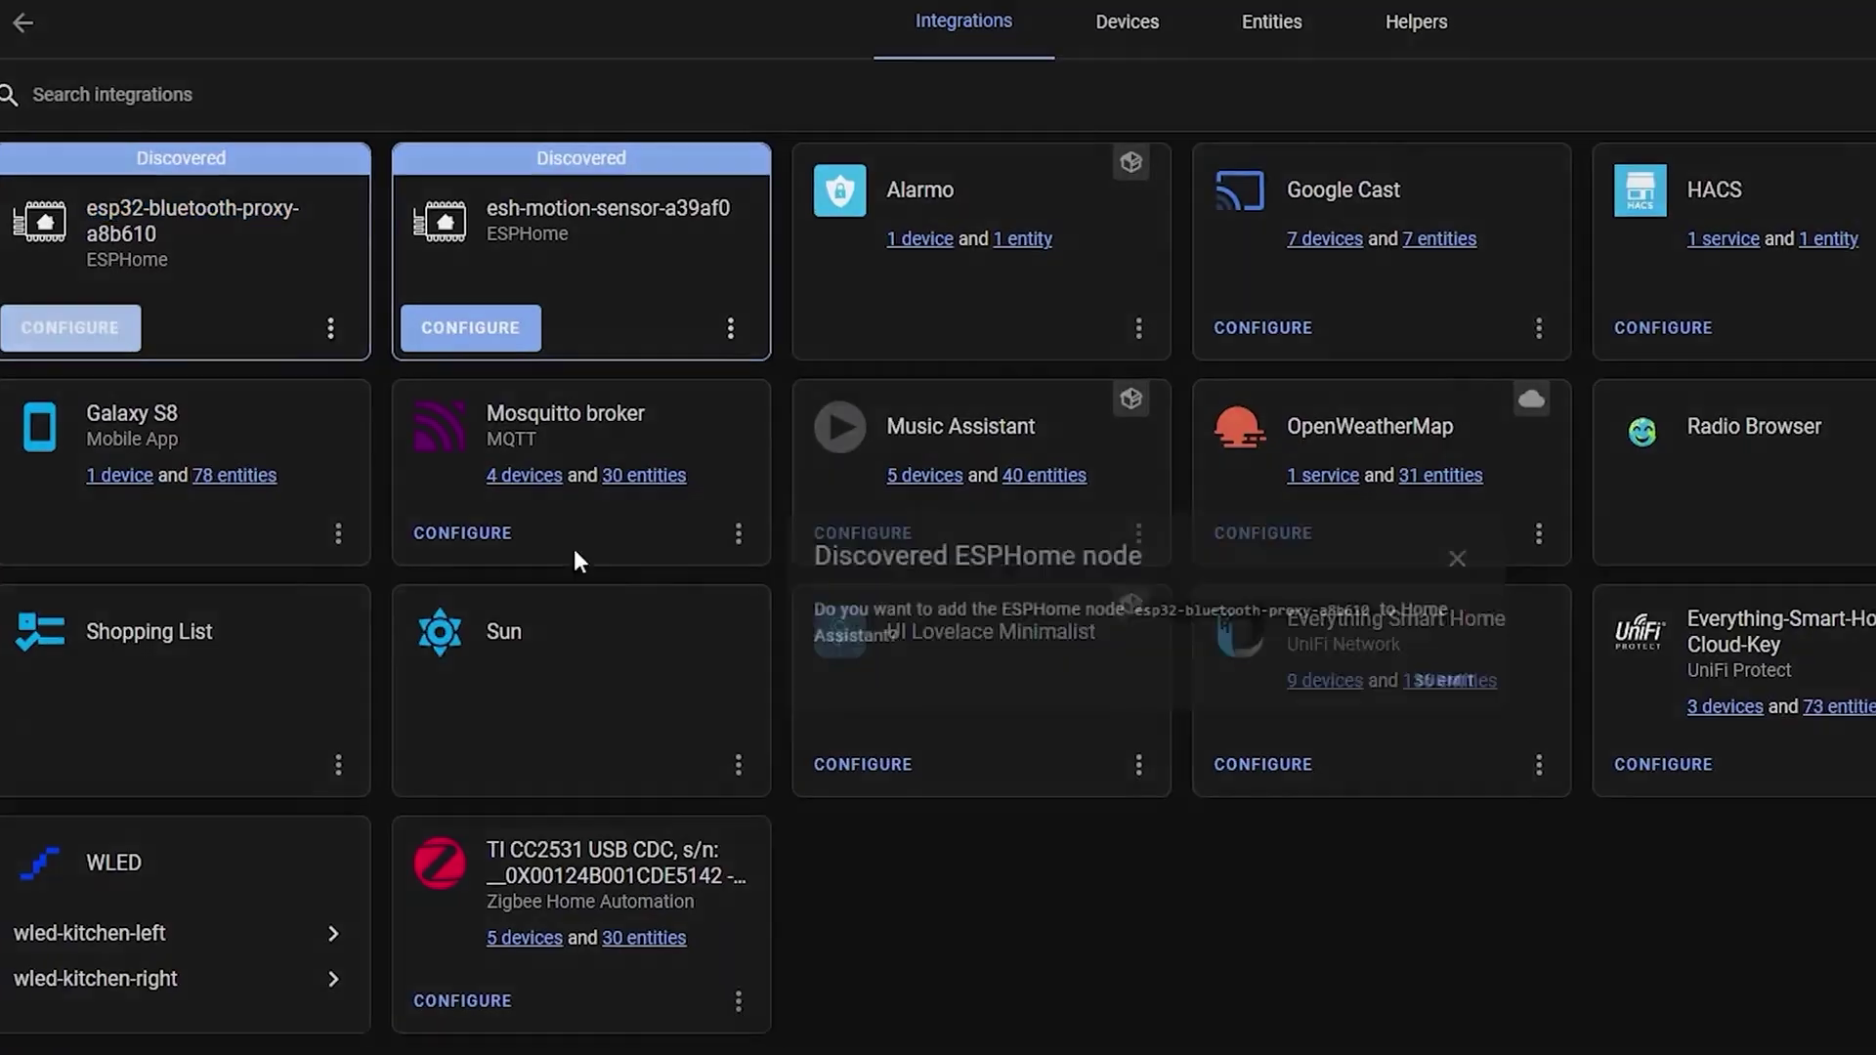
{"action": "left_click", "coordinate": [1480, 673]}
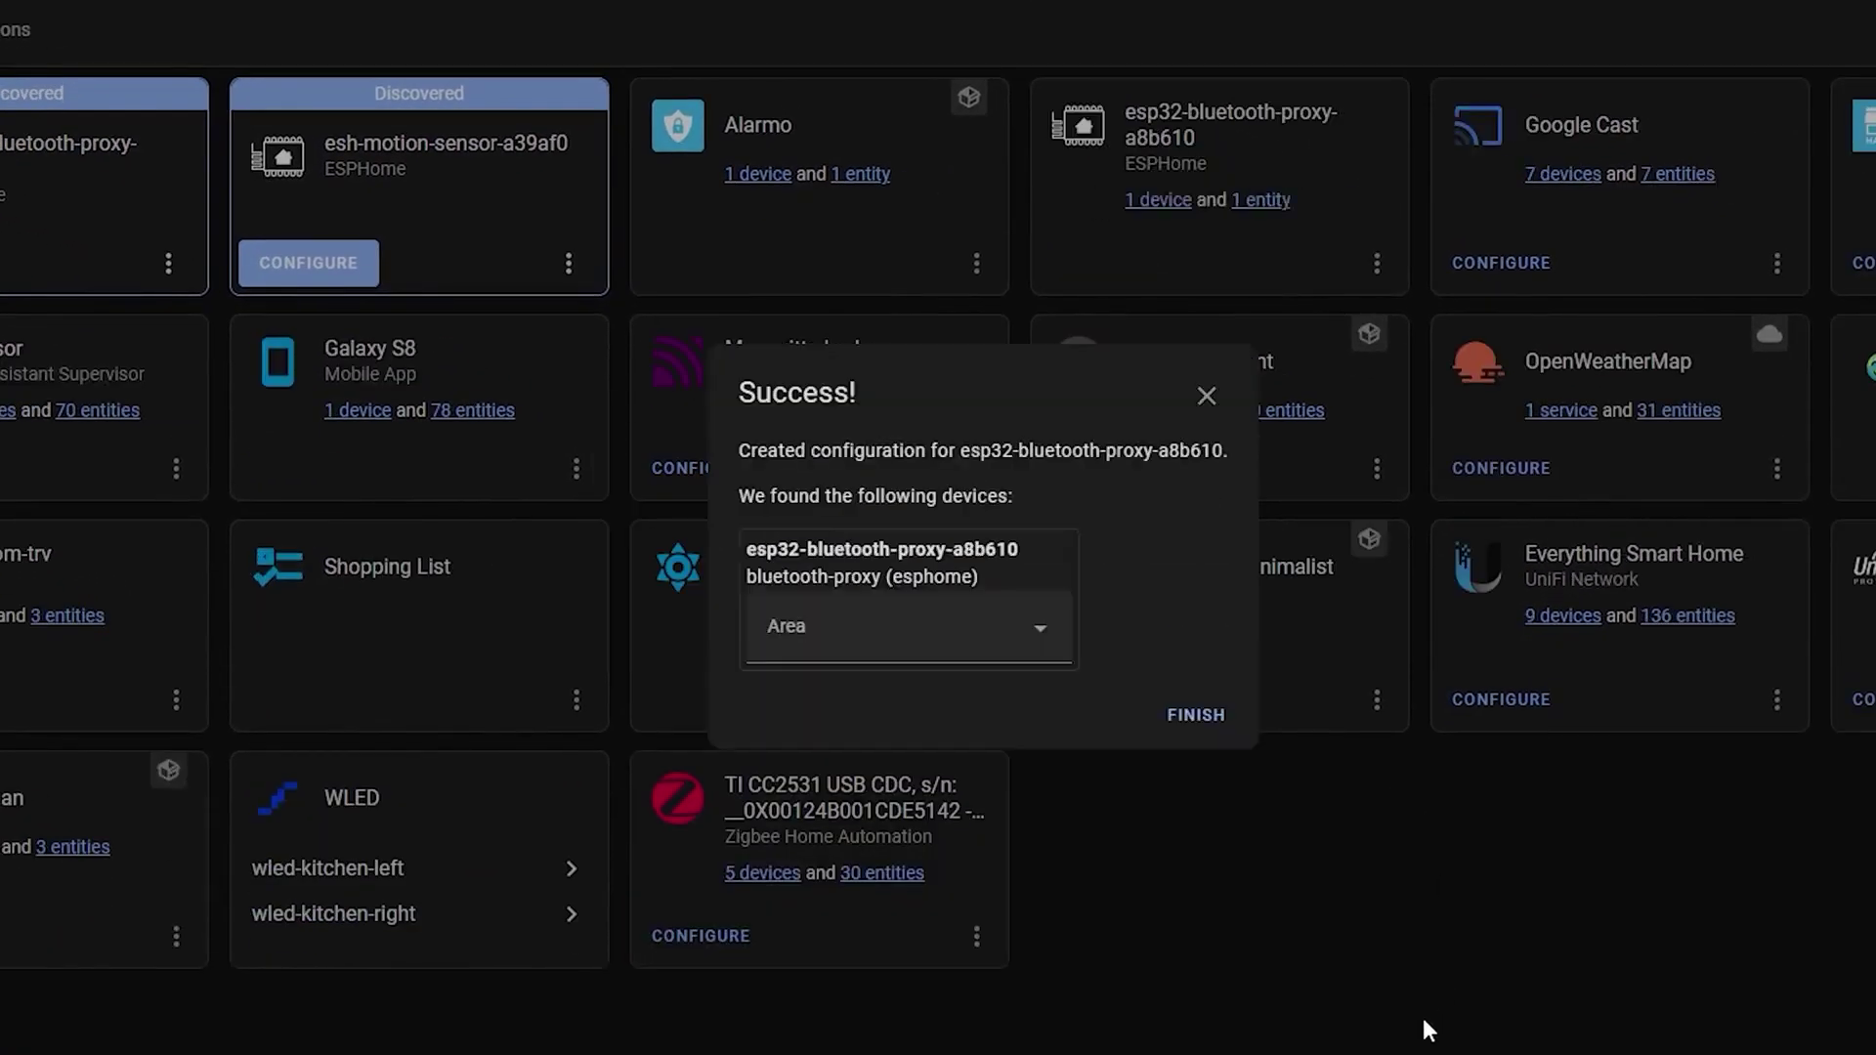
{"action": "left_click", "coordinate": [1196, 716]}
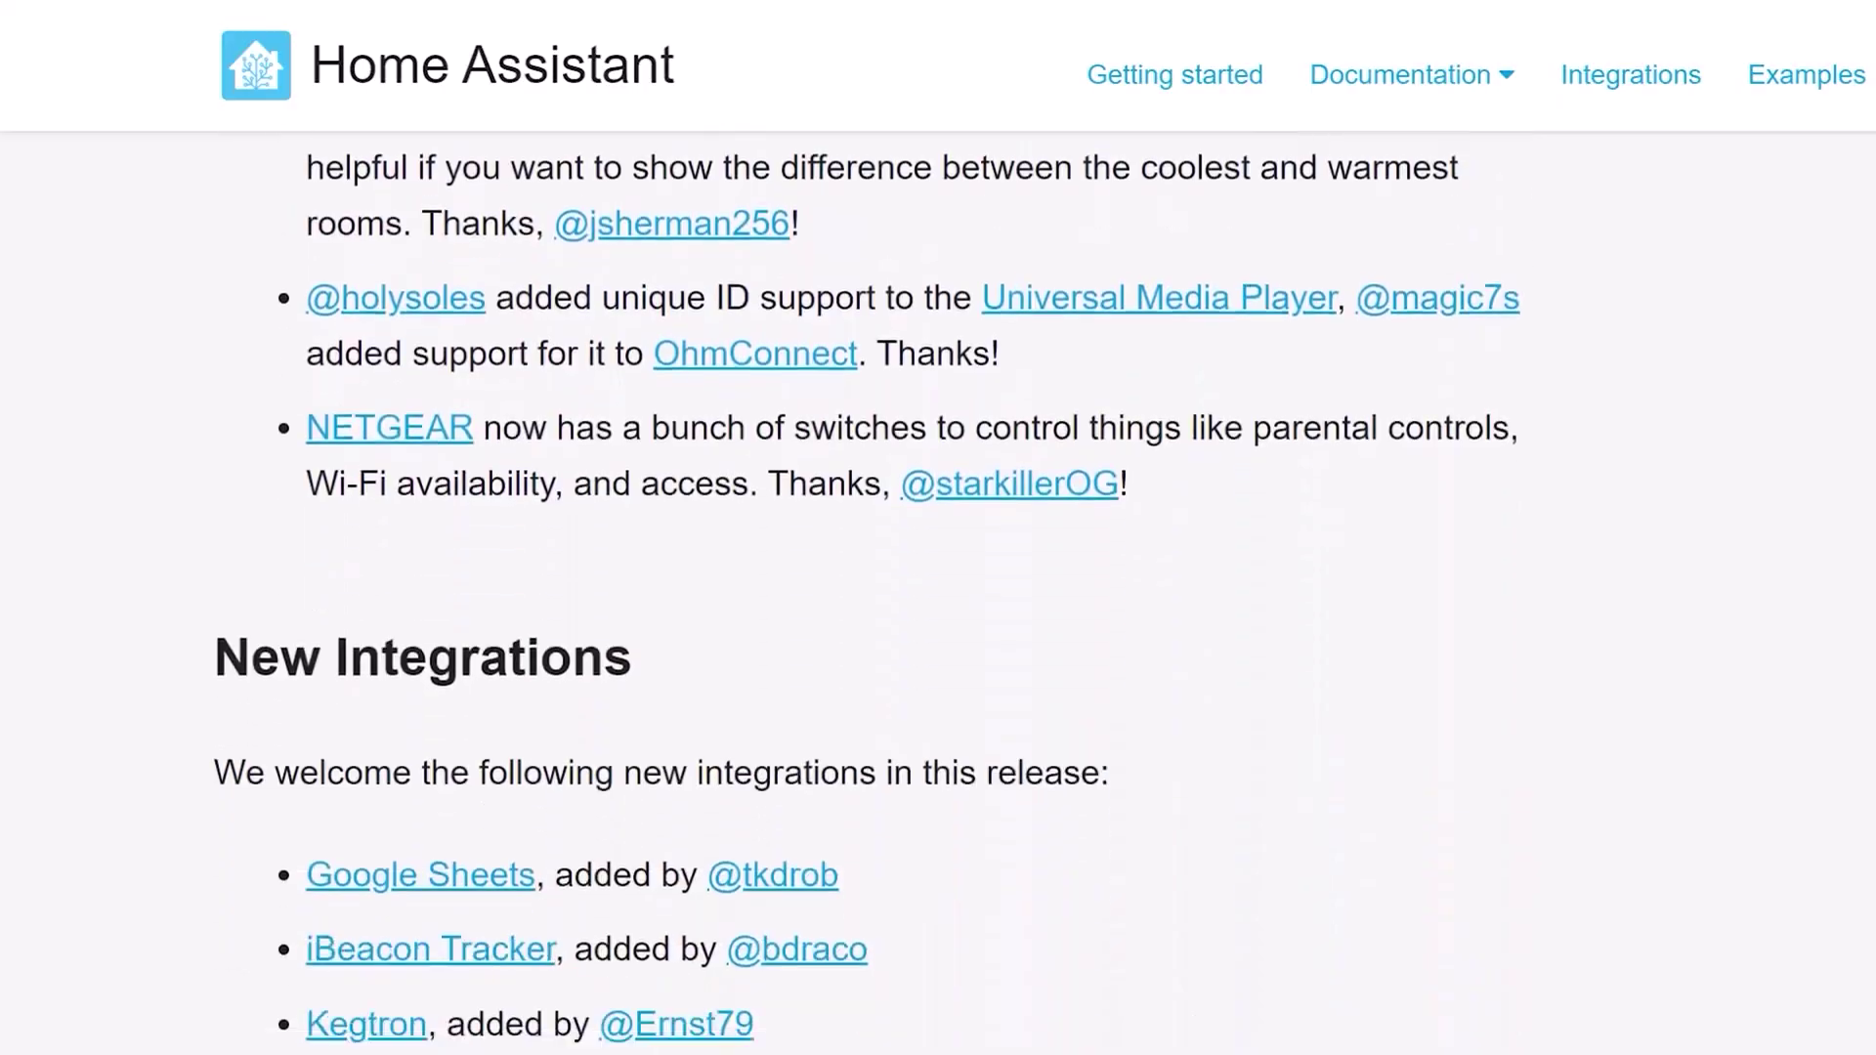
Open the top-voted forum topic about all automations being in one big list
{"action": "scroll", "coordinate": [868, 586], "scroll_direction": "down", "scroll_amount": 8}
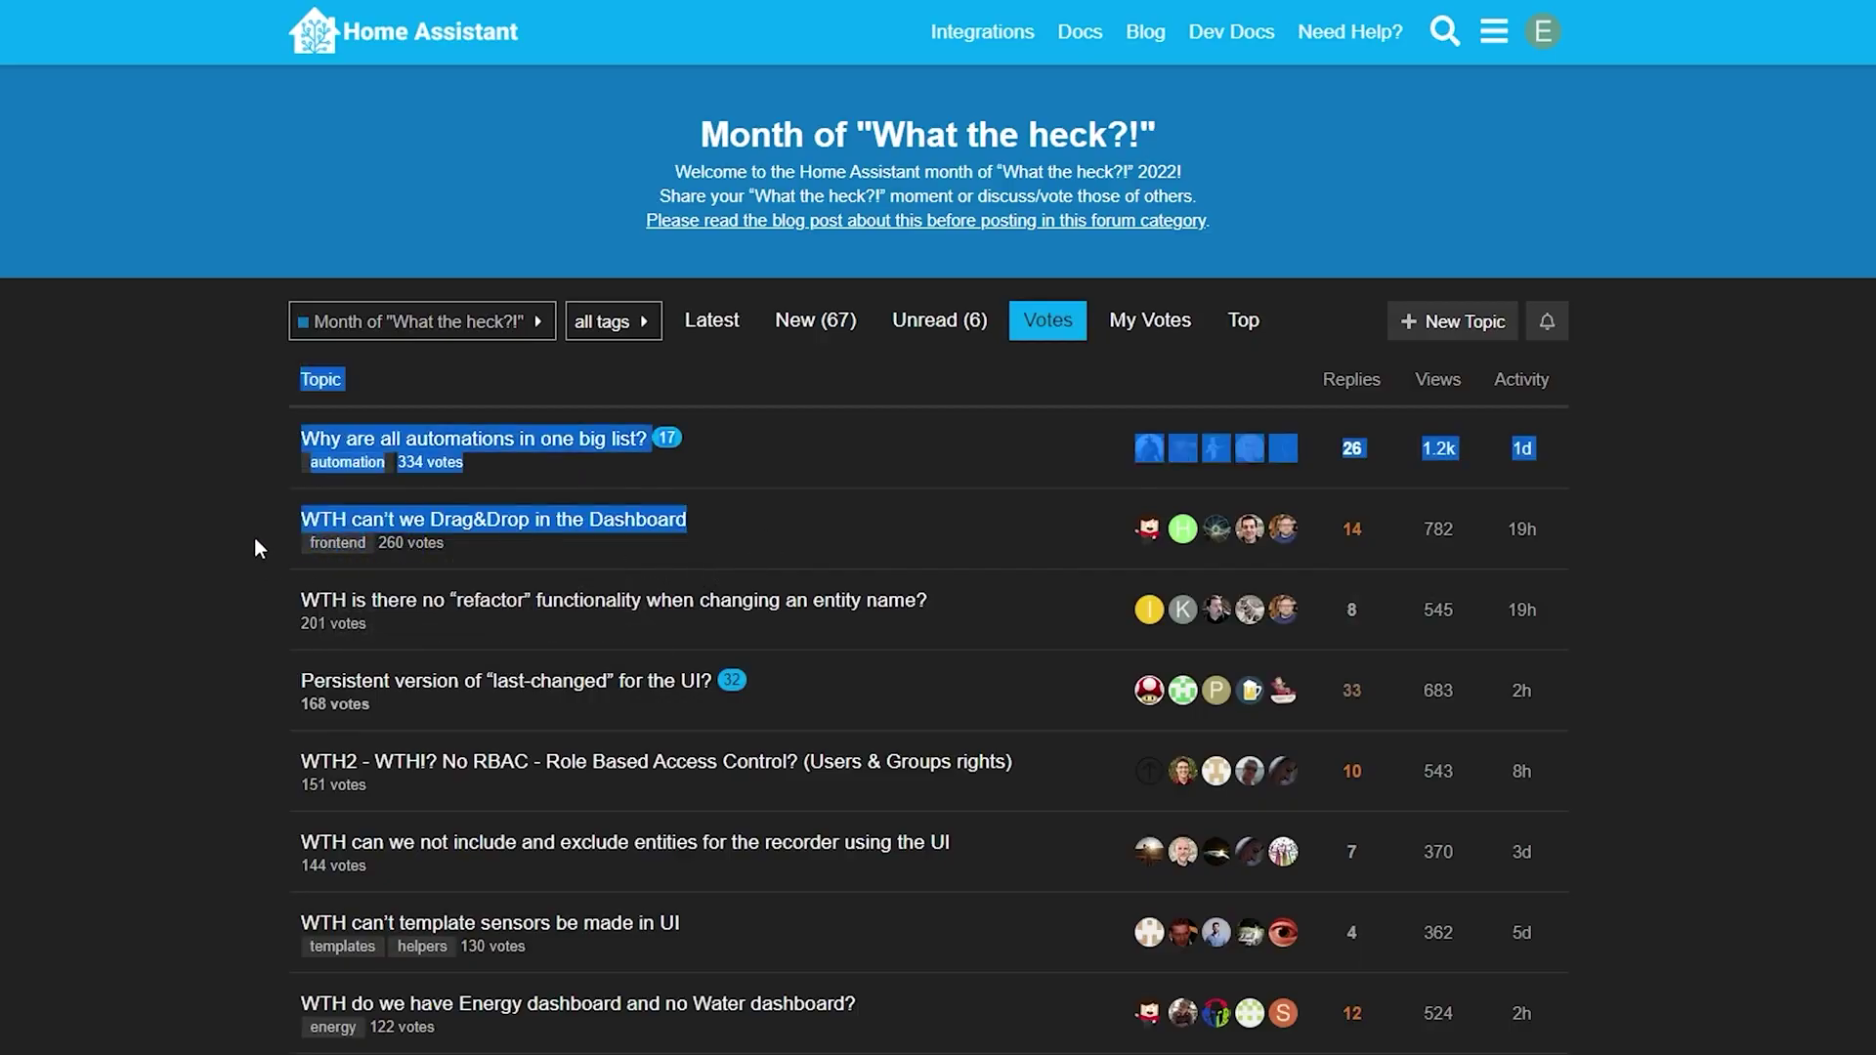
{"action": "left_click", "coordinate": [528, 444]}
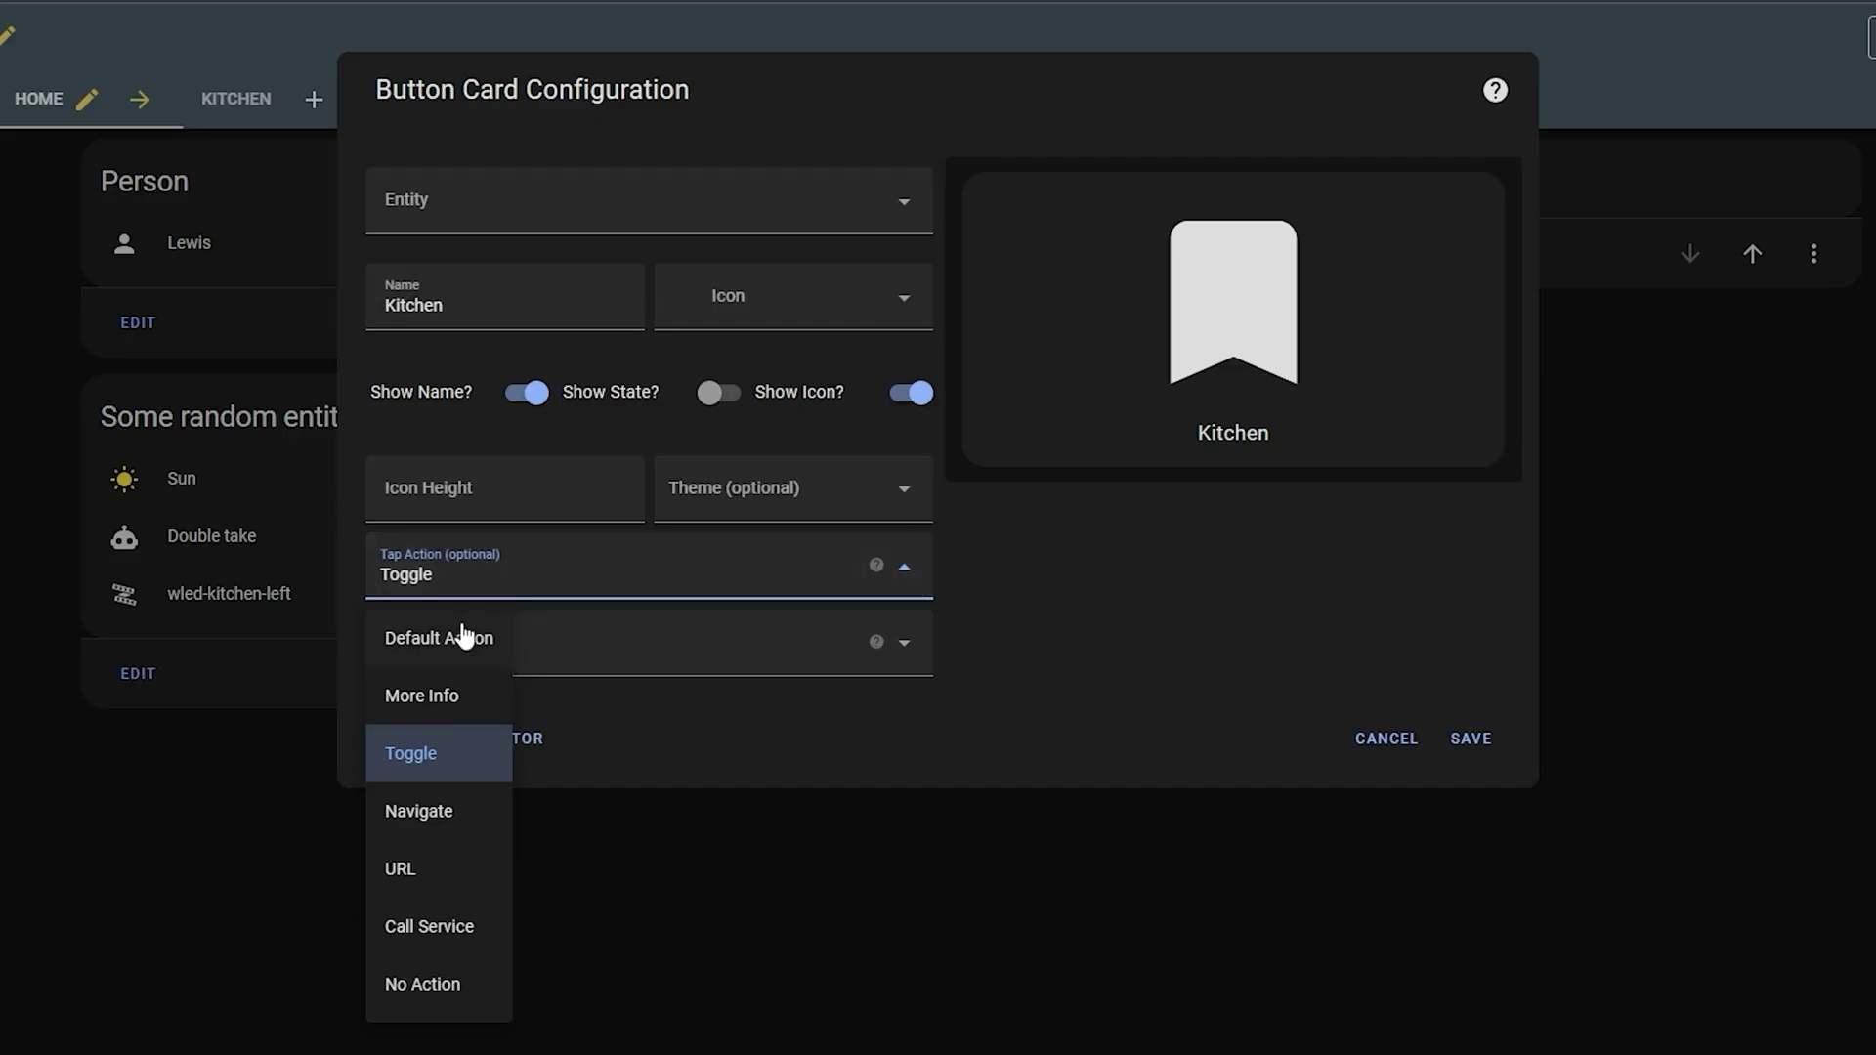
Make the Kitchen button navigate to /lovelace/kitchen on tap, then open A manual alarm
{"action": "left_click", "coordinate": [455, 814]}
{"action": "left_click", "coordinate": [901, 642]}
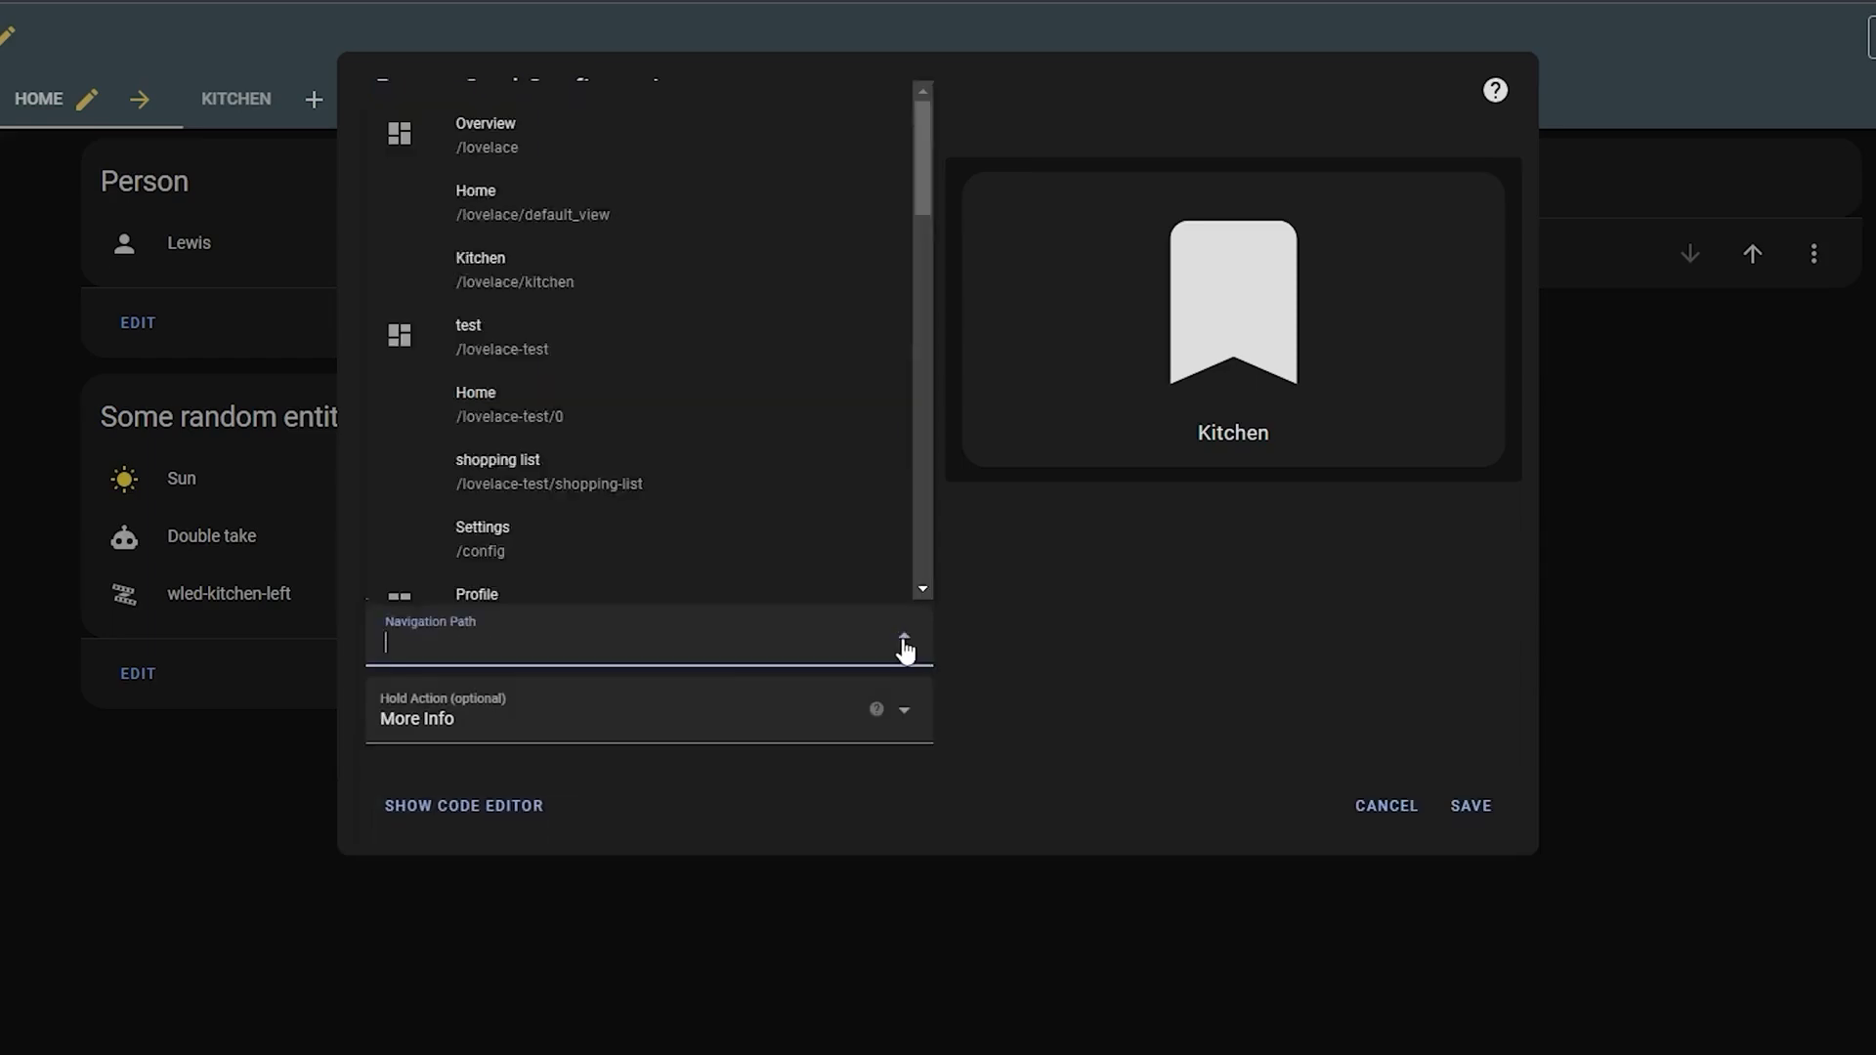
{"action": "left_click", "coordinate": [518, 323]}
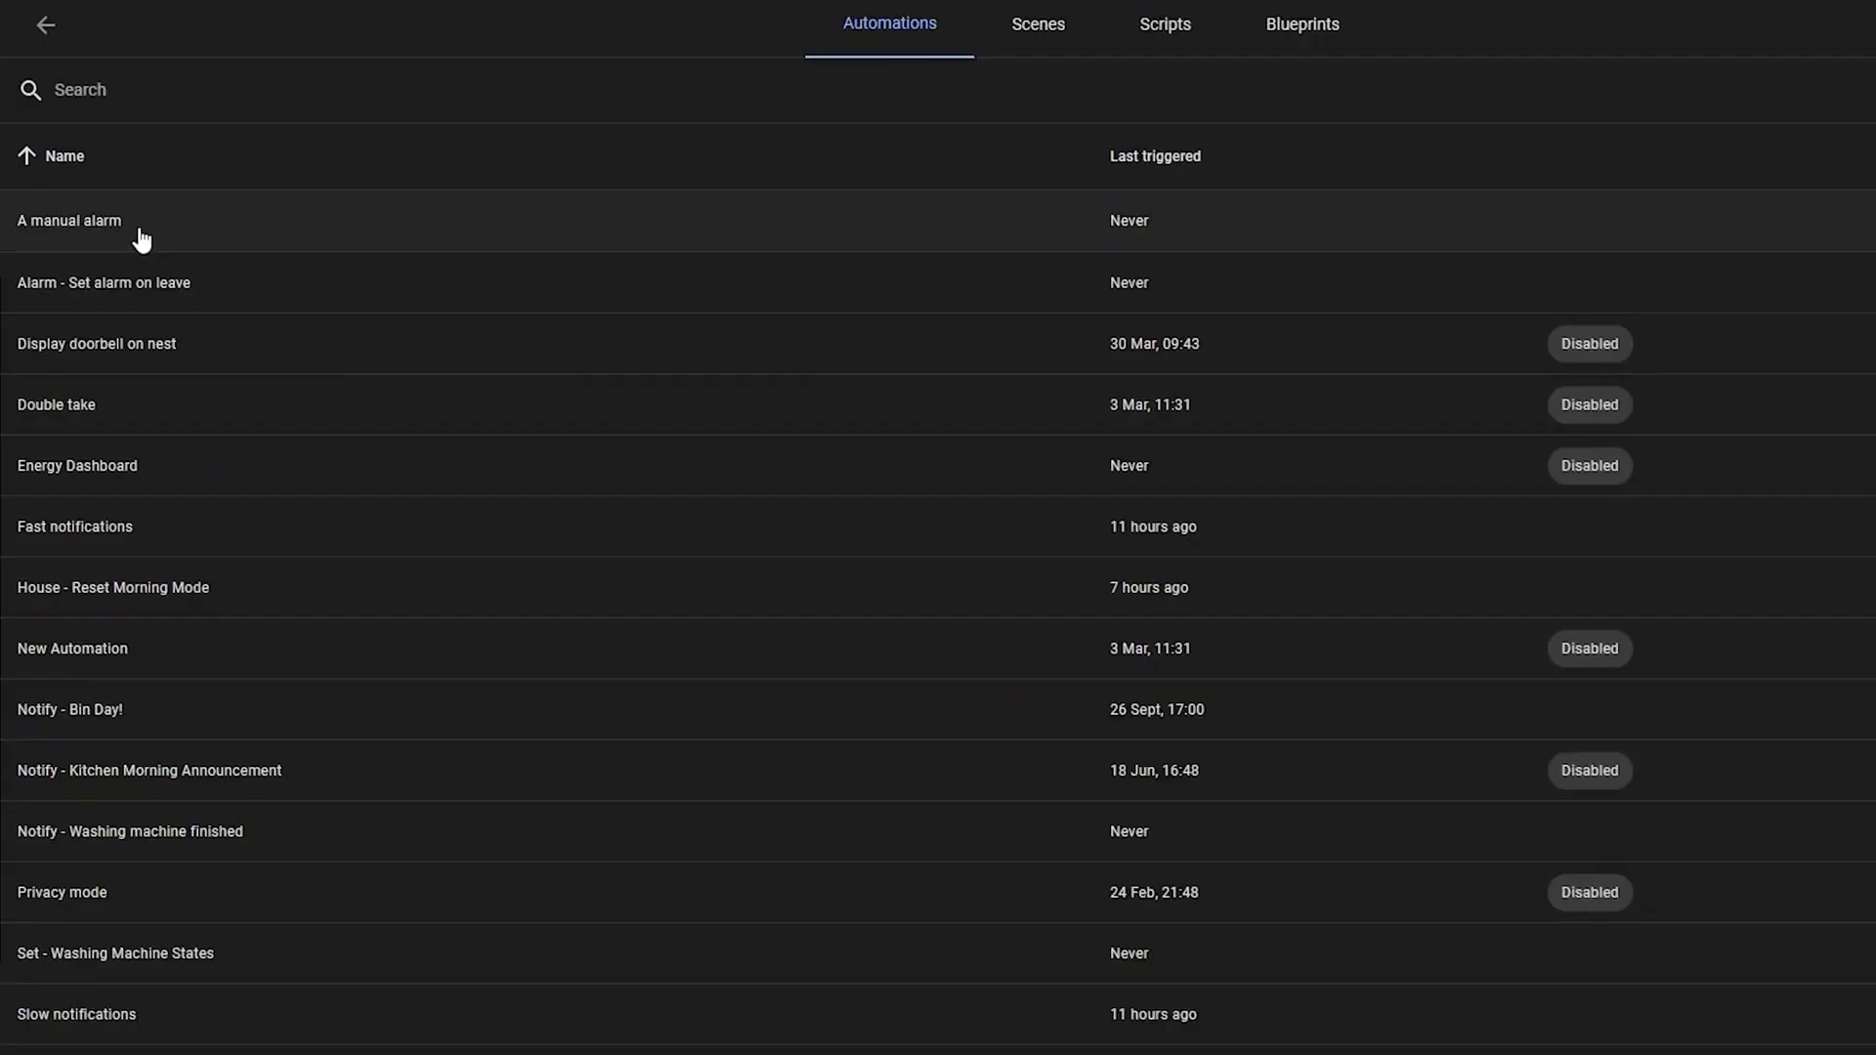
{"action": "left_click", "coordinate": [142, 238]}
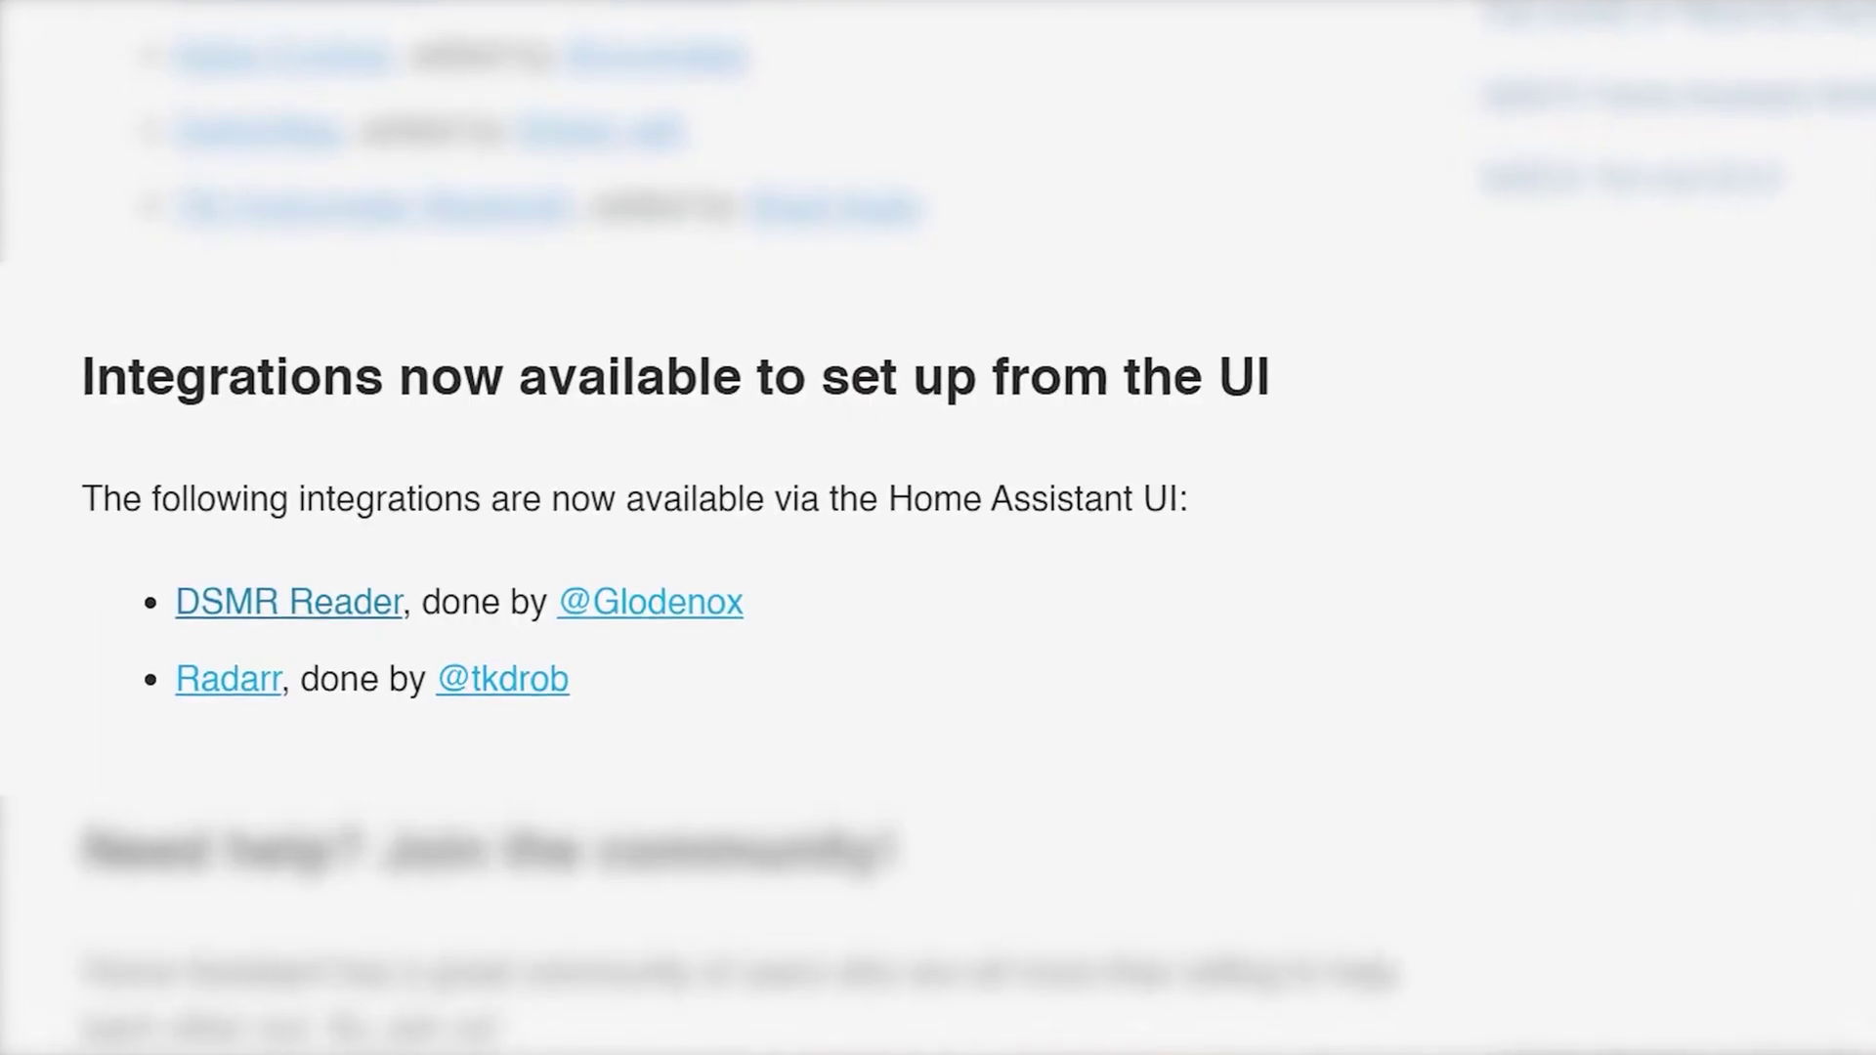